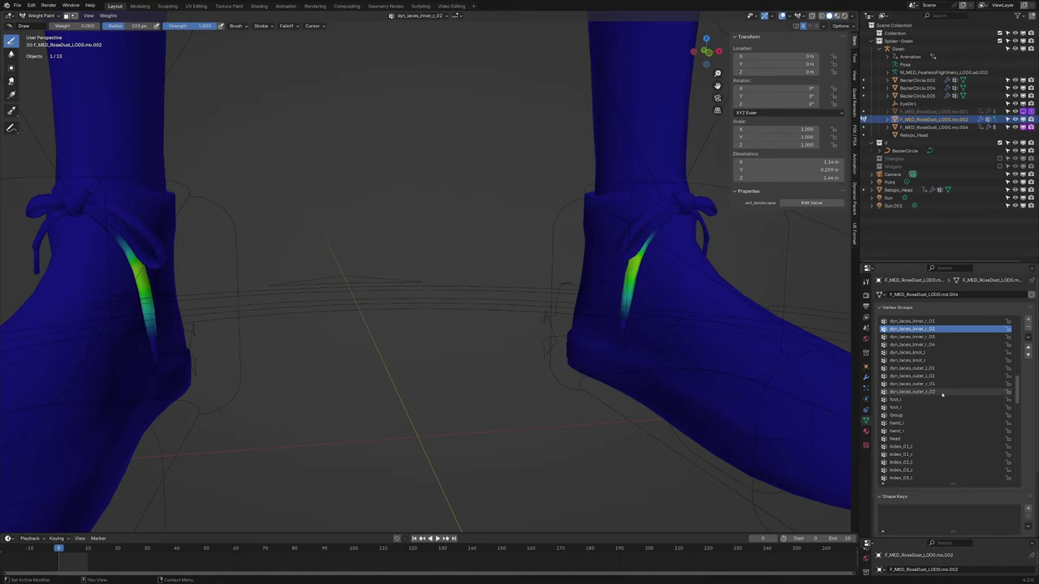
# Step: Select the dyn_laces_inner_r_01 vertex group, and pose the pink-suited character's hand and fingers
pyautogui.click(911, 321)
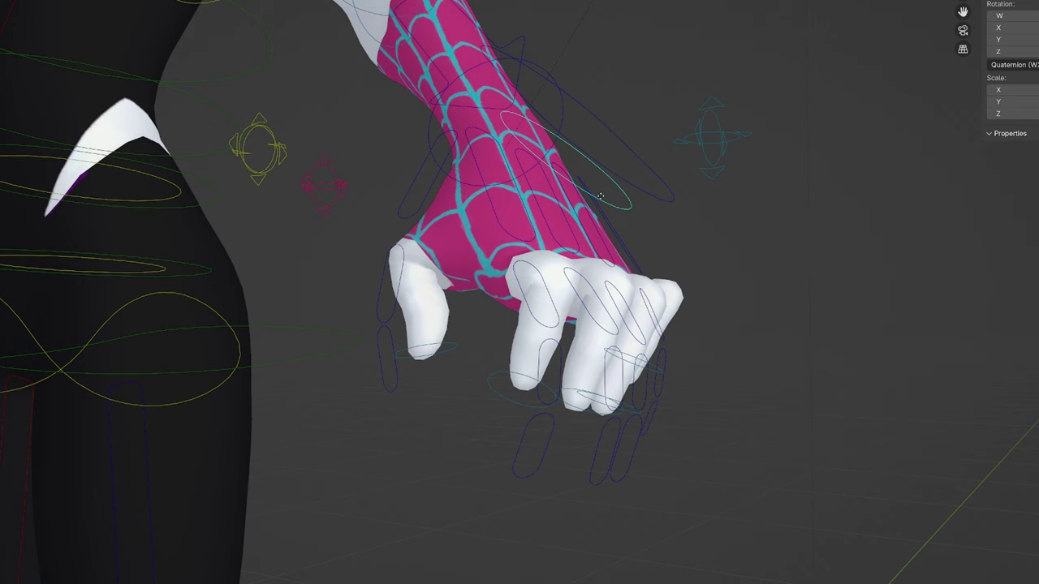
pyautogui.moveTo(601, 196)
pyautogui.mouseDown()
pyautogui.moveTo(589, 211)
pyautogui.moveTo(604, 193)
pyautogui.mouseUp()
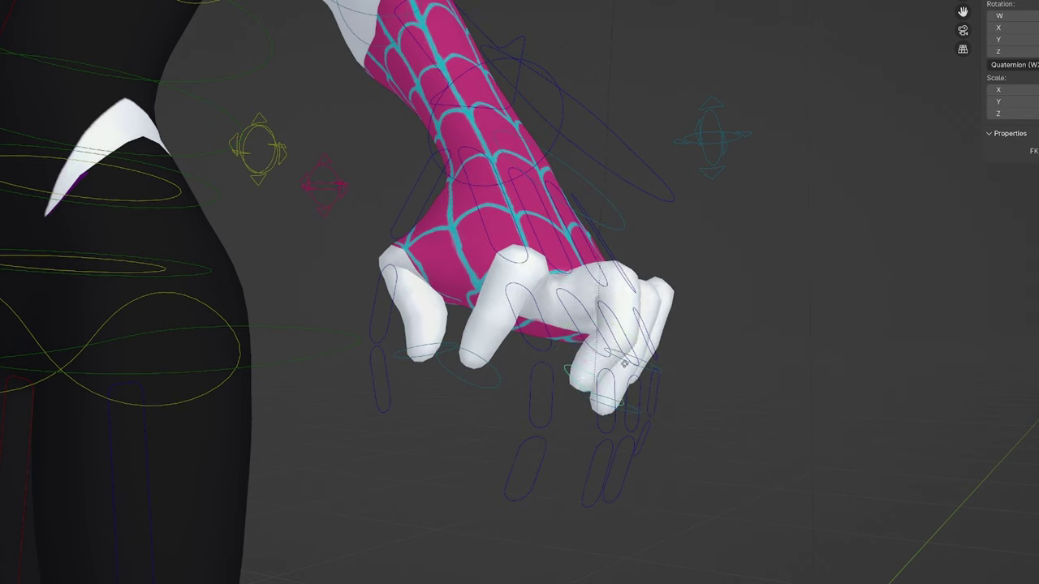
pyautogui.moveTo(610, 370); pyautogui.dragTo(621, 353)
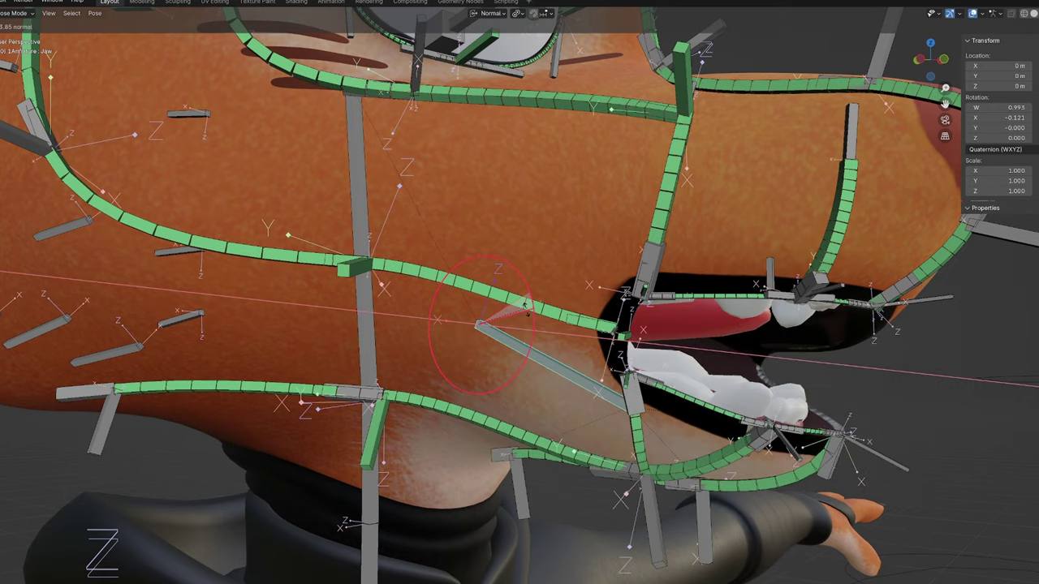
# Step: Rotate the orange-furred character's jaw bone, and bend its arm with the upper-arm, forearm and elbow controls
pyautogui.moveTo(526, 305); pyautogui.dragTo(511, 358)
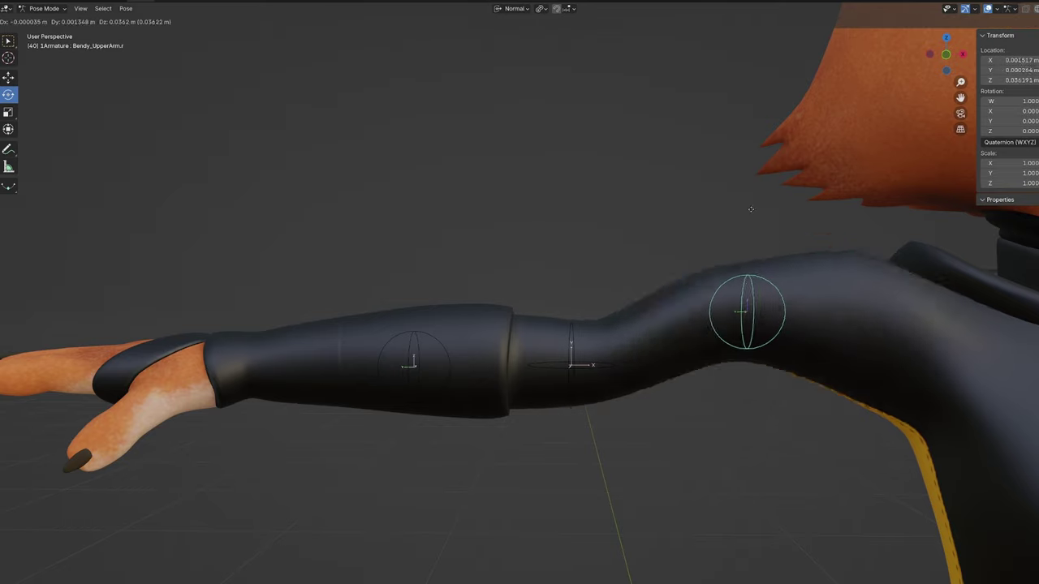
pyautogui.click(760, 112)
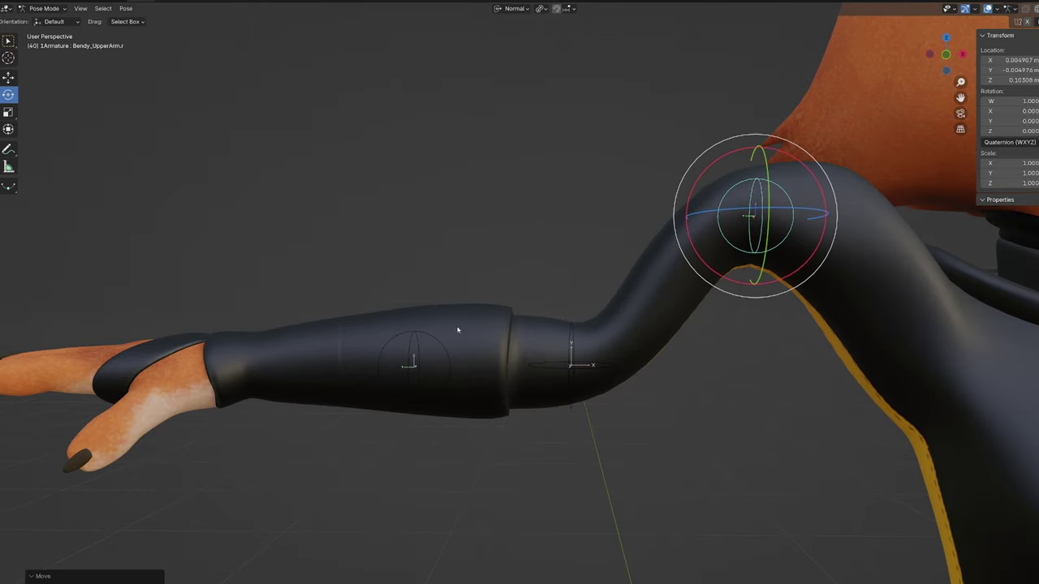
pyautogui.click(434, 339)
pyautogui.press('g')
pyautogui.click(427, 410)
pyautogui.click(608, 369)
pyautogui.press('r')
pyautogui.moveTo(623, 384); pyautogui.dragTo(561, 203)
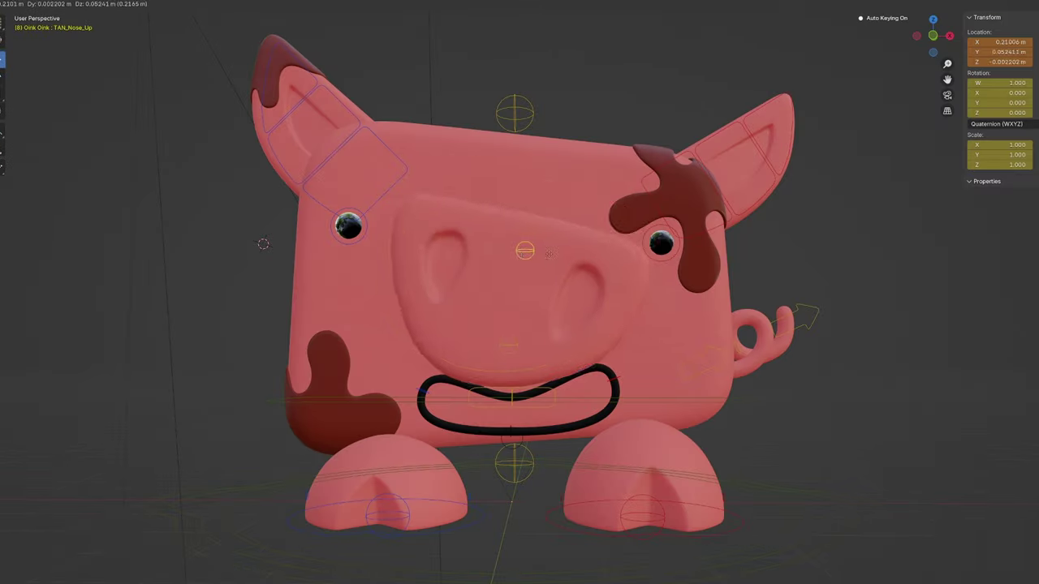
# Step: Shift the pig's upper nose control to deform the snout
pyautogui.moveTo(548, 254); pyautogui.dragTo(552, 194)
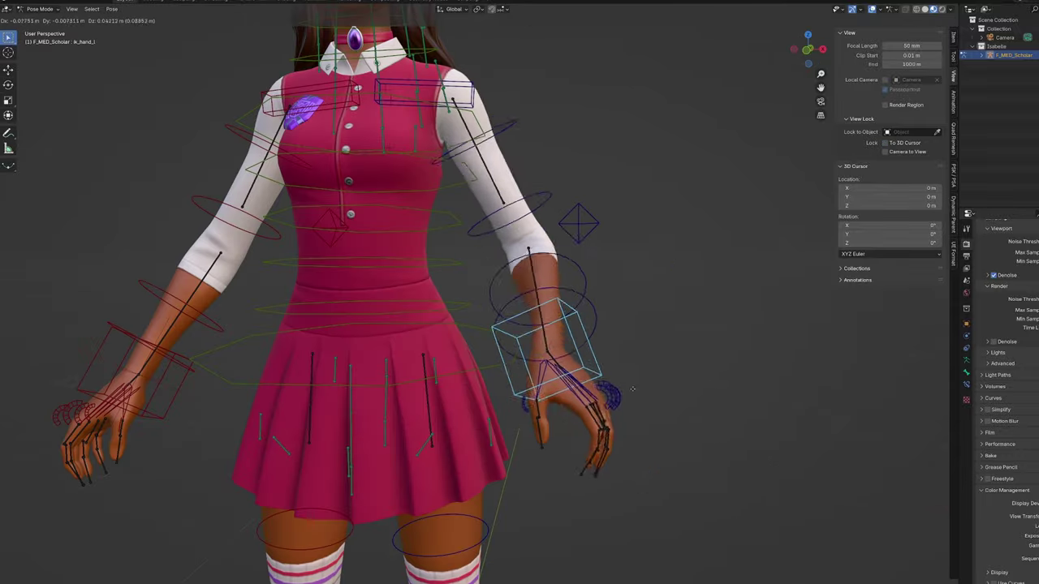
# Step: Pose the F_MED_Scholar character's left arm with the IK hand control and curl the fingers with the pinky control
pyautogui.moveTo(608, 394); pyautogui.dragTo(551, 332)
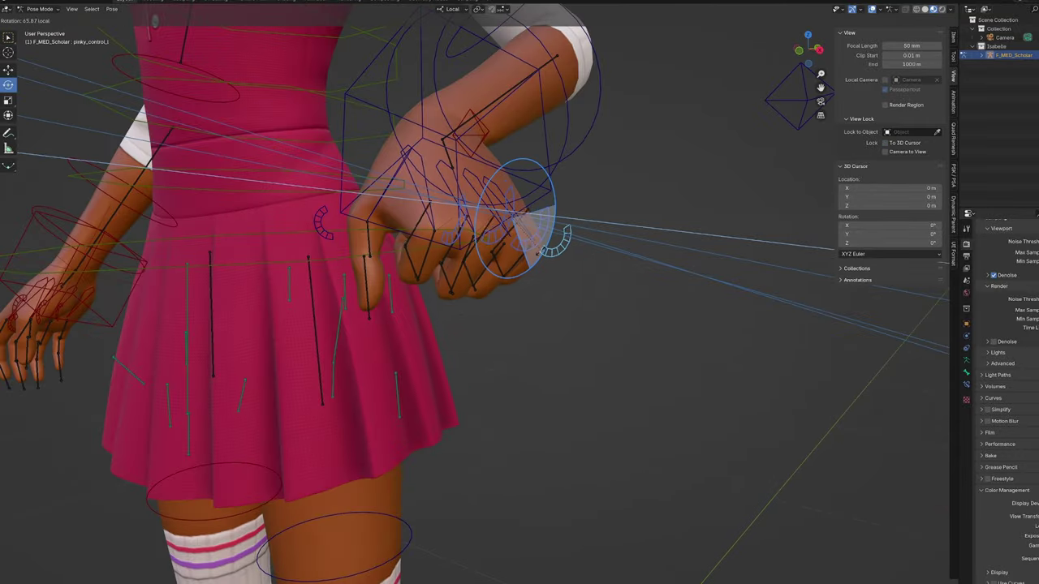
pyautogui.moveTo(538, 252); pyautogui.dragTo(552, 240)
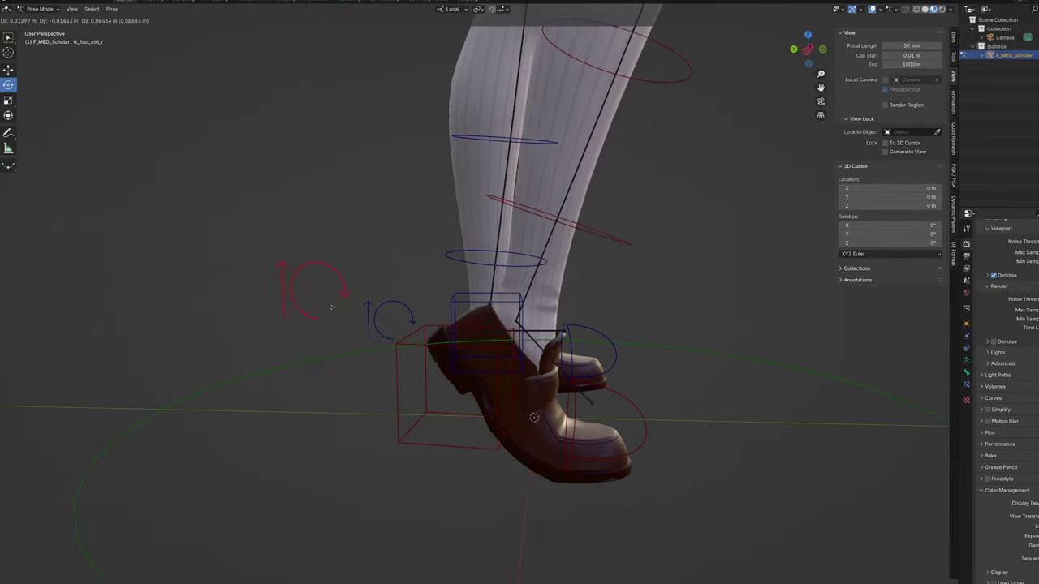
# Step: Lift the F_MED_Scholar character's right heel with the ik_foot_ctrl_r control
pyautogui.moveTo(320, 412); pyautogui.dragTo(325, 416)
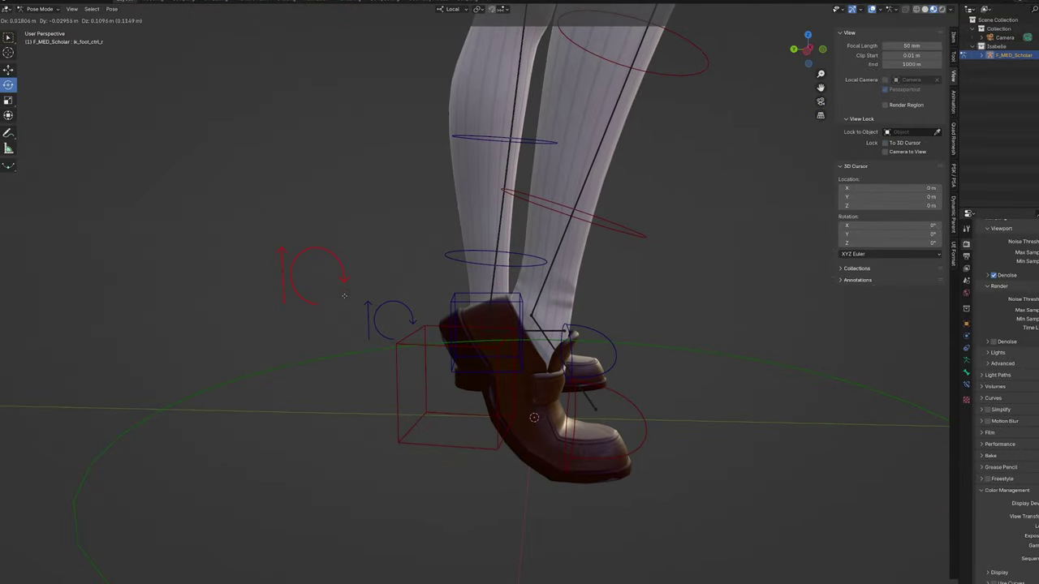
pyautogui.moveTo(364, 334); pyautogui.dragTo(393, 369)
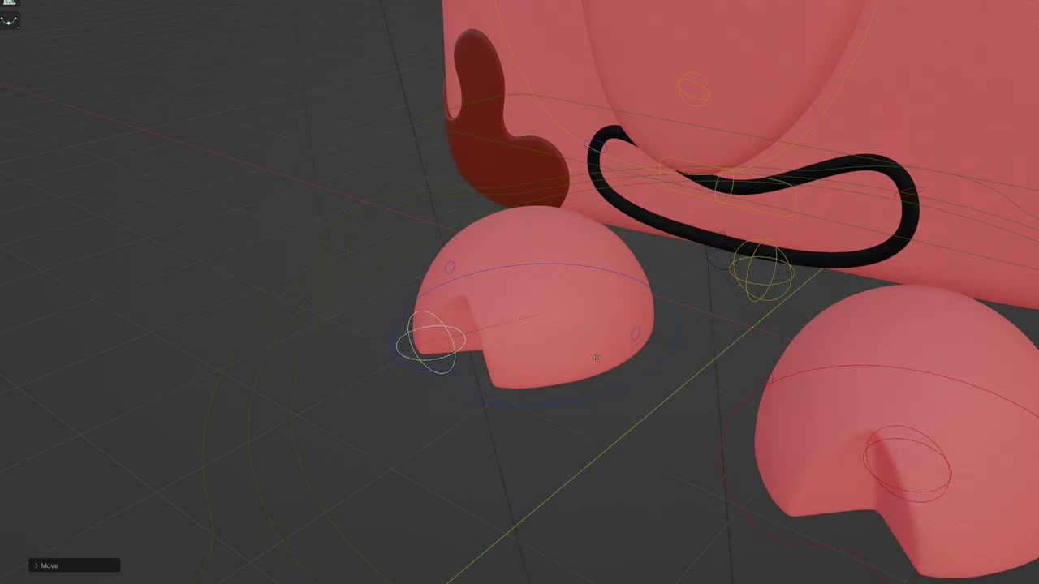
# Step: Reshape the pig's front foot with its foot control
pyautogui.moveTo(644, 309); pyautogui.dragTo(673, 370)
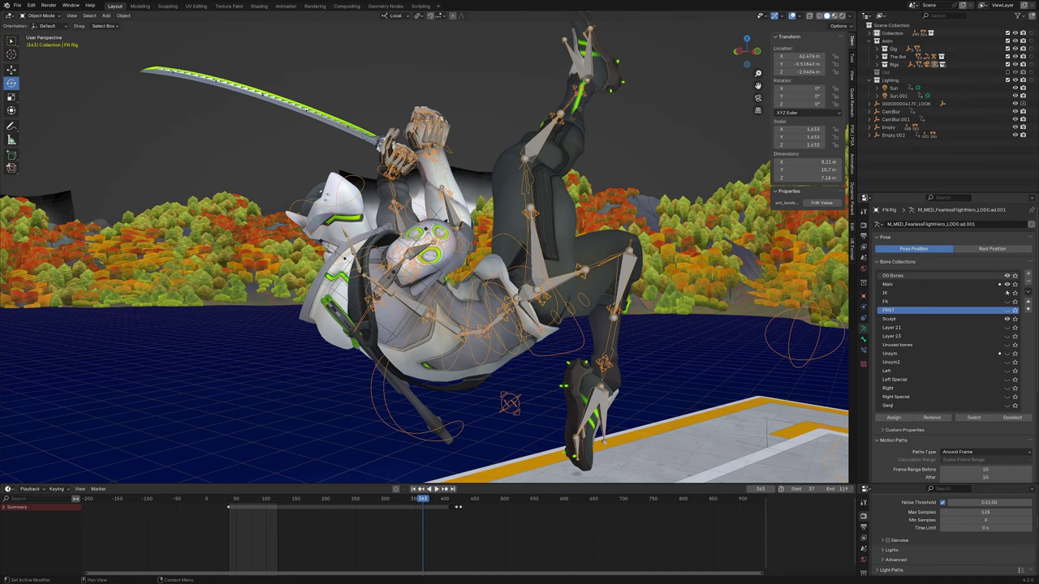
# Step: Toggle the visibility of bone collections on the FN Rig armature
pyautogui.click(1007, 327)
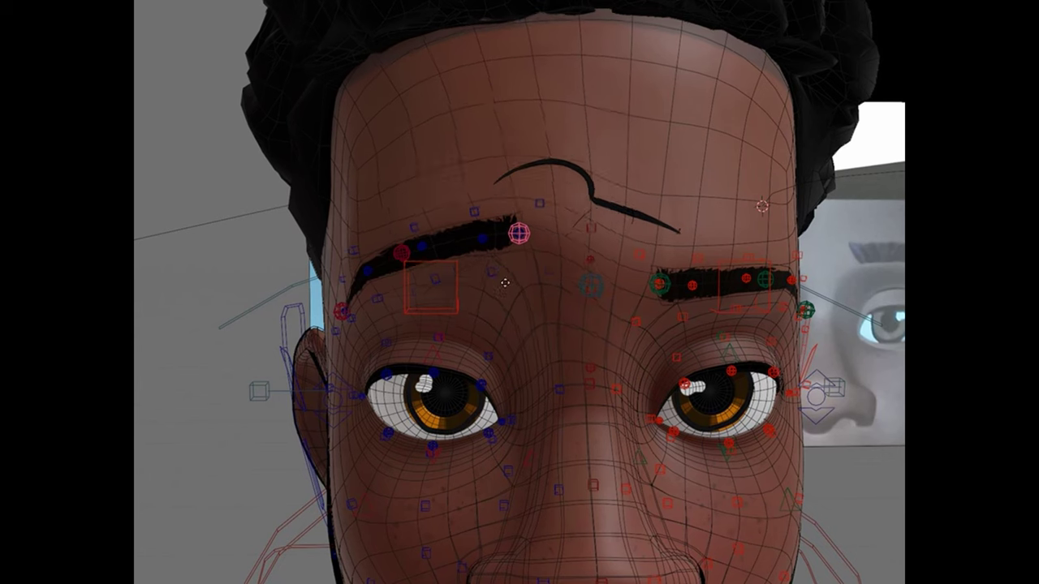
# Step: Adjust the character's eyebrow pose with the facial bone controls
pyautogui.moveTo(503, 226); pyautogui.dragTo(448, 285)
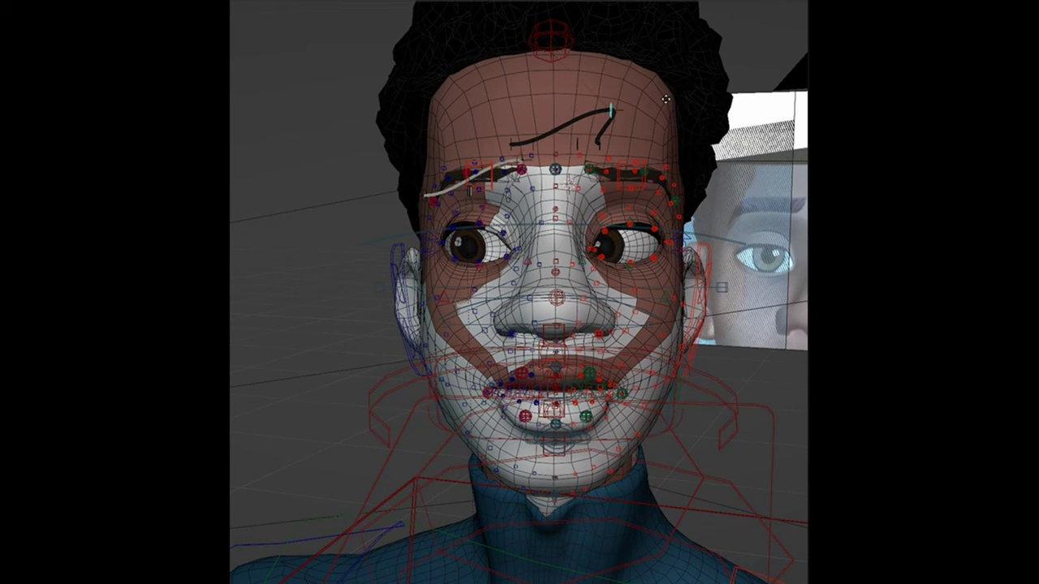
pyautogui.click(612, 131)
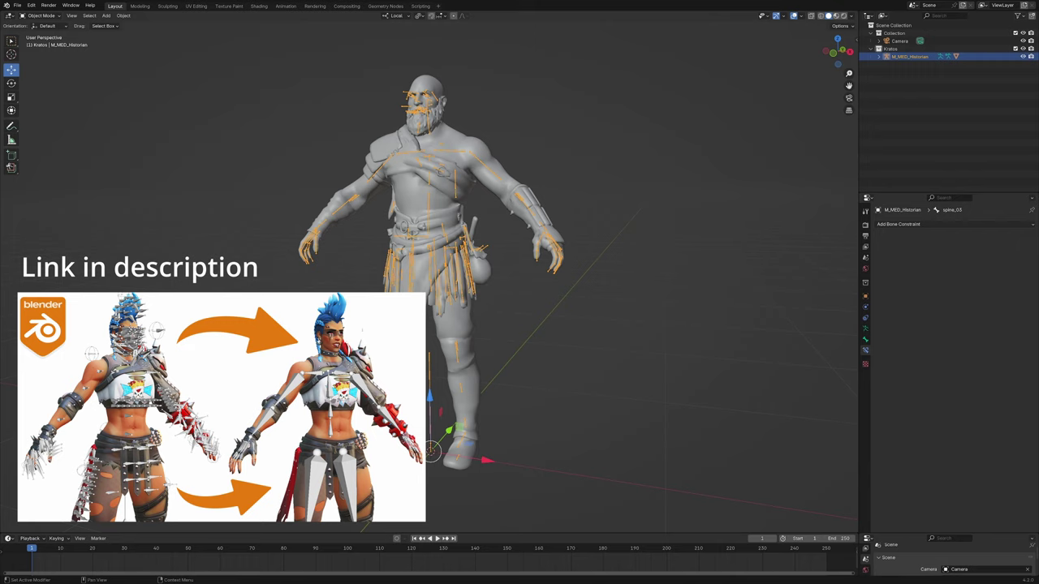
# Step: Set the M_MED_Historian armature's viewport display to Octahedral
pyautogui.click(865, 329)
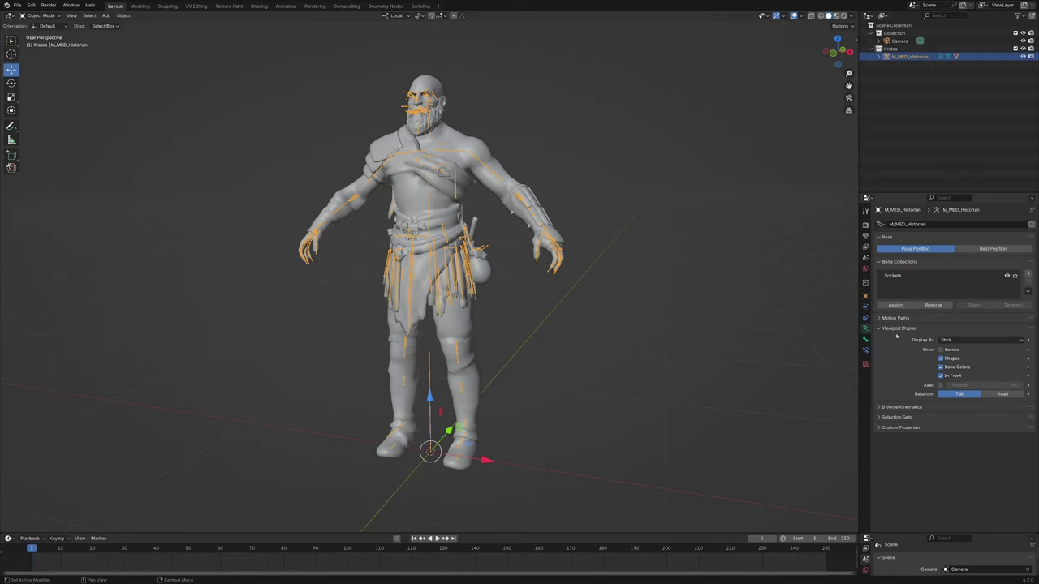
pyautogui.click(966, 342)
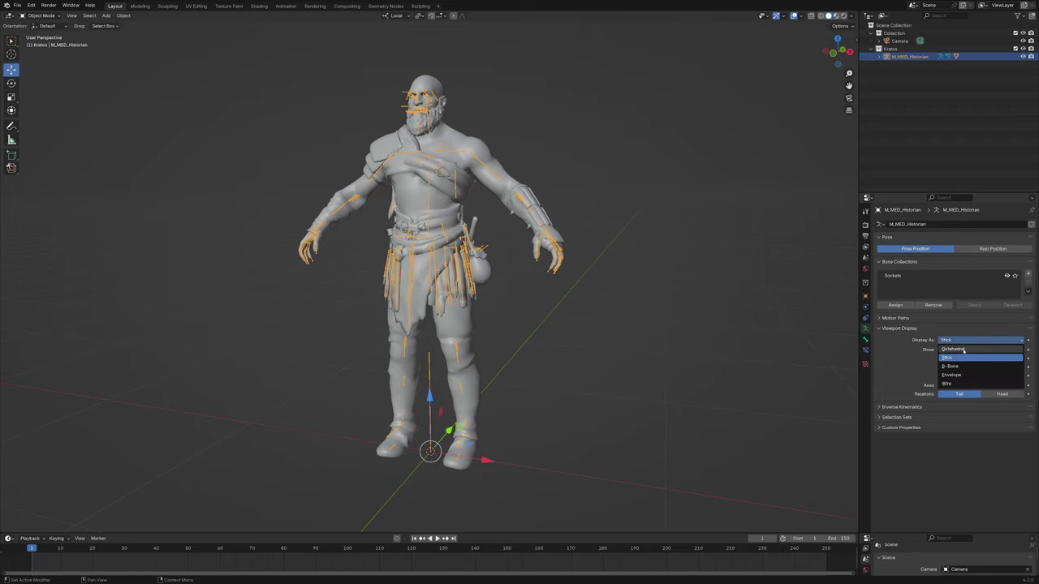
pyautogui.click(964, 341)
# Step: Set the viewport shading to Flat lighting with Texture colour
pyautogui.scroll(1, 656, 389)
pyautogui.moveTo(621, 236); pyautogui.dragTo(624, 295, button='middle')
pyautogui.scroll(2, 612, 311)
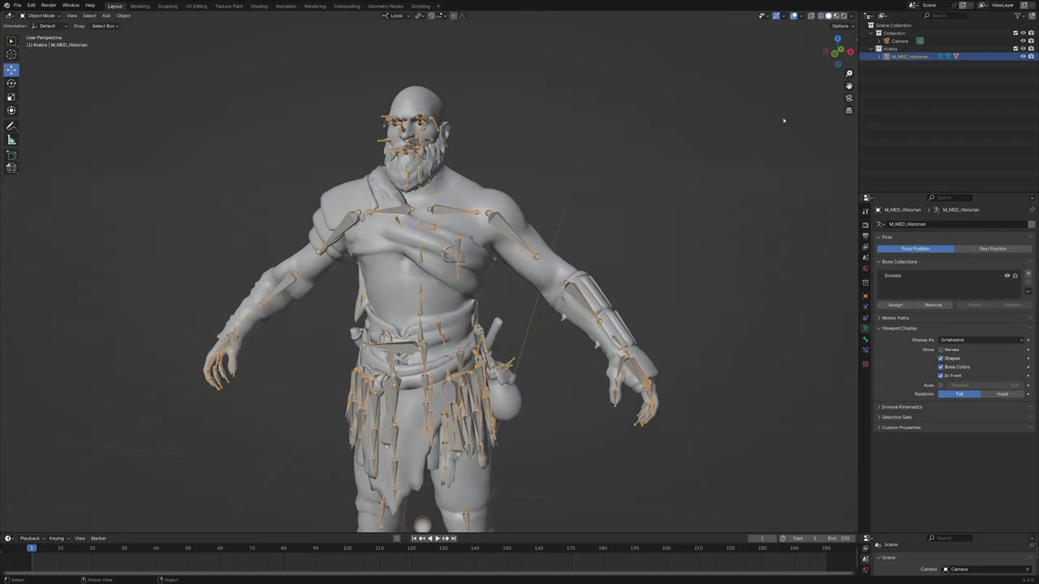
pyautogui.moveTo(755, 112); pyautogui.dragTo(763, 112, button='middle')
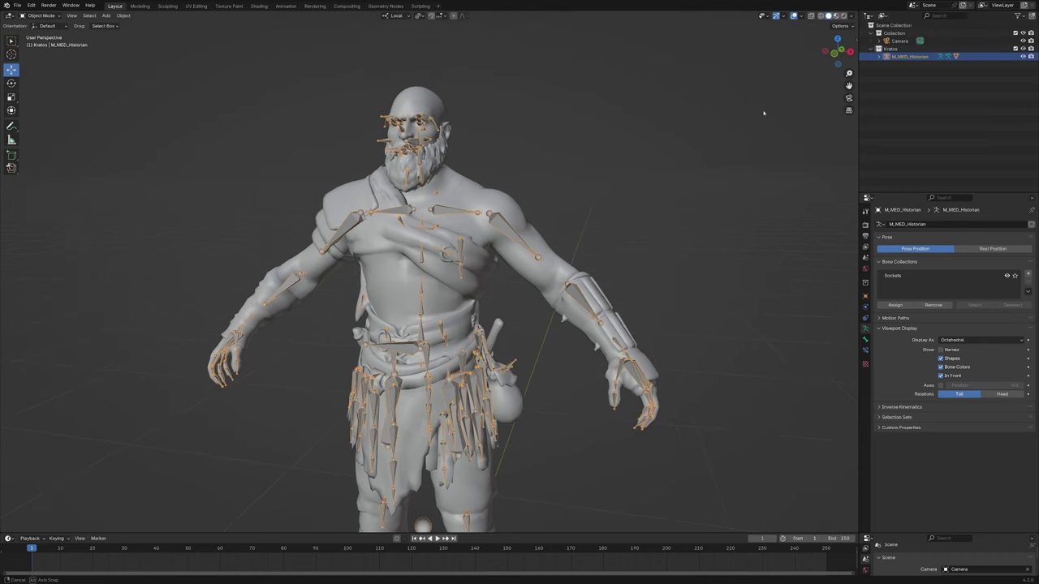
pyautogui.click(850, 16)
pyautogui.click(871, 52)
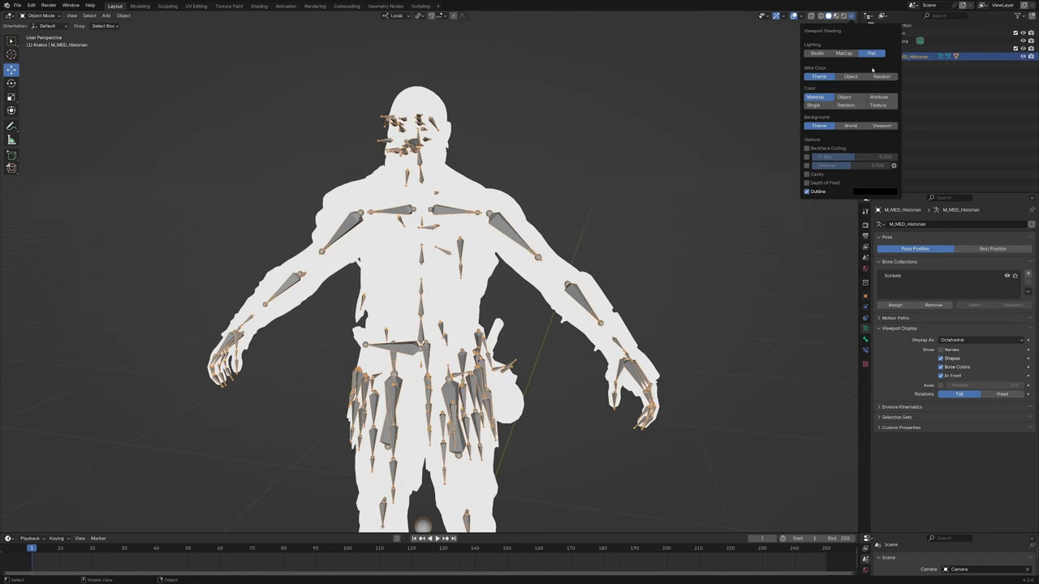
pyautogui.click(878, 105)
# Step: Put the M_MED_Historian armature in Pose Mode and then into Edit Mode, framing the left arm
pyautogui.scroll(1, 719, 206)
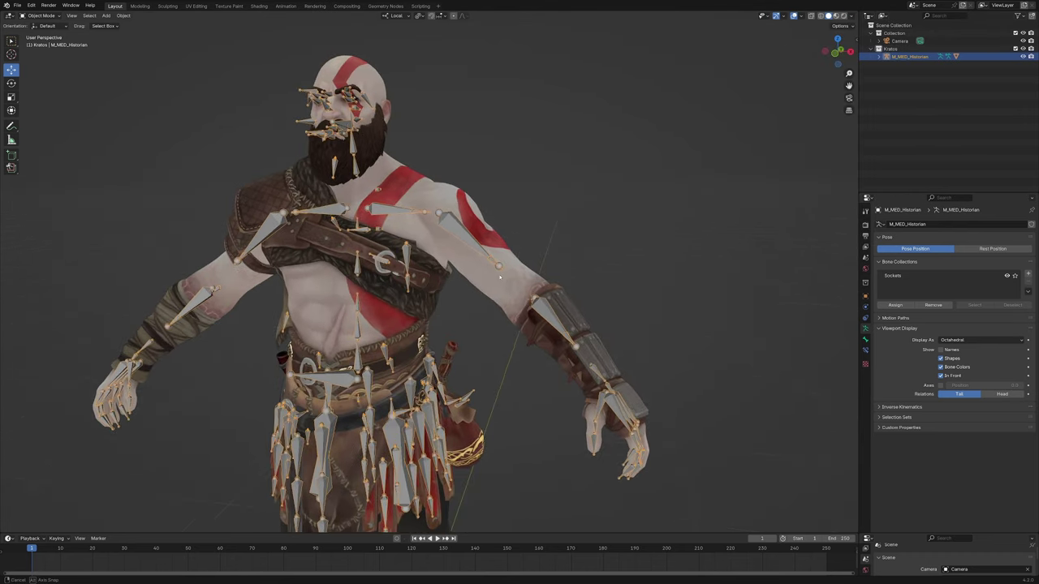
pyautogui.scroll(-4, 476, 271)
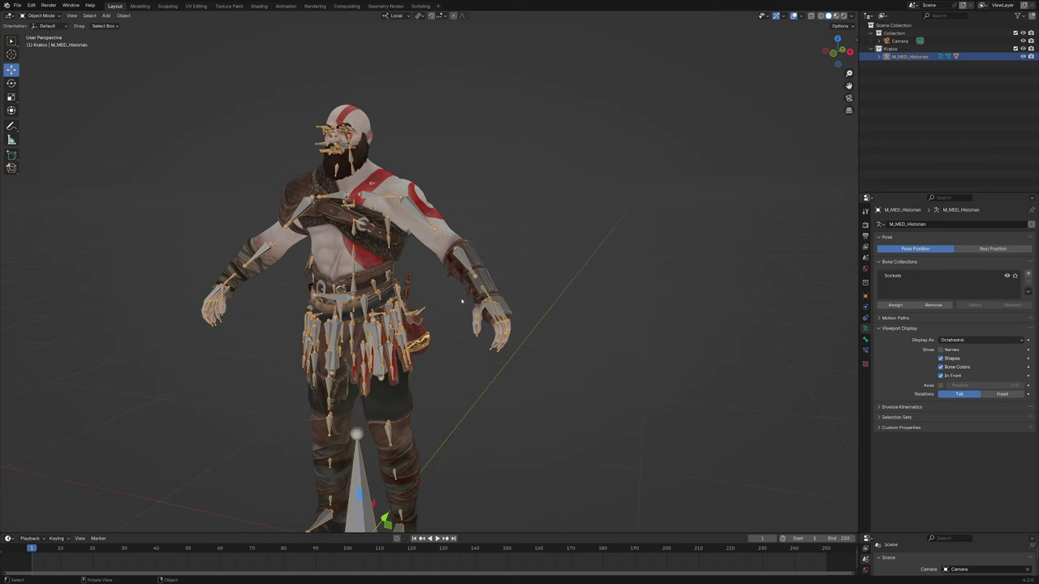
pyautogui.scroll(2, 462, 302)
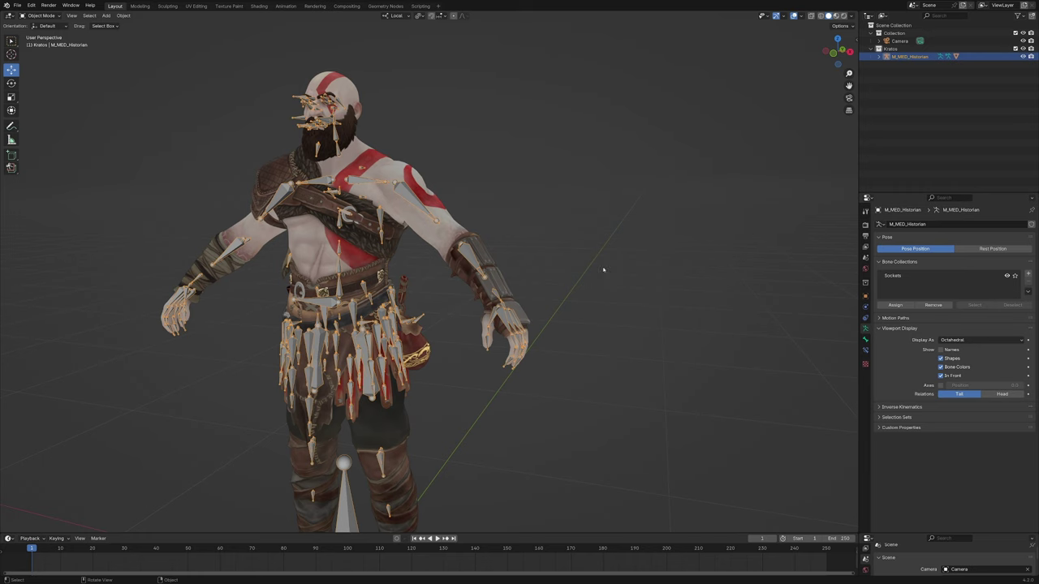
pyautogui.moveTo(603, 270); pyautogui.dragTo(617, 345, button='middle')
pyautogui.hotkey('ctrl', 'Tab')
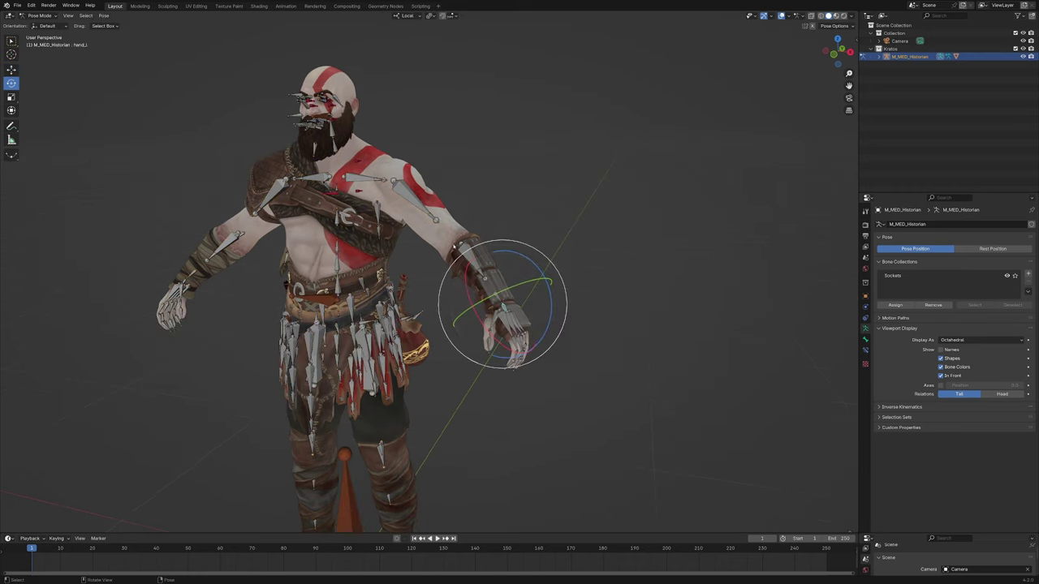
pyautogui.scroll(3, 467, 240)
pyautogui.keyDown('shift'); pyautogui.moveTo(442, 183); pyautogui.dragTo(438, 225, button='middle'); pyautogui.keyUp('shift')
pyautogui.press('Tab')
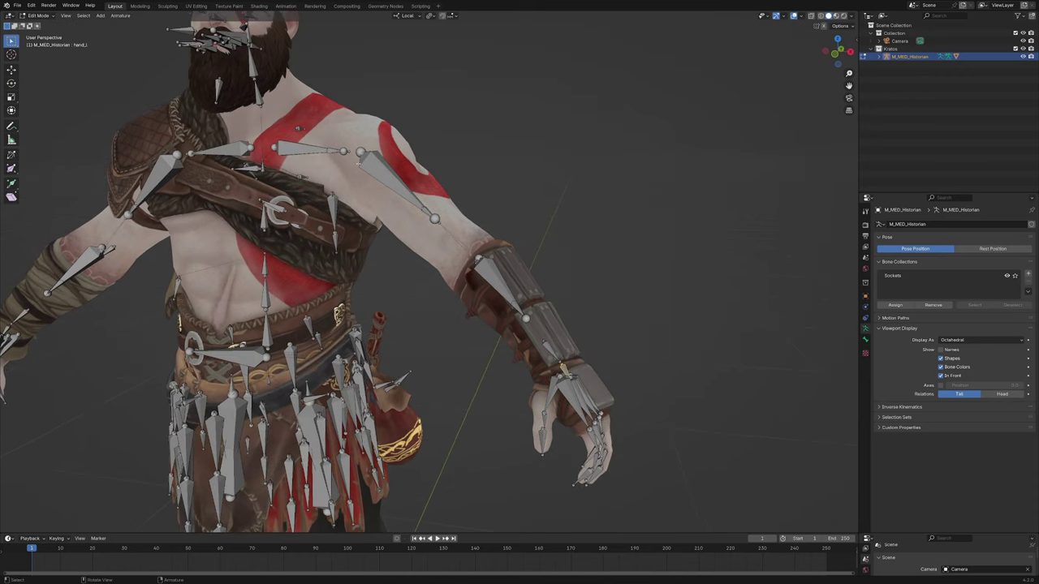
# Step: Try to move and rotate the left upper-arm bone on its own
pyautogui.moveTo(357, 152); pyautogui.dragTo(376, 151, button='middle')
pyautogui.keyDown('shift'); pyautogui.moveTo(376, 151); pyautogui.dragTo(418, 209, button='middle'); pyautogui.keyUp('shift')
pyautogui.scroll(2, 426, 215)
pyautogui.click(425, 213)
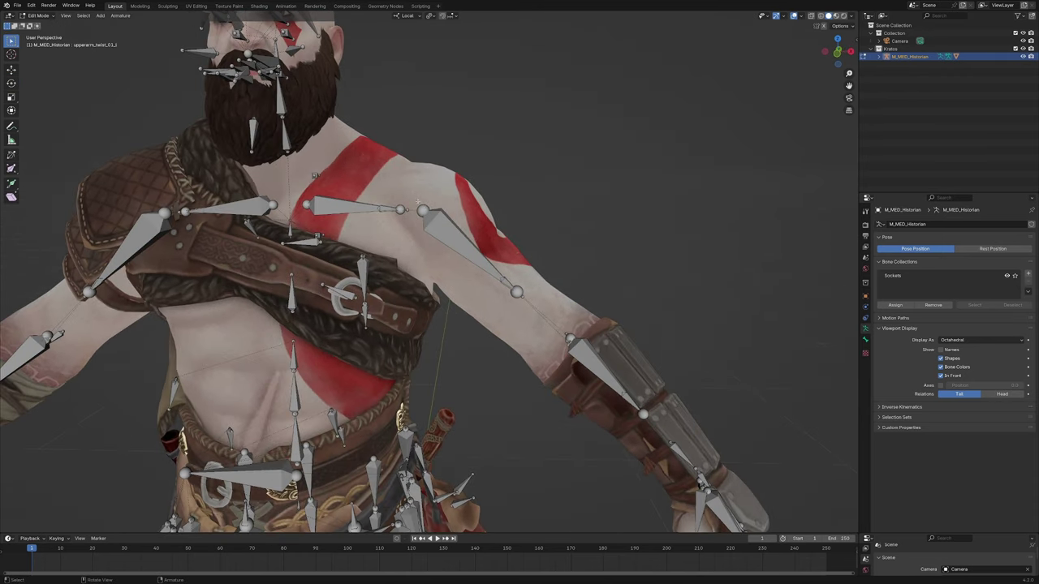
pyautogui.click(470, 252)
pyautogui.press('g')
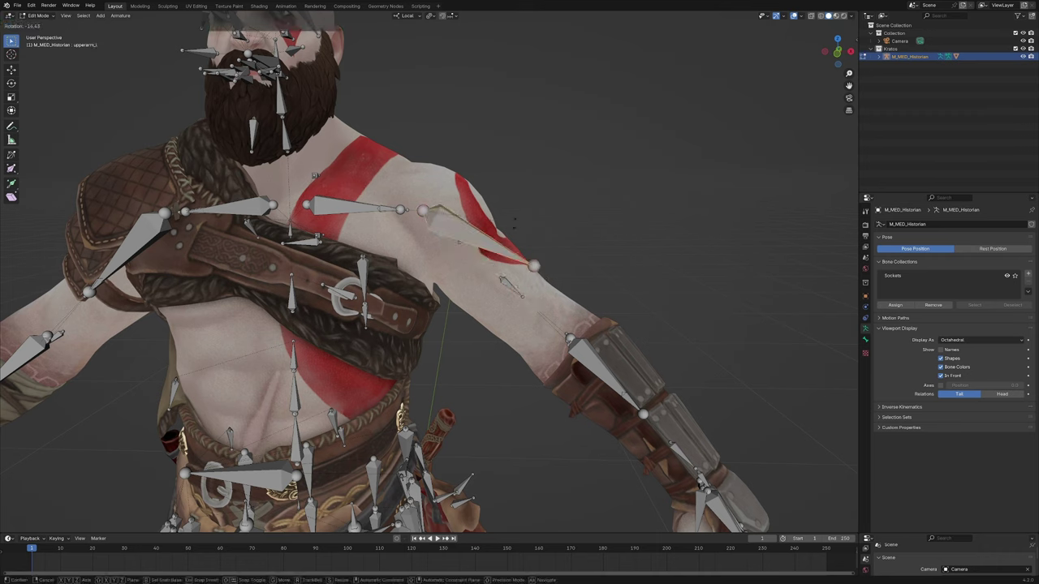
pyautogui.rightClick(491, 260)
pyautogui.press('r')
pyautogui.rightClick(496, 230)
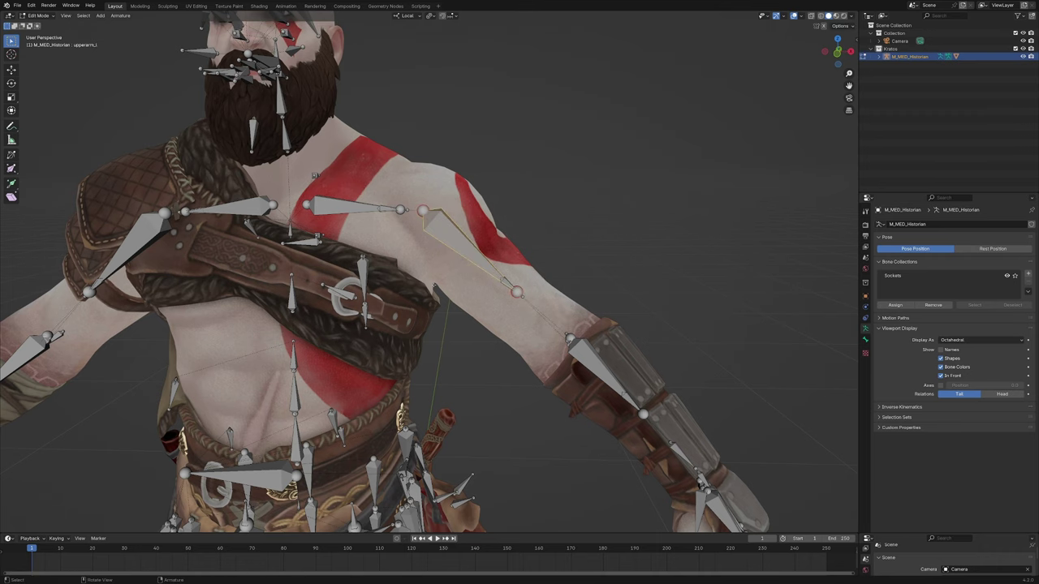
# Step: Snap the 3D cursor to the left upper-arm bone's head and snap the left clavicle's tail to the cursor
pyautogui.click(422, 229)
pyautogui.hotkey('shift', 's')
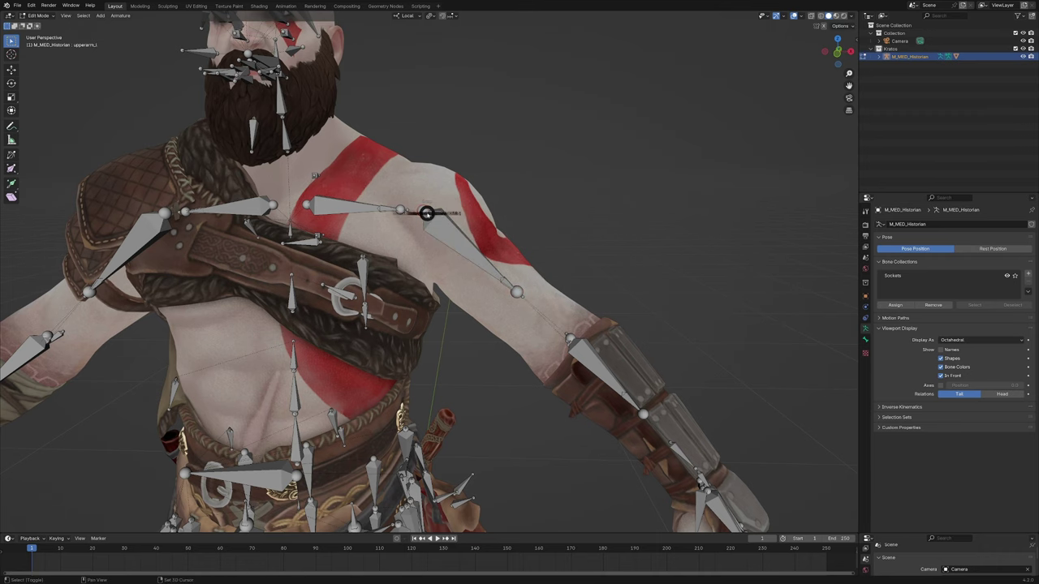
pyautogui.hotkey('shift', 's')
pyautogui.click(424, 258)
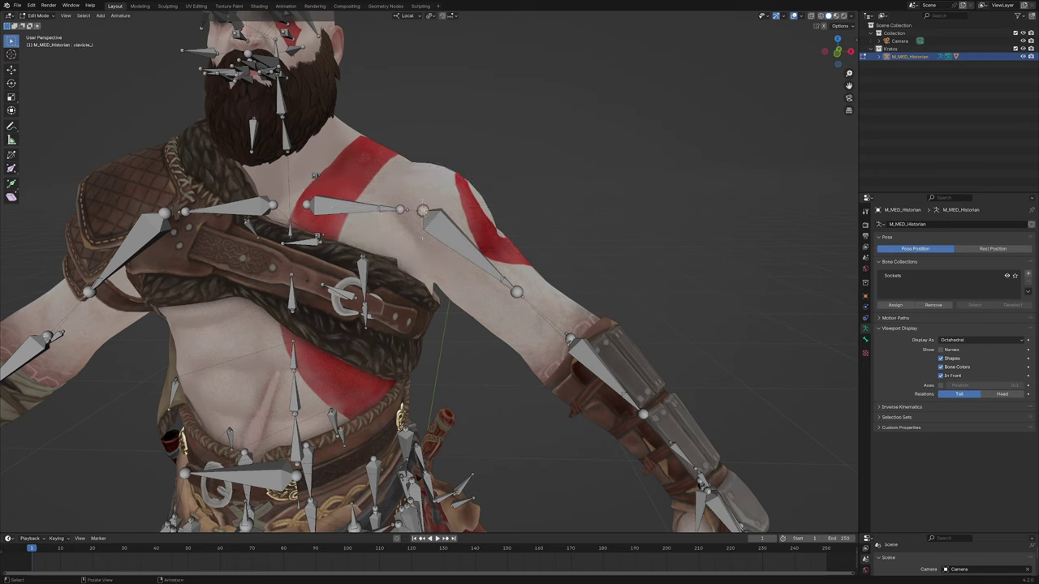
pyautogui.hotkey('shift', 's')
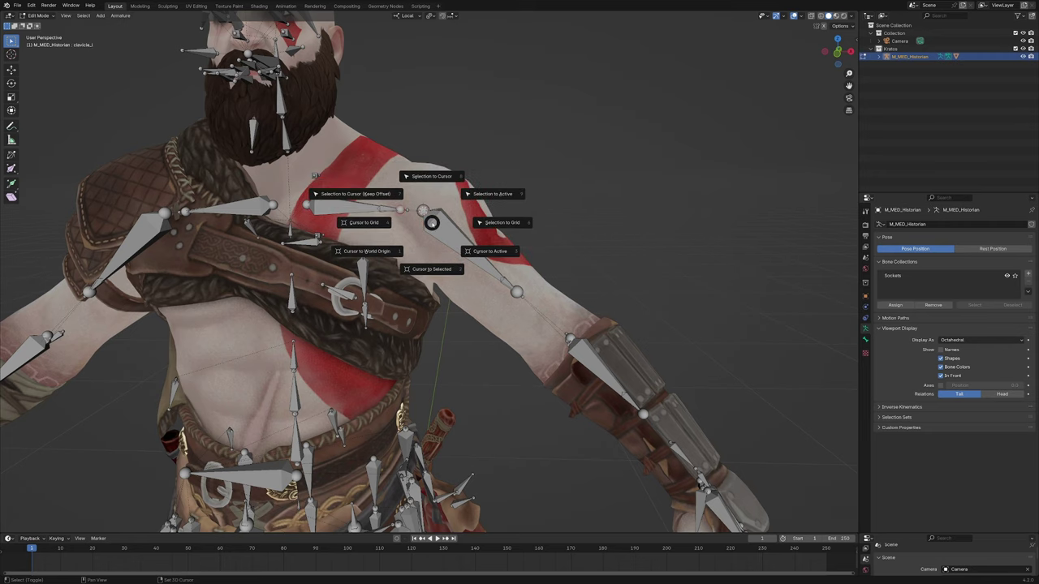
pyautogui.click(433, 177)
# Step: Duplicate the left hand bone at the wrist and scale the duplicate
pyautogui.moveTo(432, 177)
pyautogui.keyDown('shift'); pyautogui.mouseDown(button='middle')
pyautogui.moveTo(417, 169)
pyautogui.moveTo(426, 158)
pyautogui.mouseUp(button='middle'); pyautogui.keyUp('shift')
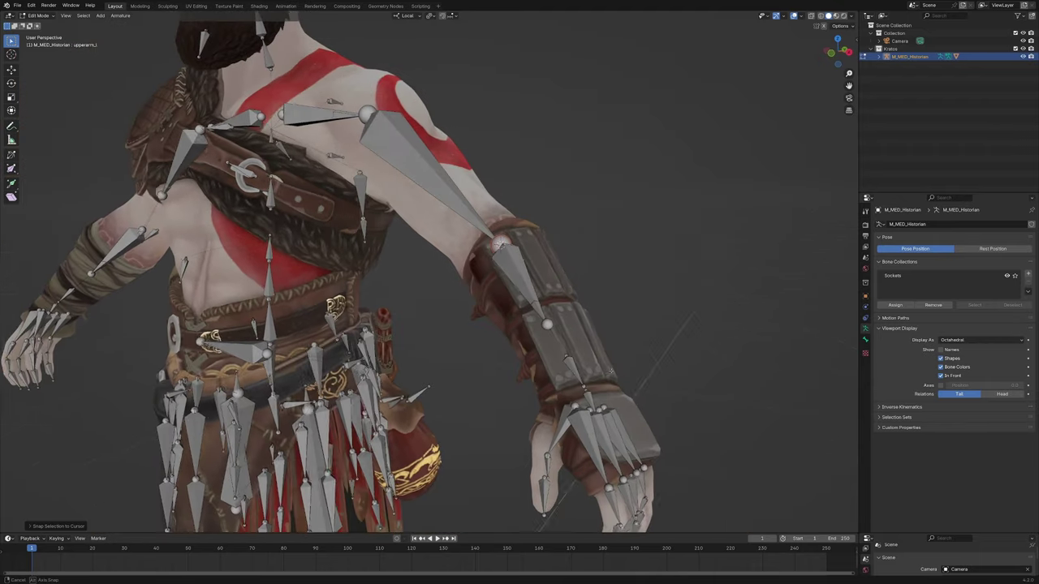
pyautogui.moveTo(565, 316); pyautogui.dragTo(545, 324, button='middle')
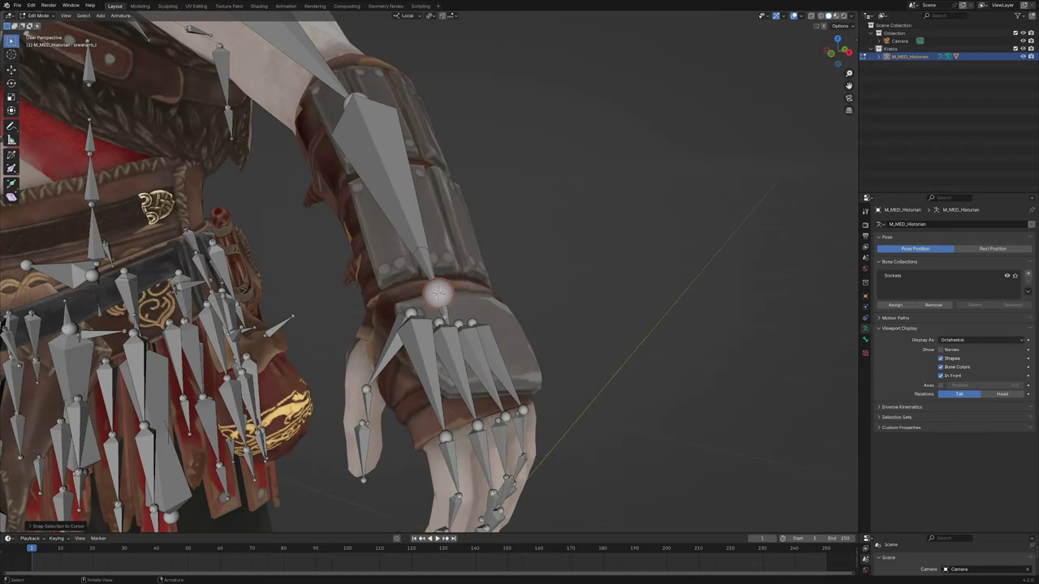
pyautogui.click(444, 315)
pyautogui.hotkey('shift', 'd')
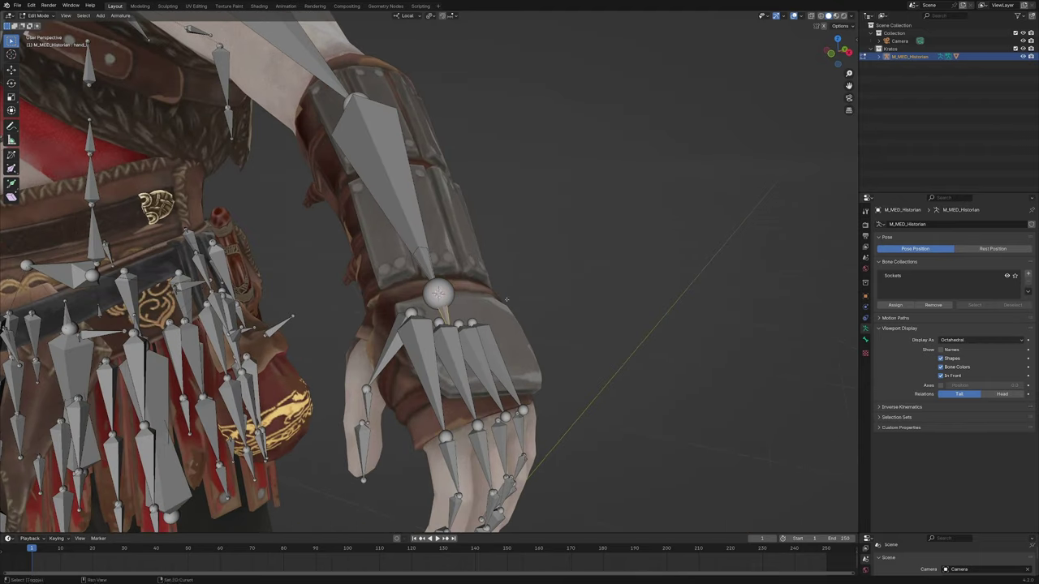
pyautogui.press('s')
pyautogui.click(521, 322)
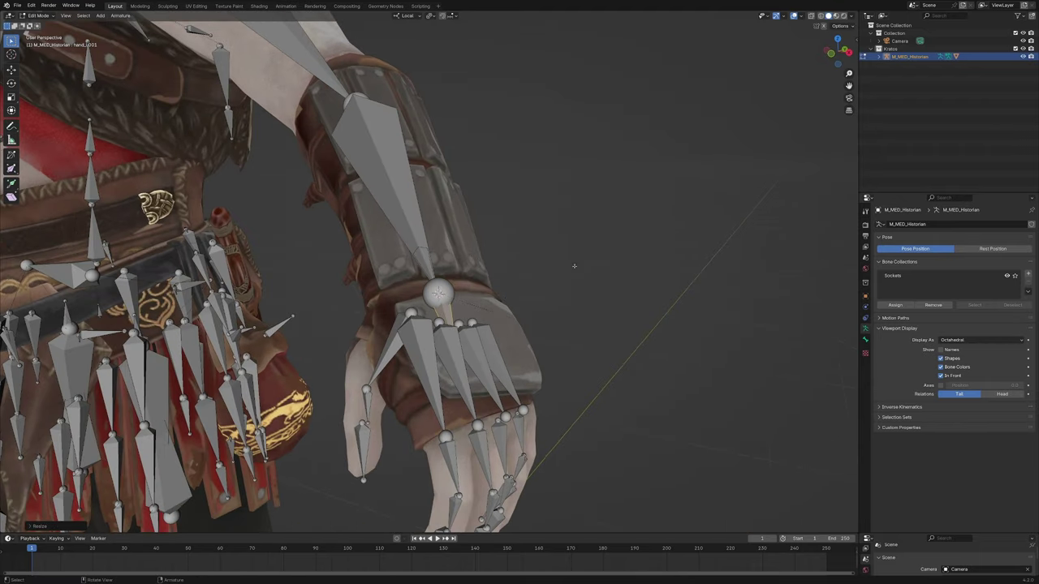
# Step: Turn on X-Ray in the viewport shading and rename the duplicated left hand bone to ik_hand.l
pyautogui.click(852, 16)
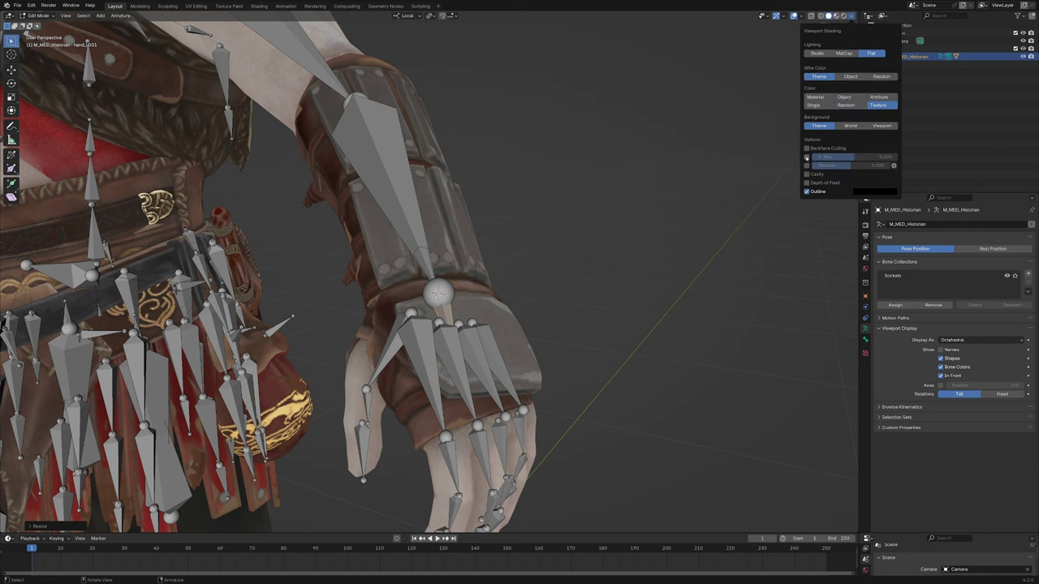
pyautogui.click(806, 156)
pyautogui.press('F2')
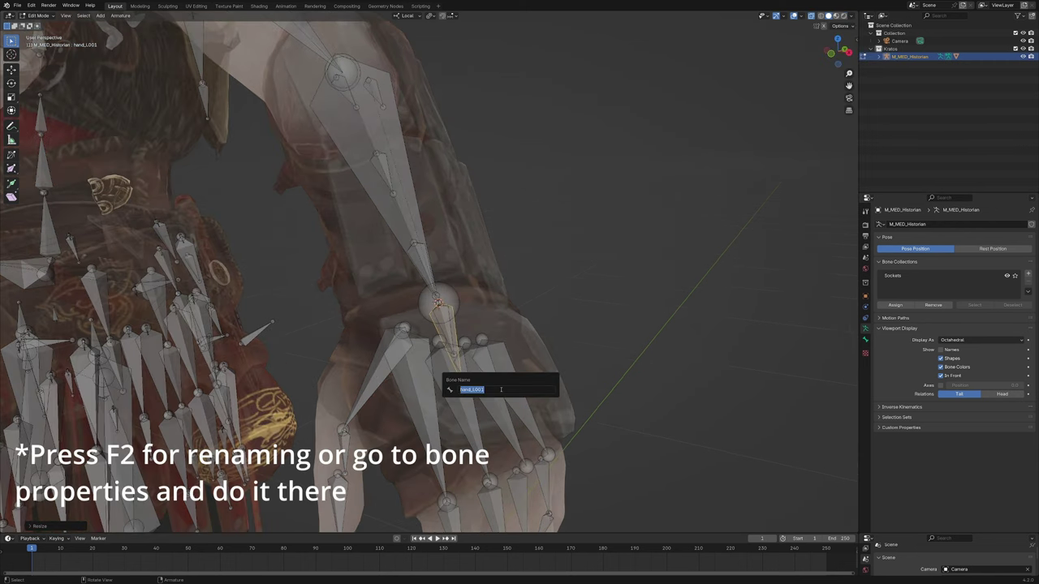
pyautogui.write('ik_hand.l')
pyautogui.press('Return')
pyautogui.press('F2')
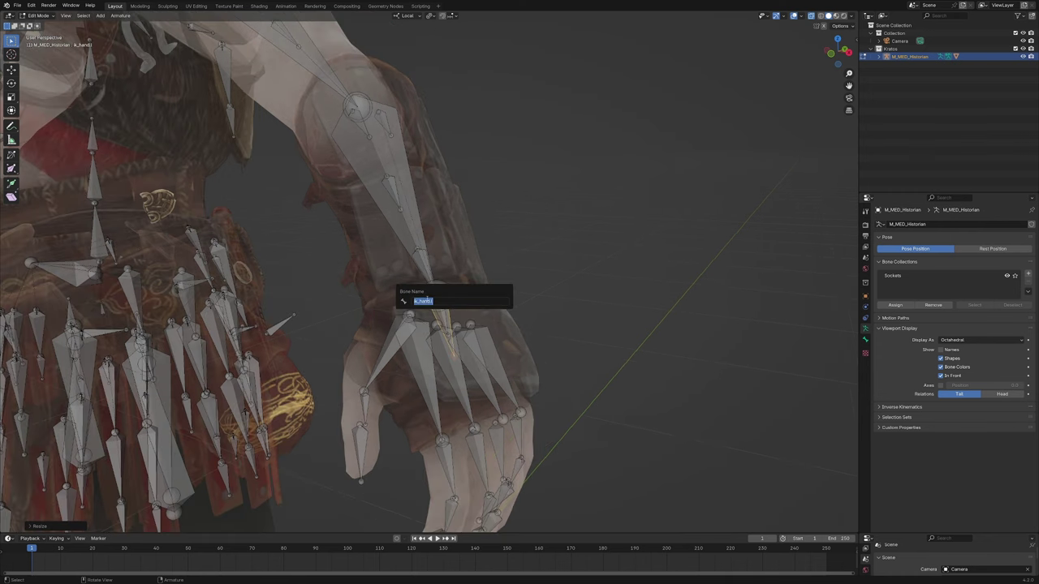
pyautogui.press('Return')
# Step: Parent the ik_hand.l bone to the root bone between the feet with Keep Offset
pyautogui.click(418, 229)
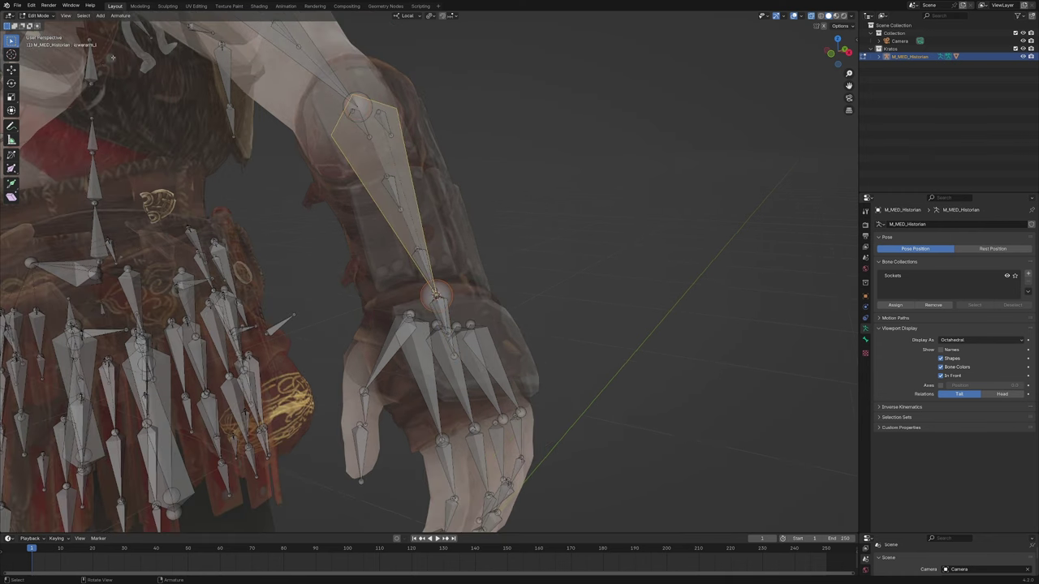
pyautogui.scroll(3, 434, 268)
pyautogui.click(453, 341)
pyautogui.scroll(-4, 451, 332)
pyautogui.moveTo(443, 329); pyautogui.dragTo(465, 330, button='middle')
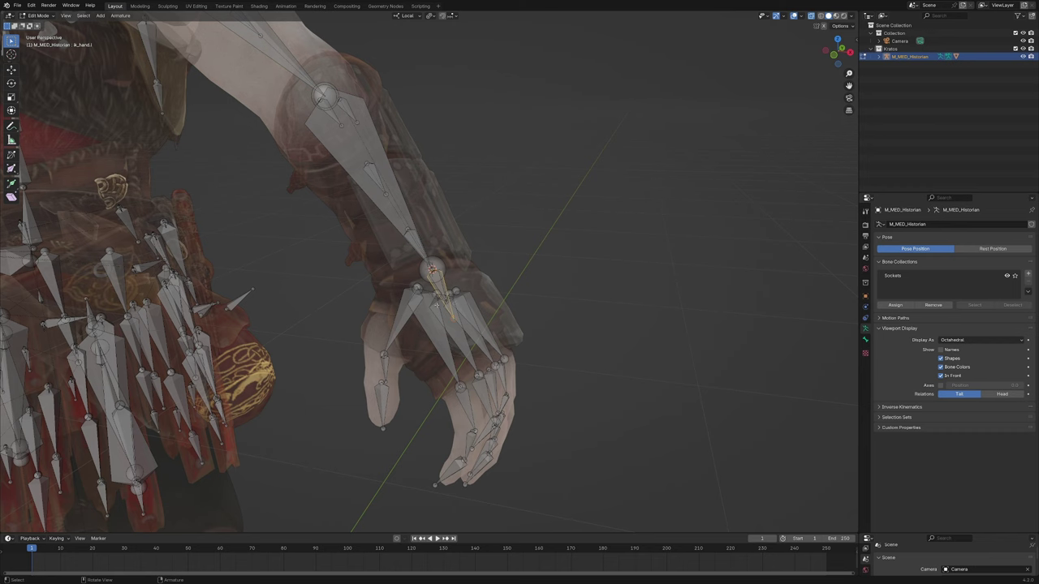
pyautogui.scroll(-3, 437, 305)
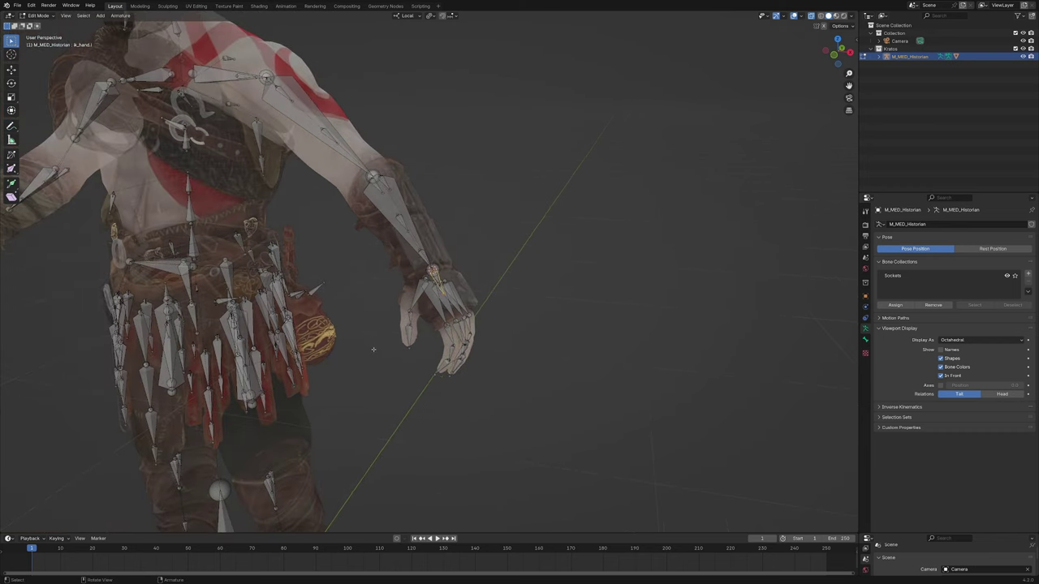
pyautogui.scroll(-4, 443, 359)
pyautogui.scroll(11, 443, 359)
pyautogui.scroll(-7, 325, 427)
pyautogui.keyDown('shift'); pyautogui.moveTo(324, 427); pyautogui.dragTo(364, 324, button='middle'); pyautogui.keyUp('shift')
pyautogui.scroll(-2, 357, 349)
pyautogui.click(321, 420)
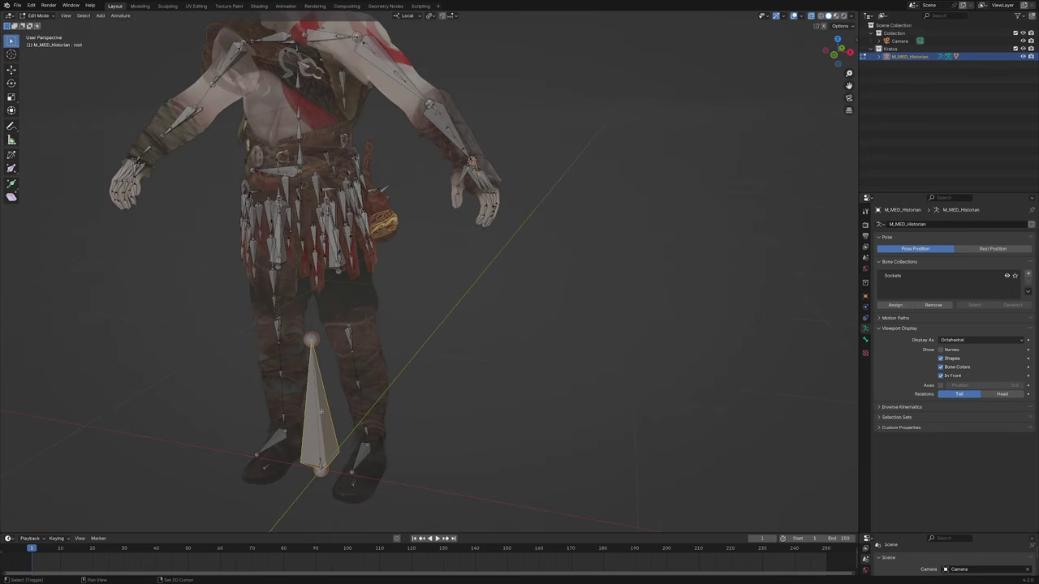
pyautogui.hotkey('ctrl', 'p')
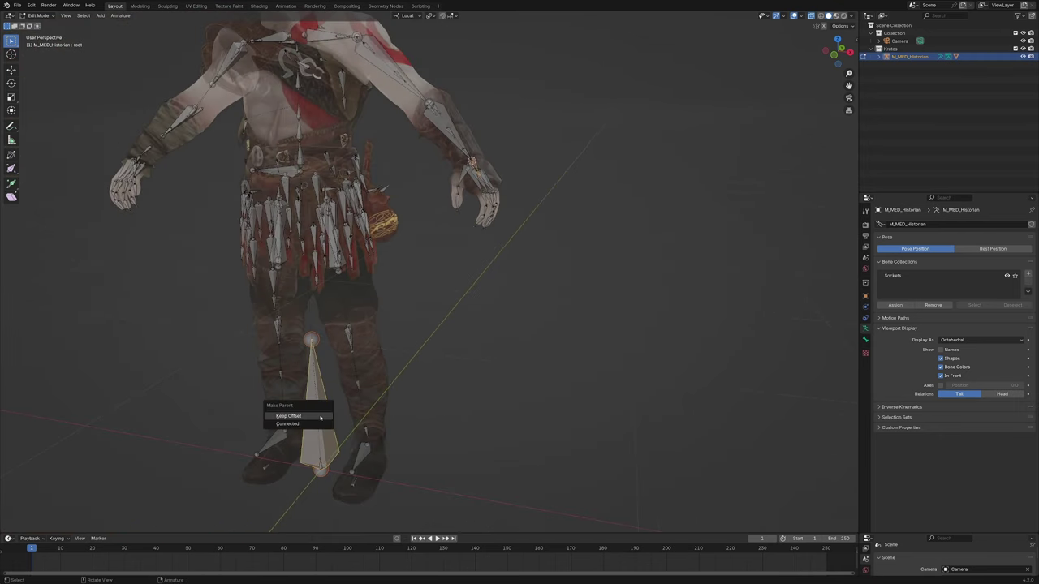
pyautogui.click(319, 416)
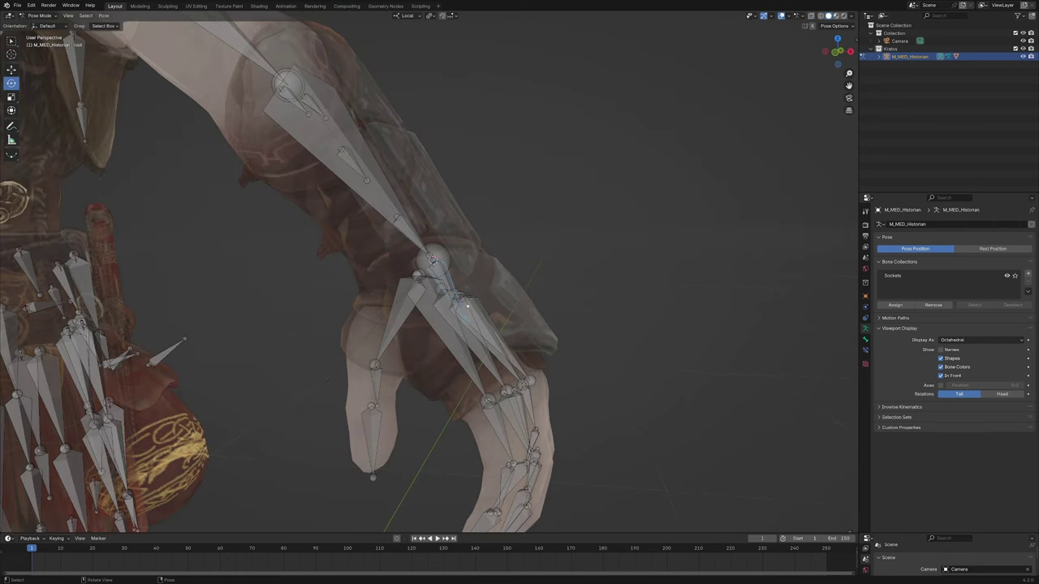
# Step: In Pose Mode, add an IK constraint to the left lower-arm bone with ik_hand.l as its target
pyautogui.click(445, 264)
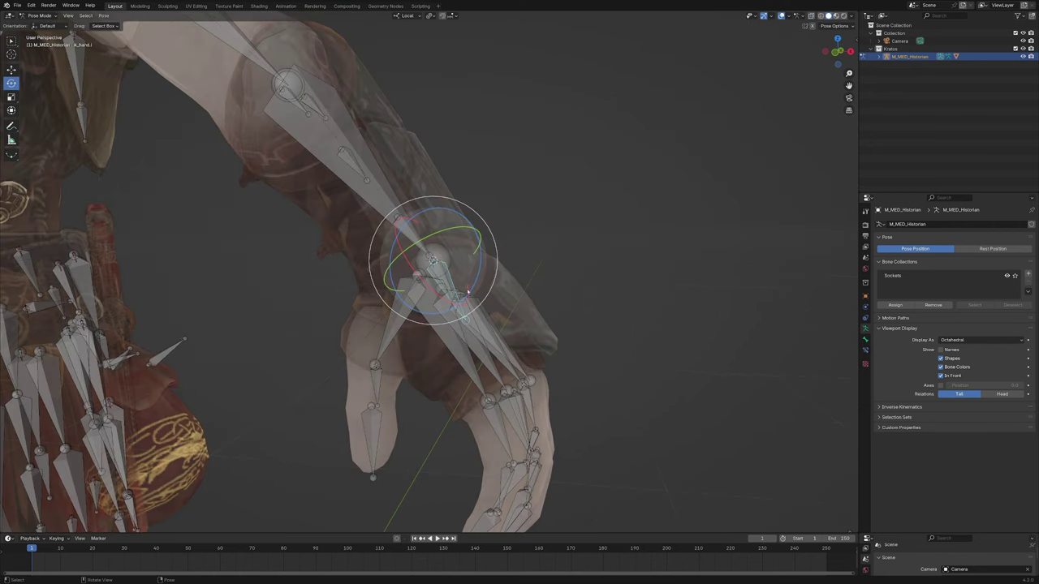
pyautogui.click(383, 175)
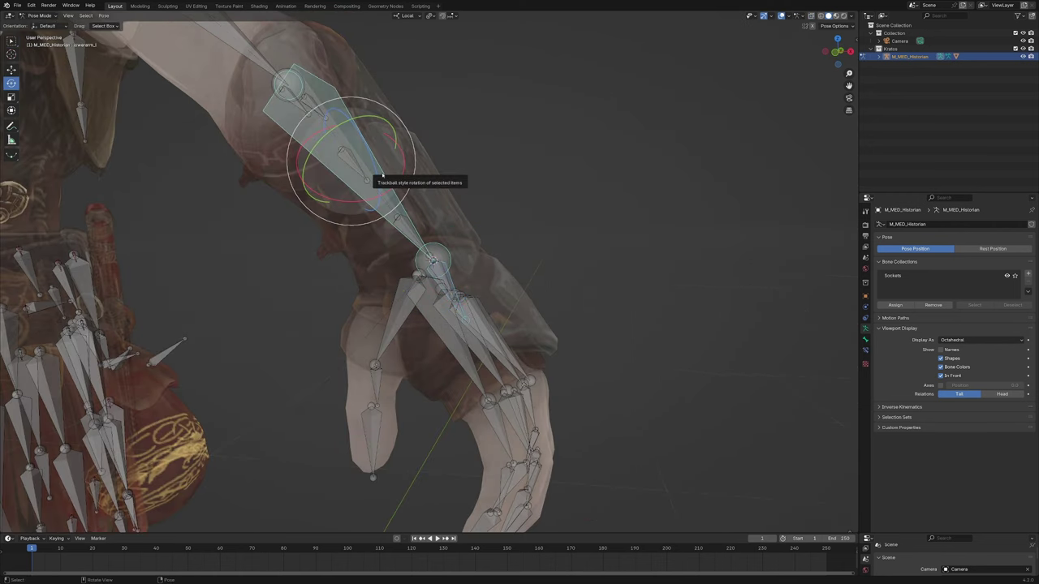
pyautogui.hotkey('shift', 'i')
pyautogui.click(383, 177)
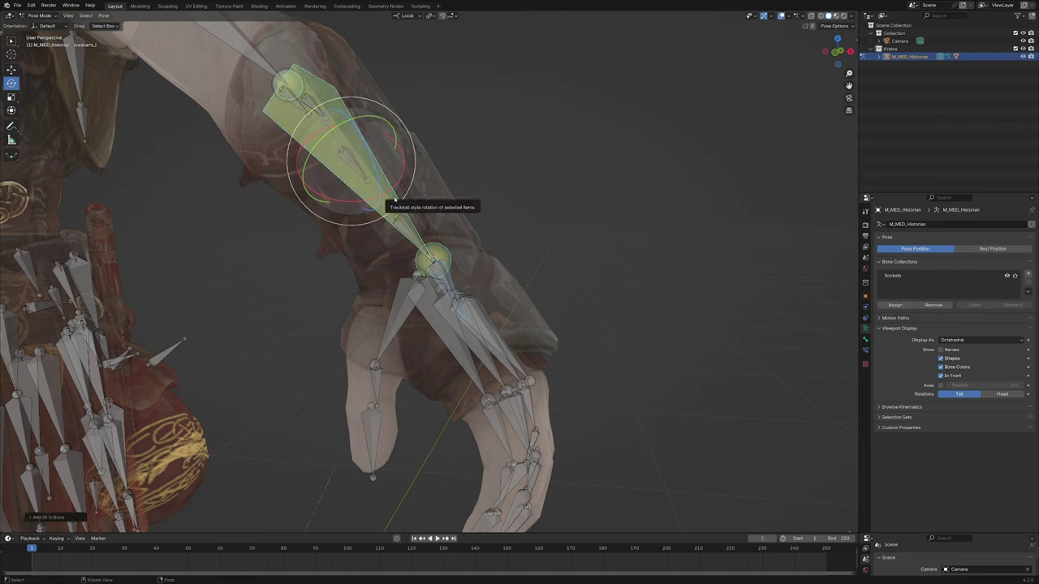
# Step: Set the chain length of the lower-arm bone's IK constraint to 2
pyautogui.click(865, 351)
pyautogui.click(1022, 287)
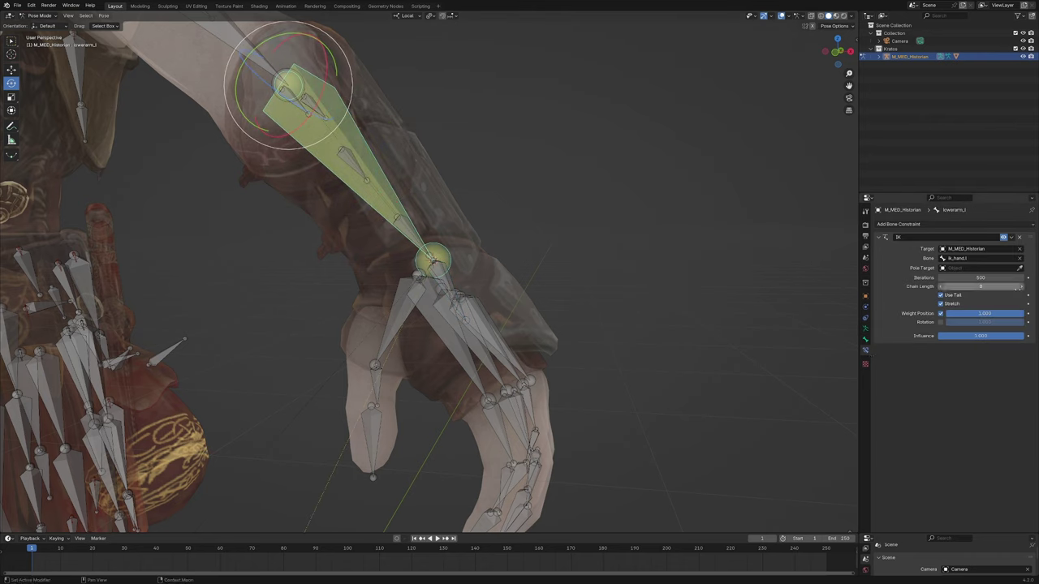
pyautogui.click(1022, 287)
# Step: Try out the left arm's IK chain by moving the ik_hand.l bone around
pyautogui.moveTo(520, 280); pyautogui.dragTo(464, 315, button='middle')
pyautogui.click(465, 316)
pyautogui.scroll(-5, 465, 315)
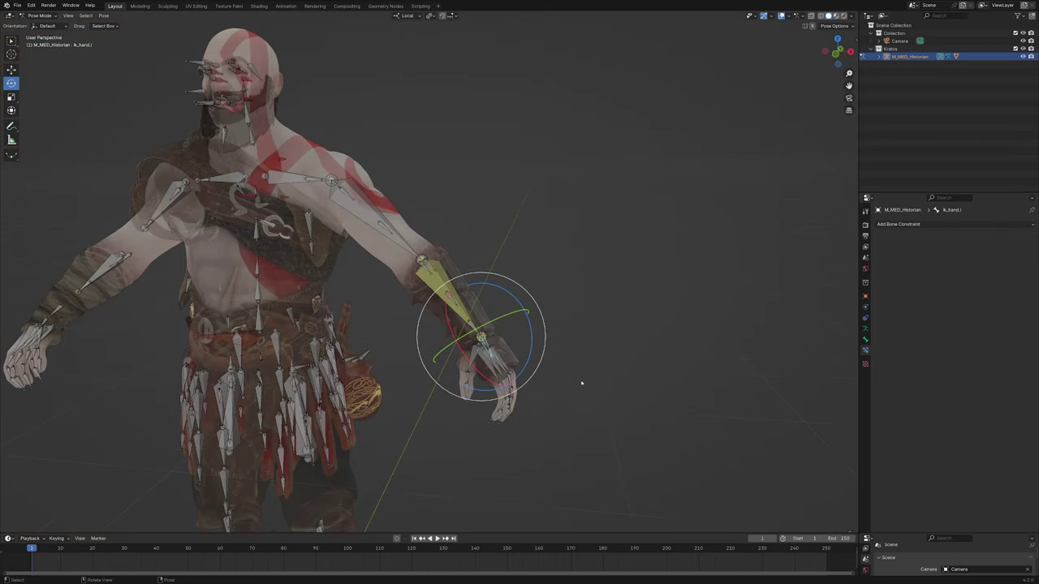
pyautogui.press('g')
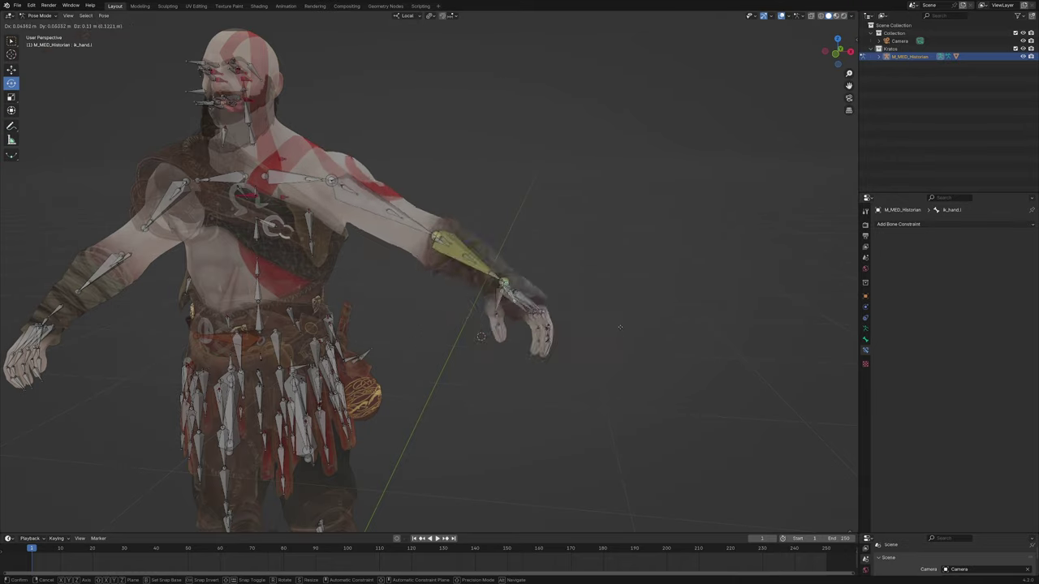
pyautogui.scroll(3, 487, 293)
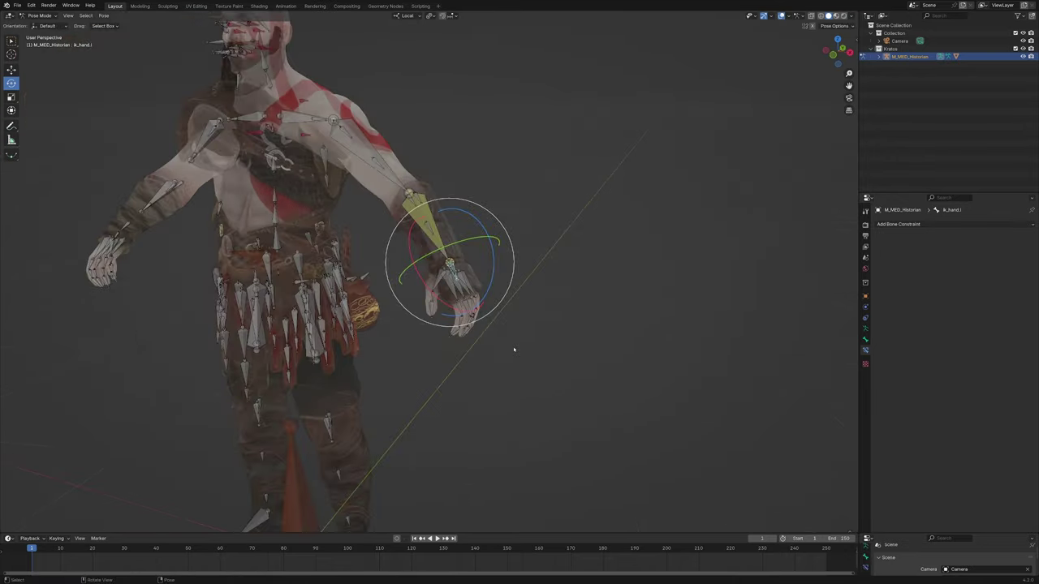
pyautogui.press('g')
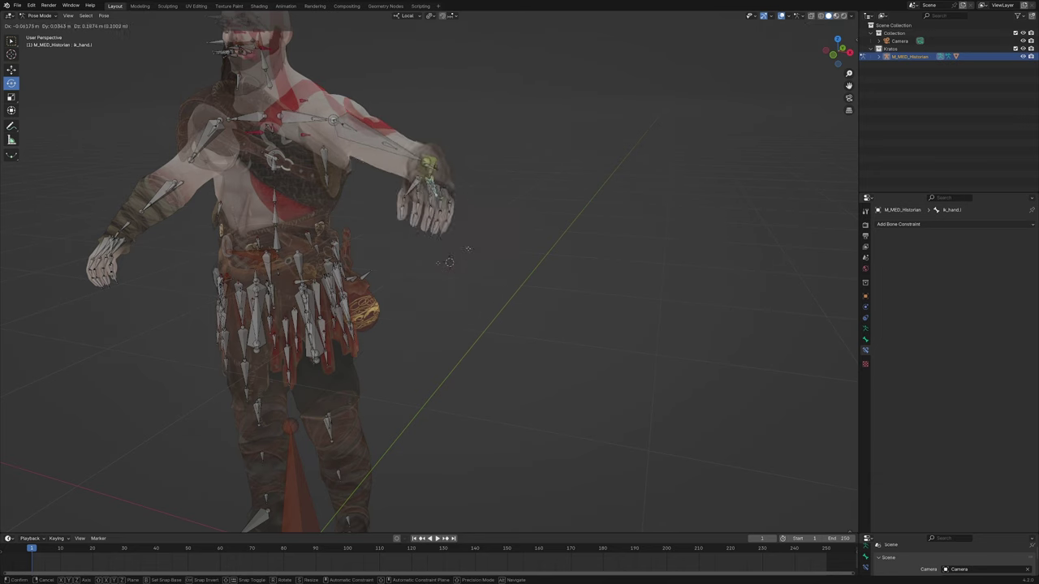
pyautogui.click(479, 345)
pyautogui.scroll(2, 503, 326)
pyautogui.scroll(3, 503, 327)
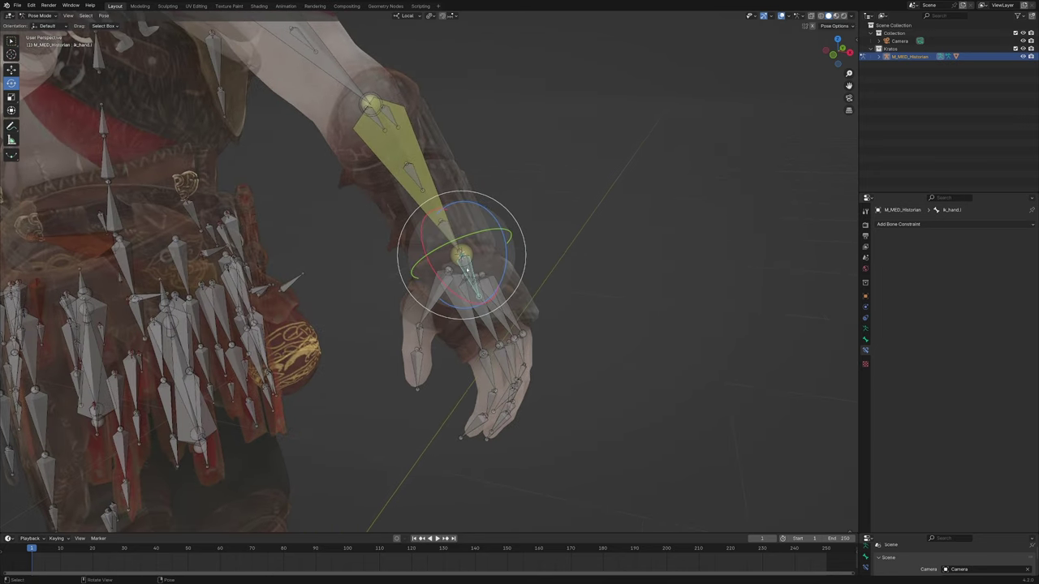
# Step: Add a Copy Rotation constraint to the original left hand bone, hand_l
pyautogui.click(915, 224)
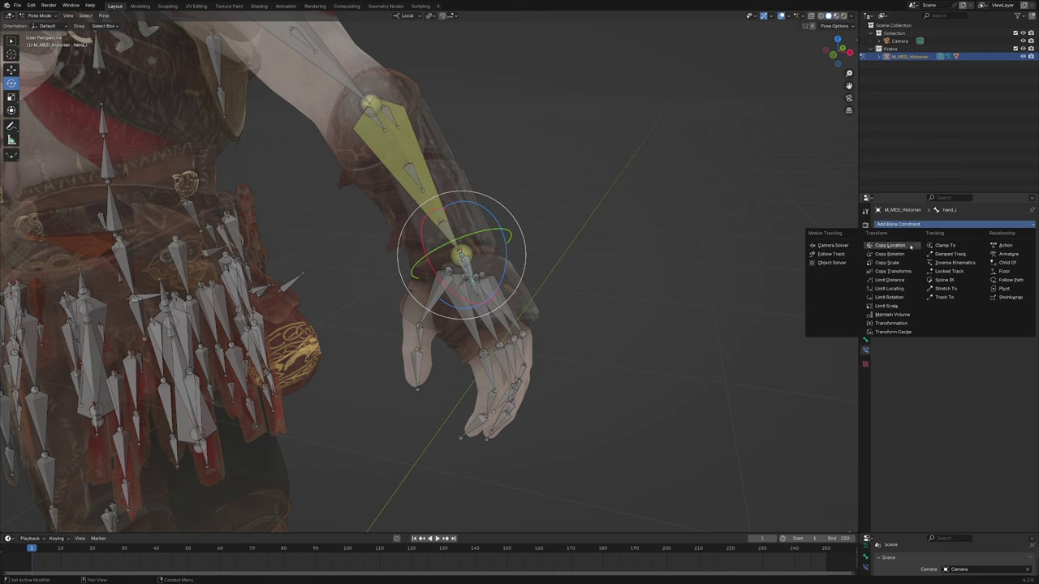
pyautogui.click(889, 254)
pyautogui.scroll(2, 654, 304)
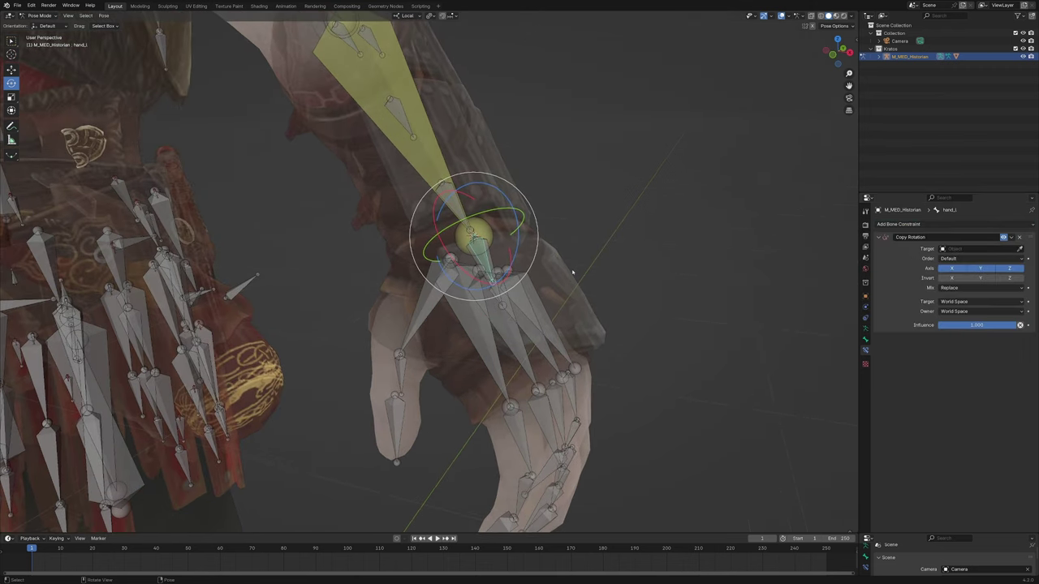
# Step: Set the Copy Rotation target of hand_l to the M_MED_Historian armature with ik_hand.l as the bone
pyautogui.click(494, 256)
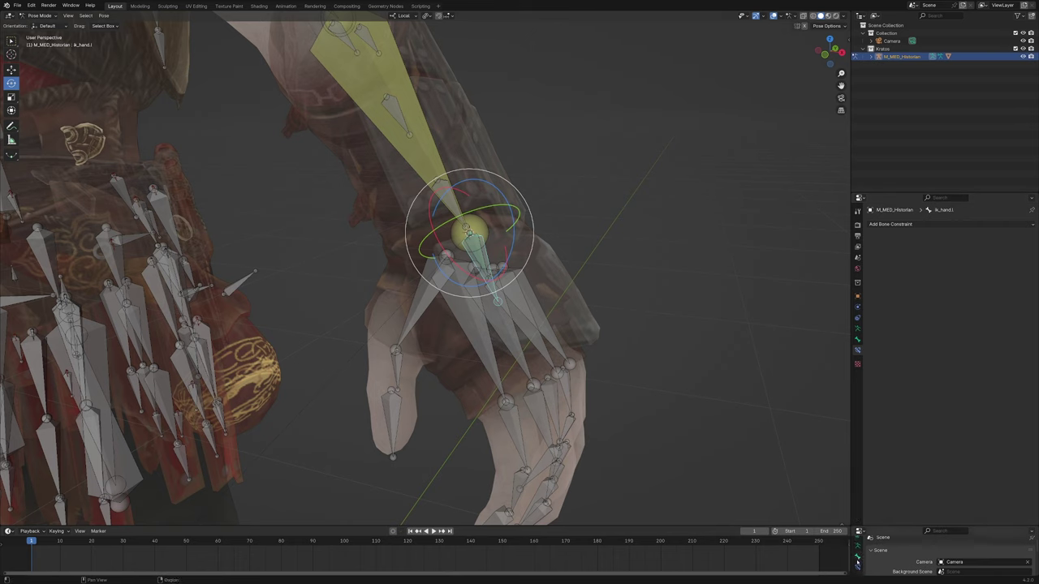
pyautogui.click(857, 556)
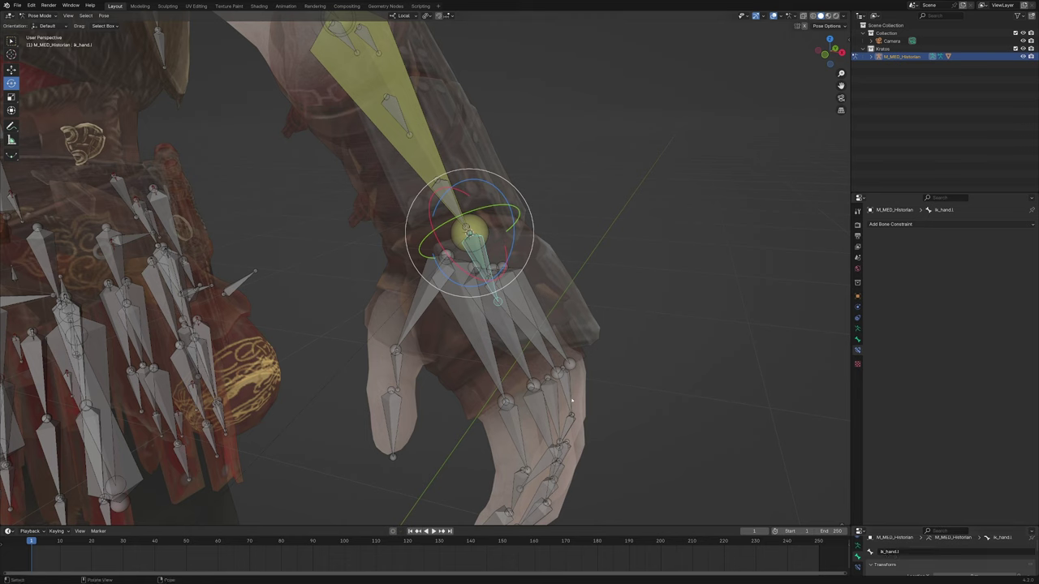
pyautogui.click(483, 256)
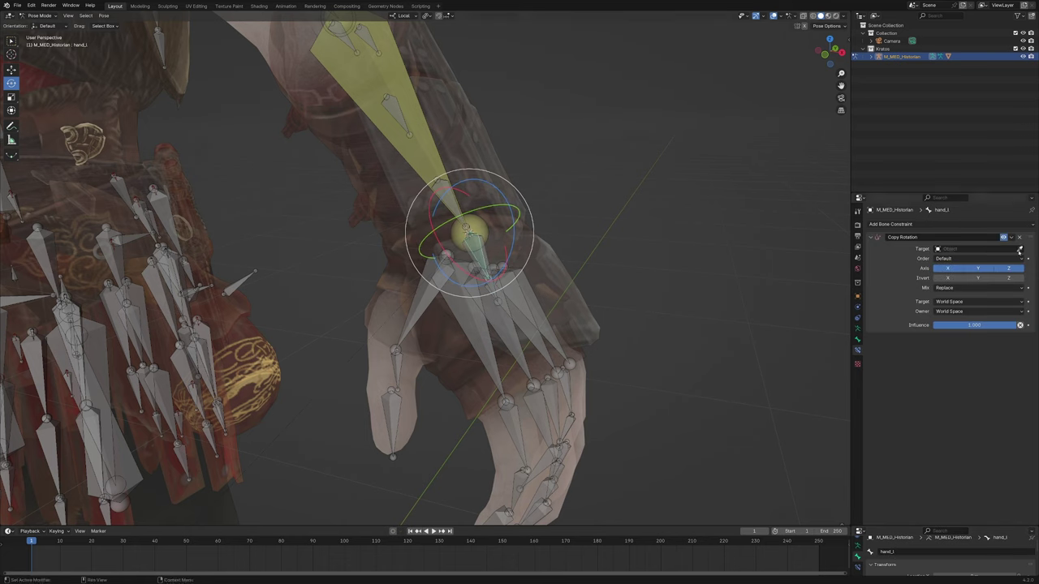
pyautogui.click(977, 249)
pyautogui.press('Escape')
pyautogui.click(1020, 249)
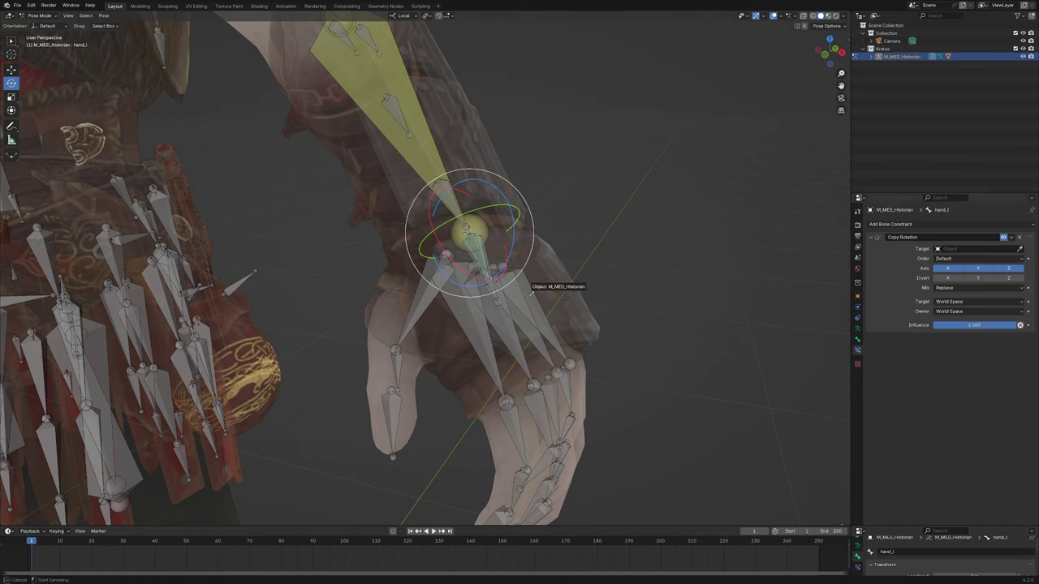
pyautogui.click(532, 284)
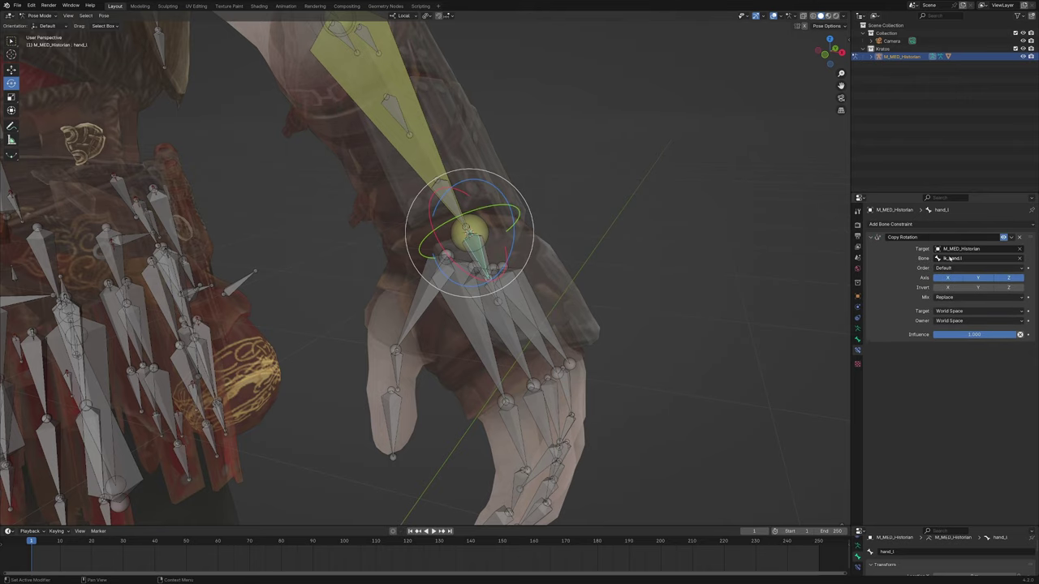
# Step: Try rotating the ik_hand.l bone freely and moving it outward to test the hand constraint
pyautogui.click(485, 261)
pyautogui.press('r')
pyautogui.press('r')
pyautogui.rightClick(522, 306)
pyautogui.scroll(-6, 522, 306)
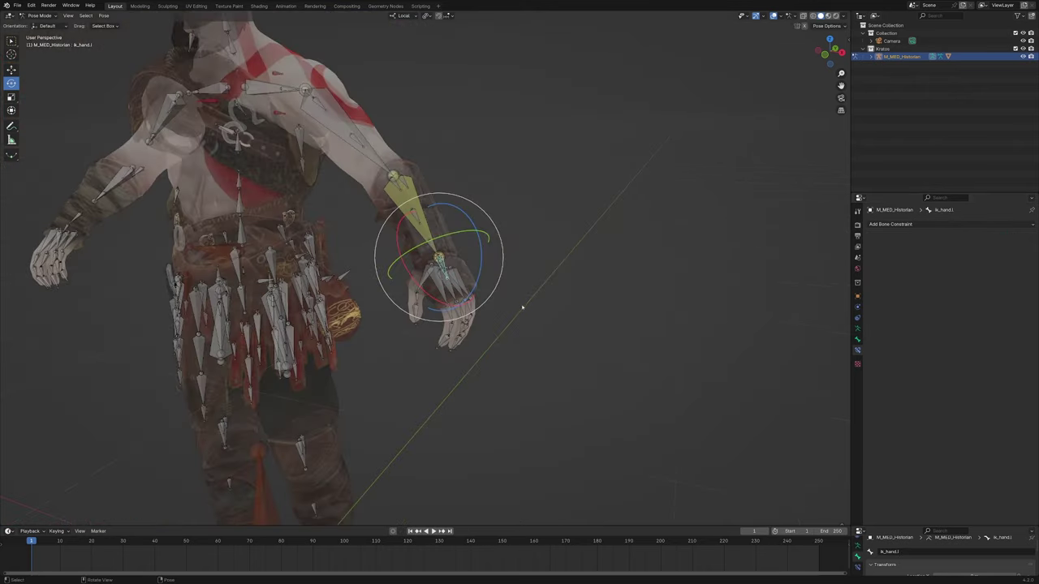
pyautogui.moveTo(522, 306); pyautogui.dragTo(567, 312, button='middle')
pyautogui.press('g')
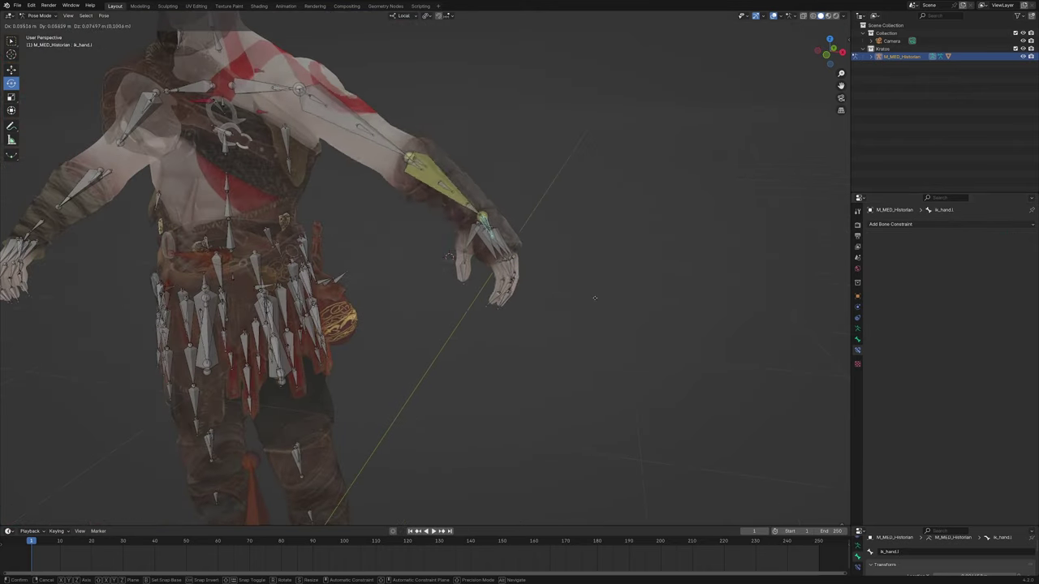
pyautogui.click(459, 177)
# Step: Try out the influence value of the left lower-arm bone's IK constraint
pyautogui.click(460, 177)
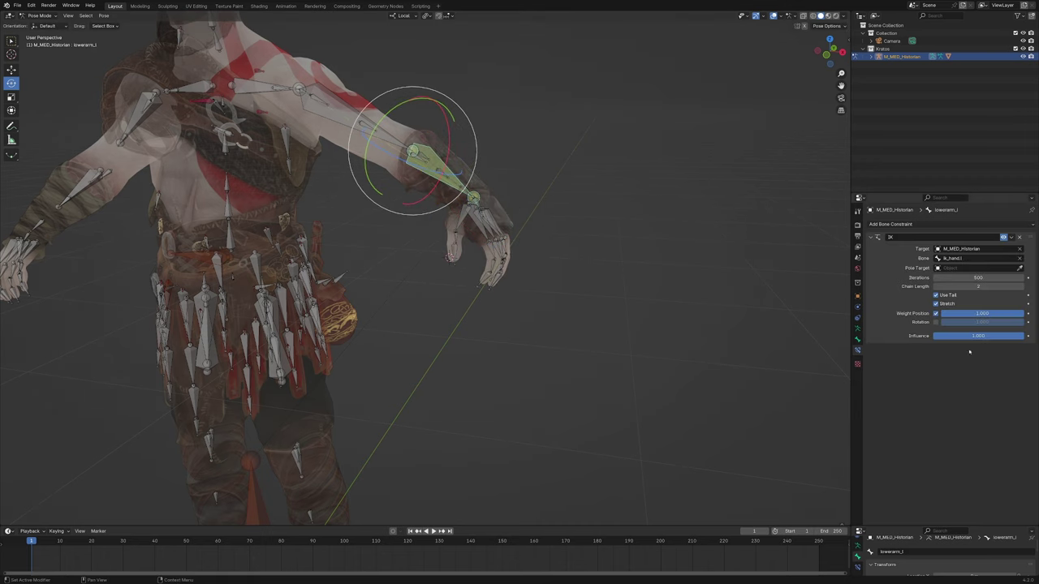
pyautogui.moveTo(978, 335); pyautogui.dragTo(942, 335)
pyautogui.moveTo(933, 336)
pyautogui.mouseDown()
pyautogui.moveTo(1024, 336)
pyautogui.moveTo(934, 335)
pyautogui.mouseUp()
# Step: Test the left arm again by moving ik_hand.l to new positions and rotating it freely
pyautogui.press('g')
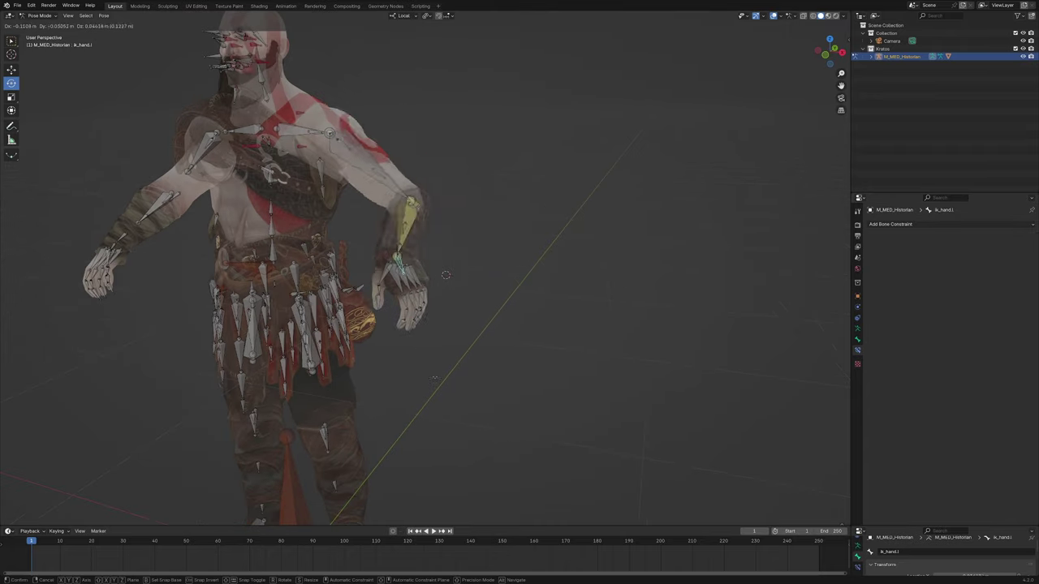
pyautogui.keyDown('alt'); pyautogui.moveTo(448, 341); pyautogui.dragTo(430, 348, button='middle'); pyautogui.keyUp('alt')
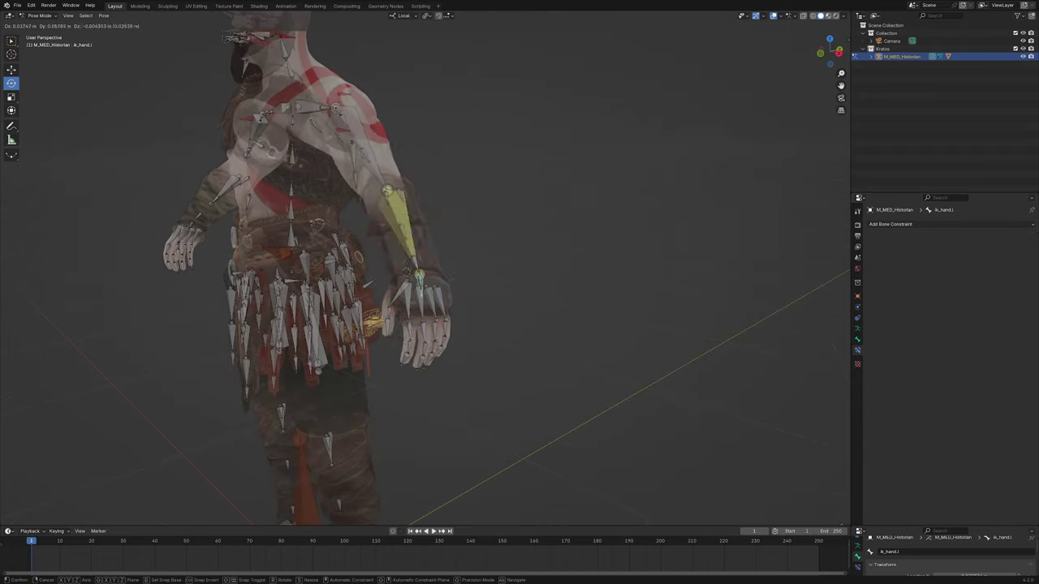
pyautogui.click(357, 144)
pyautogui.keyDown('shift'); pyautogui.moveTo(418, 177); pyautogui.dragTo(454, 281, button='middle'); pyautogui.keyUp('shift')
pyautogui.press('r')
pyautogui.press('r')
pyautogui.click(560, 264)
pyautogui.moveTo(560, 264); pyautogui.dragTo(575, 281, button='middle')
# Step: Clear the location and rotation of all pose bones
pyautogui.press('a')
pyautogui.hotkey('alt', 'g')
pyautogui.hotkey('alt', 'r')
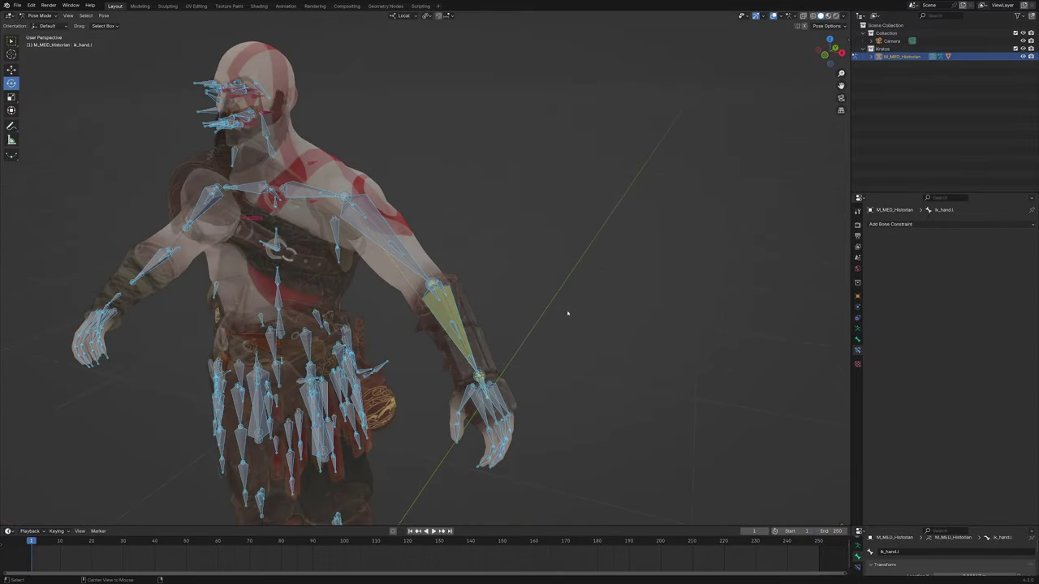
# Step: In Edit Mode, select the left upper-arm bone's tail at the elbow with the Move tool and set the transform orientation to Global
pyautogui.keyDown('shift'); pyautogui.moveTo(550, 403); pyautogui.dragTo(397, 256, button='middle'); pyautogui.keyUp('shift')
pyautogui.click(385, 272)
pyautogui.press('Tab')
pyautogui.click(364, 268)
pyautogui.scroll(-3, 365, 267)
pyautogui.click(11, 71)
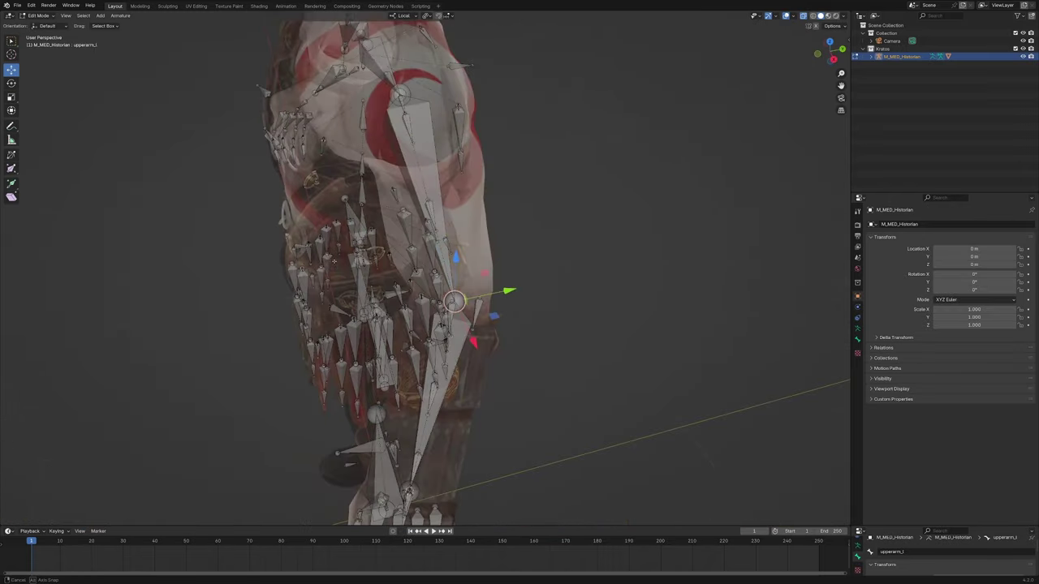
pyautogui.click(399, 16)
pyautogui.click(403, 40)
# Step: Extrude a new bone from the left elbow joint about 0.12 m backward along the global Y axis
pyautogui.moveTo(503, 292); pyautogui.dragTo(522, 302, button='middle')
pyautogui.hotkey('shift', 'd')
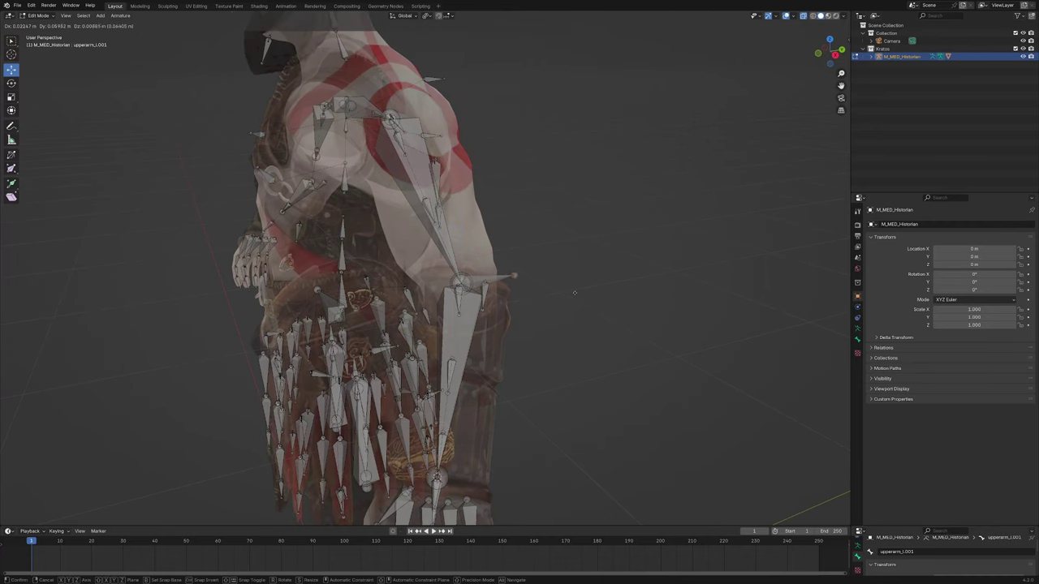
pyautogui.press('y')
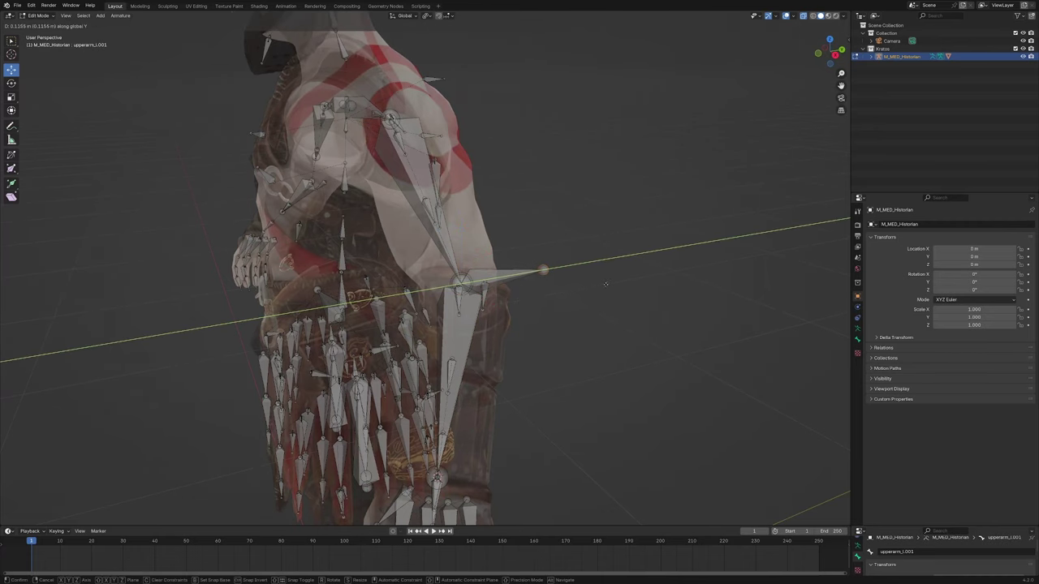
pyautogui.click(613, 282)
pyautogui.scroll(-6, 613, 282)
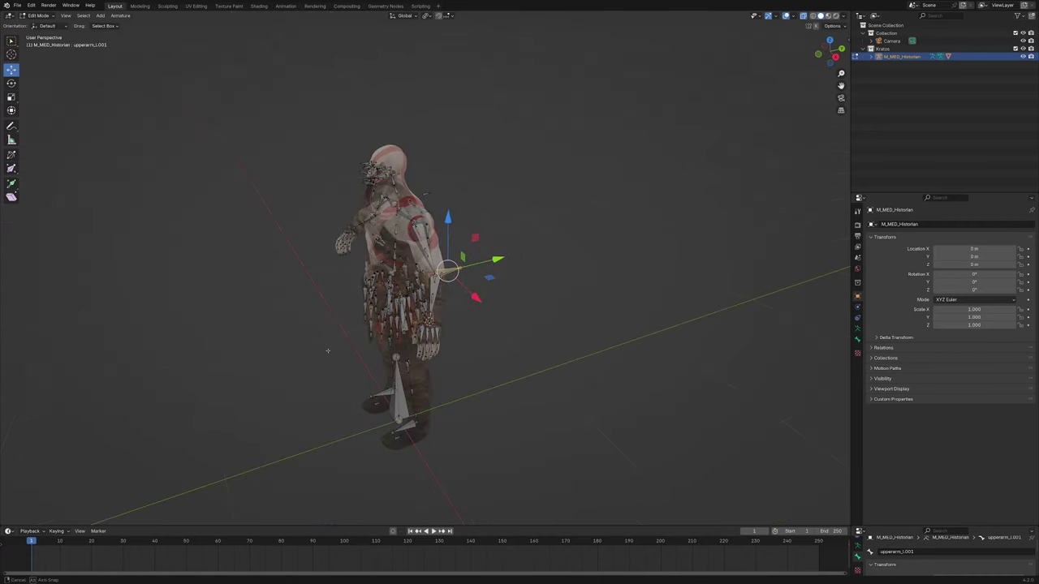
# Step: Parent the extruded left elbow bone to the root bone, keeping its offset, and move it backward along global Y to about 0.56 m
pyautogui.moveTo(327, 350); pyautogui.dragTo(341, 383, button='middle')
pyautogui.click(384, 401)
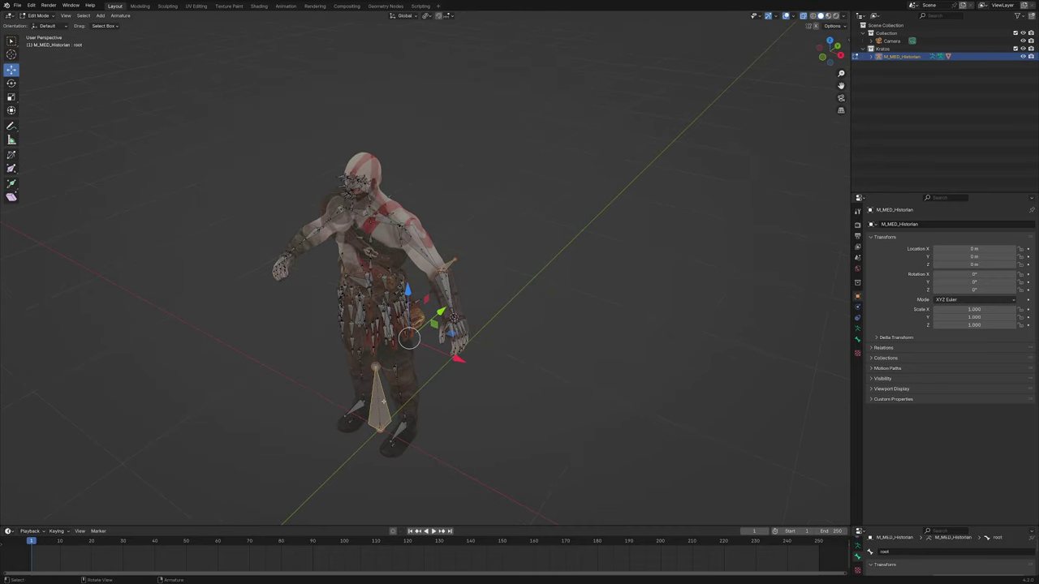
pyautogui.hotkey('ctrl', 'p')
pyautogui.click(353, 402)
pyautogui.moveTo(624, 239); pyautogui.dragTo(621, 239)
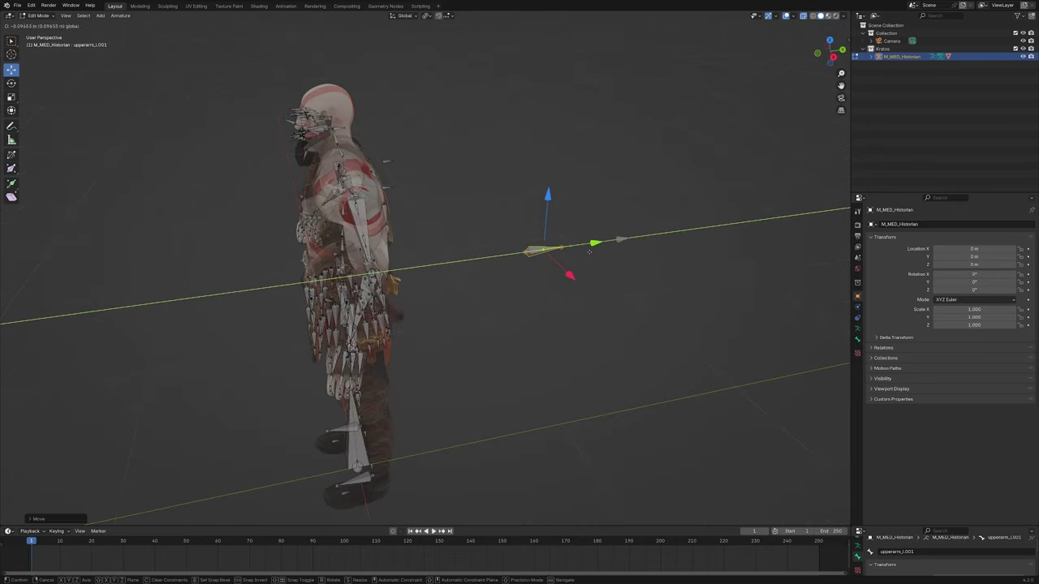
pyautogui.moveTo(722, 213); pyautogui.dragTo(751, 210, button='middle')
# Step: Set the detached elbow bone's roll to 0° and rename it pole_arm.l
pyautogui.press('n')
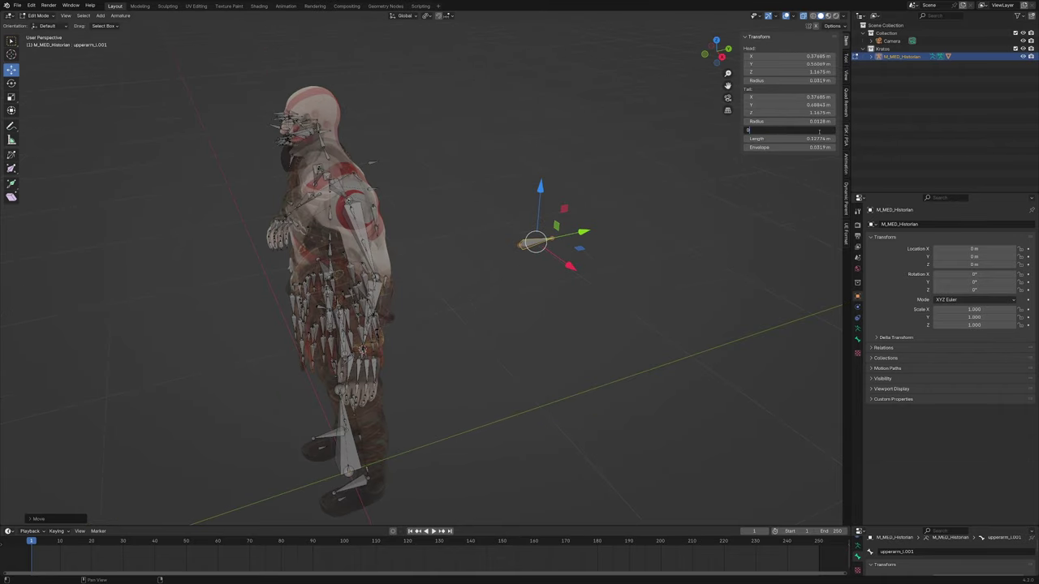
pyautogui.press('Return')
pyautogui.scroll(3, 560, 221)
pyautogui.moveTo(553, 219); pyautogui.dragTo(588, 220, button='middle')
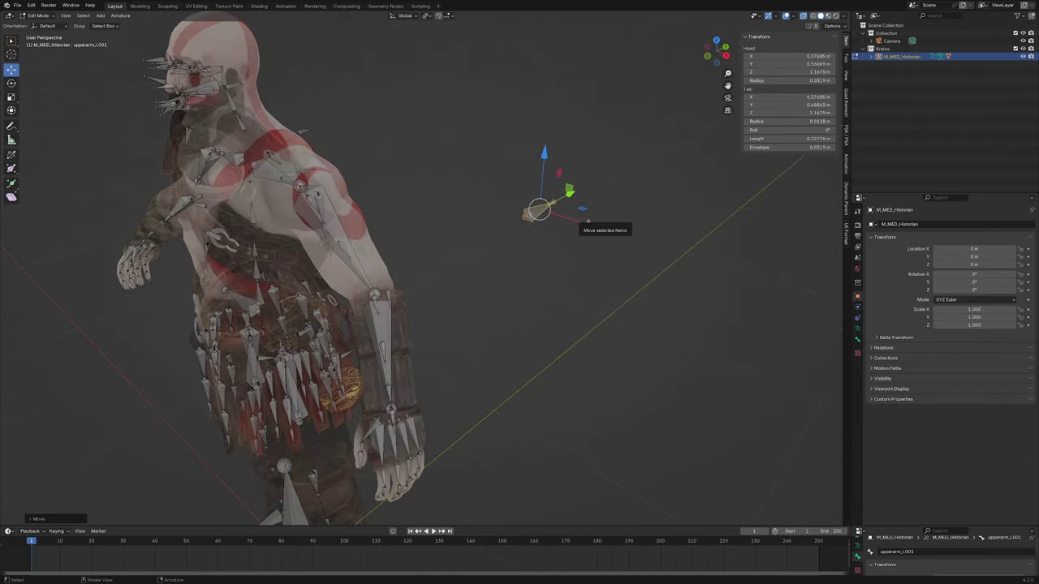
pyautogui.press('F2')
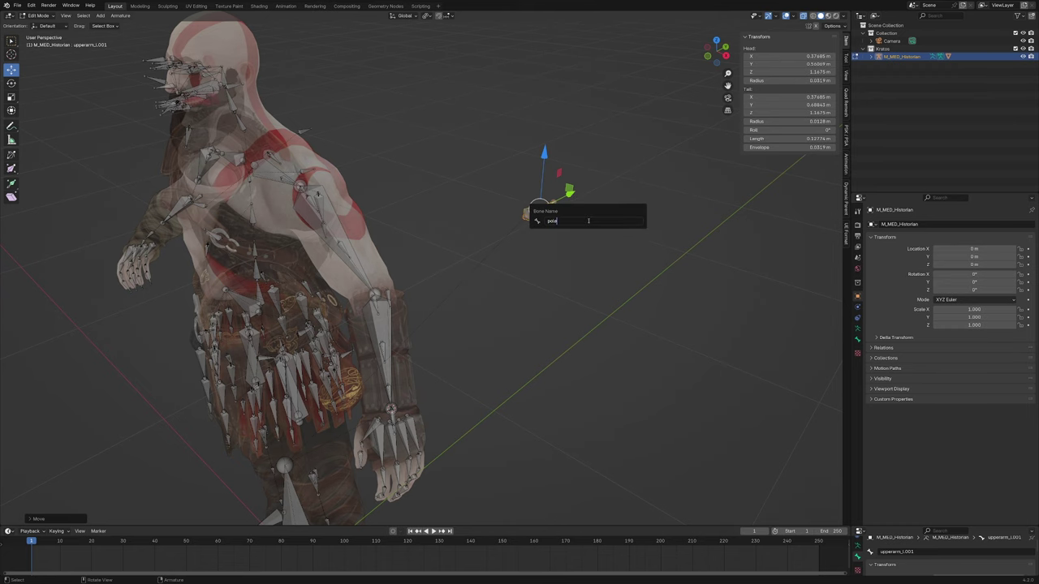
pyautogui.press('Return')
# Step: In Pose Mode, set the lowerarm_l IK constraint's pole target to the M_MED_Historian armature and its bone pole_arm.l
pyautogui.moveTo(588, 220); pyautogui.dragTo(718, 439, button='middle')
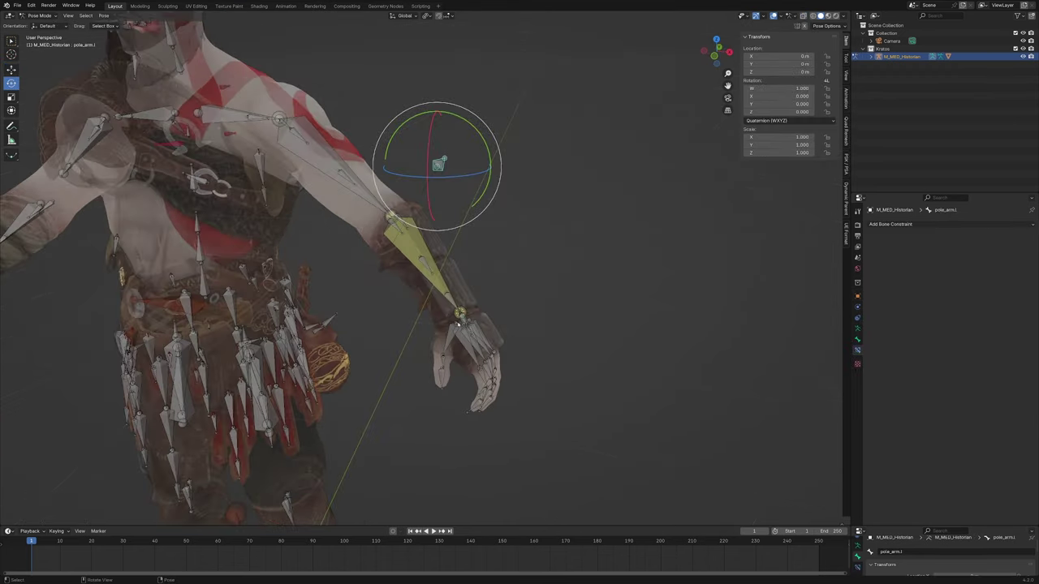
pyautogui.click(445, 285)
pyautogui.scroll(3, 576, 339)
pyautogui.moveTo(575, 320); pyautogui.dragTo(574, 314, button='middle')
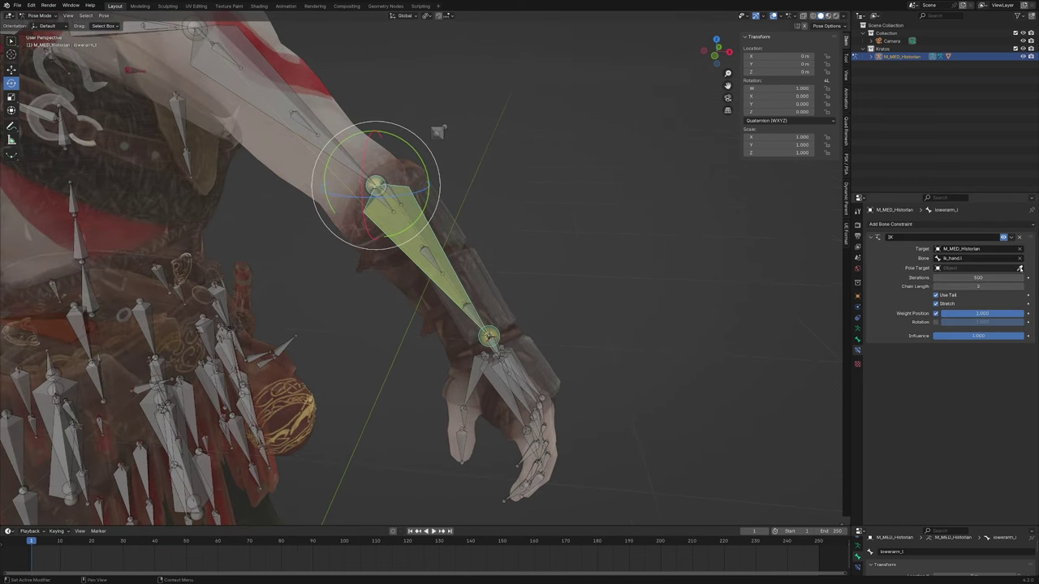
pyautogui.click(493, 351)
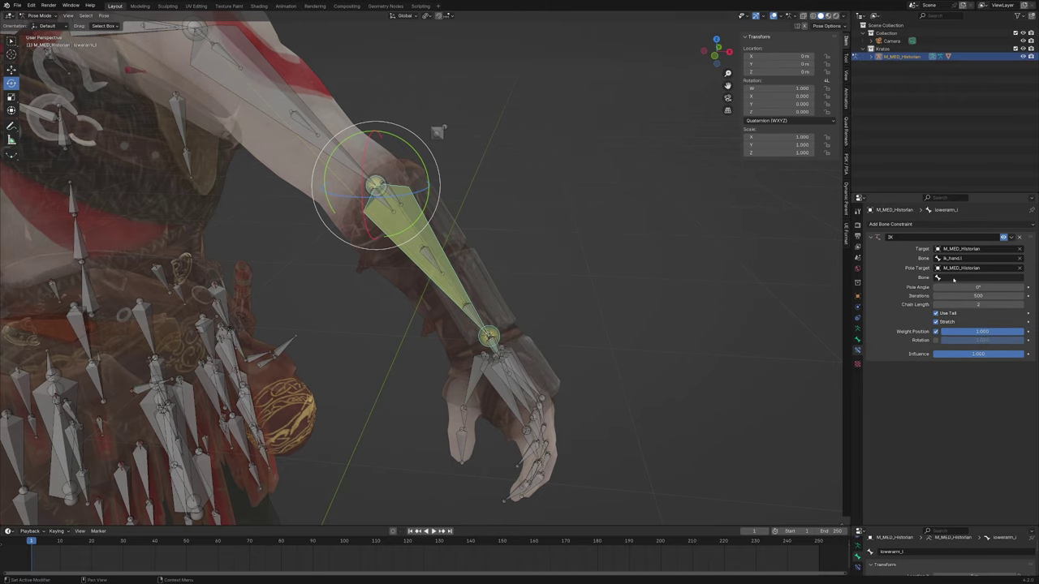
pyautogui.click(953, 278)
# Step: Adjust the pole angle of the lowerarm_l IK constraint so the left arm lines up with its original pose
pyautogui.scroll(-3, 681, 277)
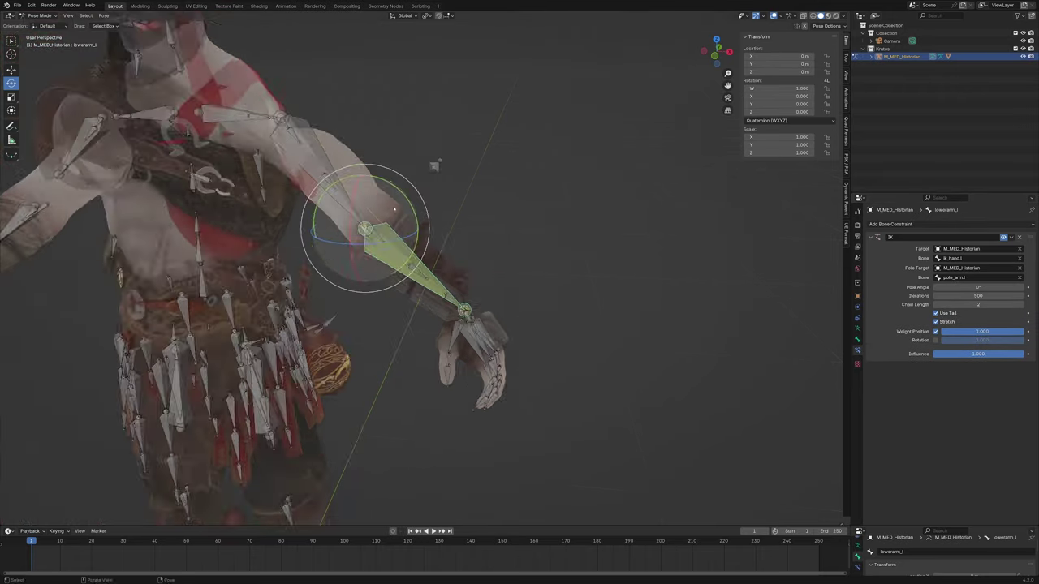
pyautogui.moveTo(390, 195); pyautogui.dragTo(422, 203, button='middle')
pyautogui.scroll(2, 440, 244)
pyautogui.scroll(-1, 406, 202)
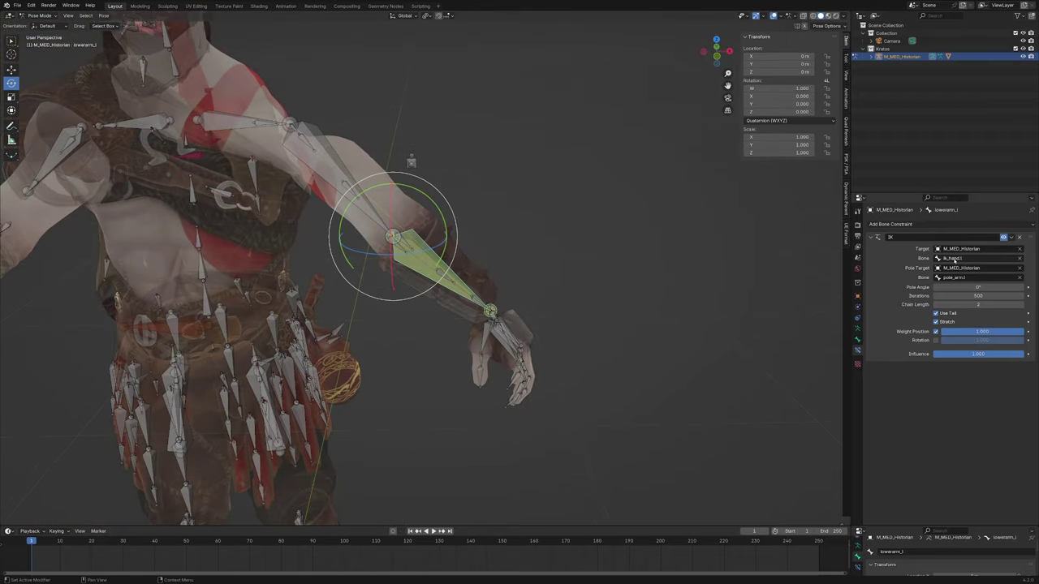
pyautogui.moveTo(966, 287); pyautogui.dragTo(1023, 287)
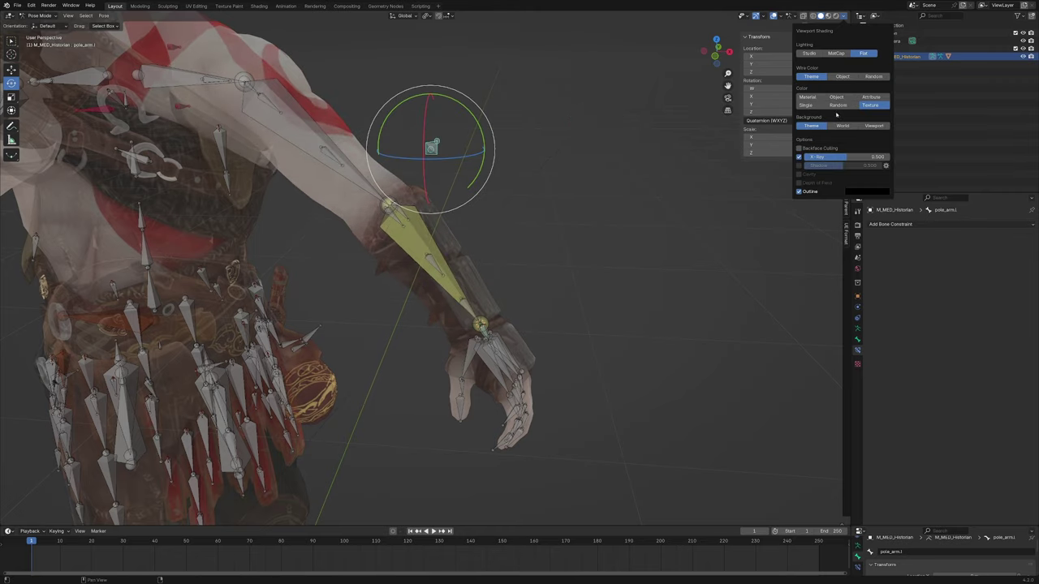
# Step: Turn off X-Ray shading and test the left arm by moving ik_hand.l freely, cancelling the move
pyautogui.click(798, 157)
pyautogui.scroll(-4, 438, 207)
pyautogui.keyDown('shift'); pyautogui.moveTo(358, 180); pyautogui.dragTo(427, 165, button='middle'); pyautogui.keyUp('shift')
pyautogui.press('g')
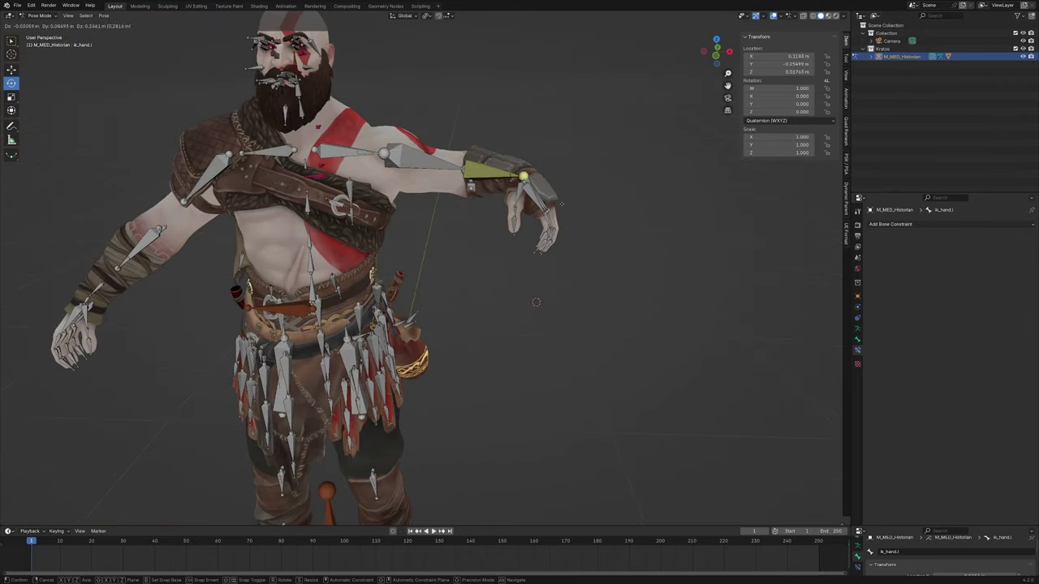
pyautogui.scroll(-3, 535, 302)
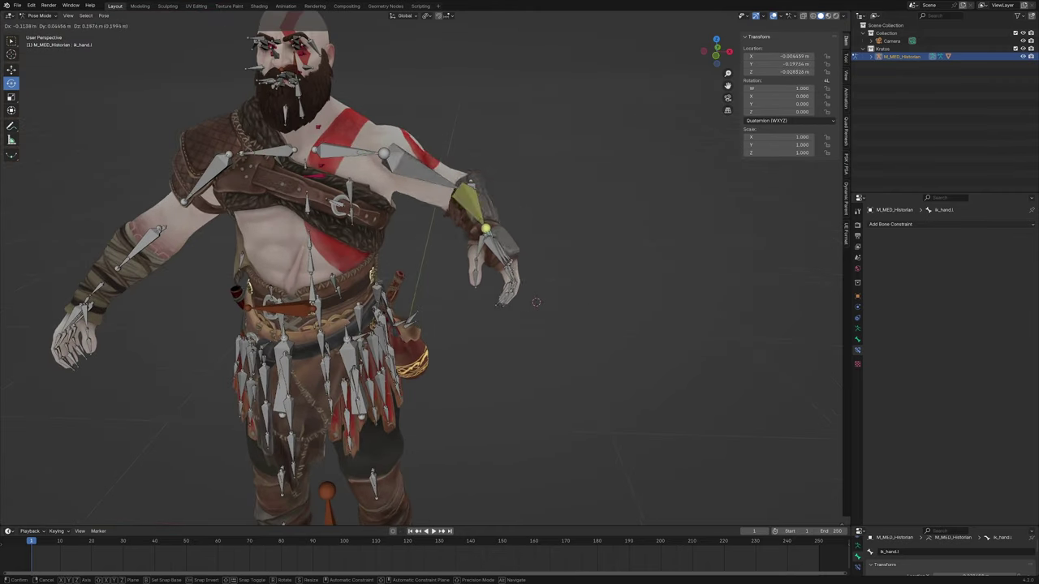
pyautogui.press('Escape')
# Step: In Edit Mode, select the left arm bones together with the elbow pole bone and symmetrize them to the right side
pyautogui.scroll(3, 519, 325)
pyautogui.moveTo(519, 325); pyautogui.dragTo(463, 279, button='middle')
pyautogui.press('Tab')
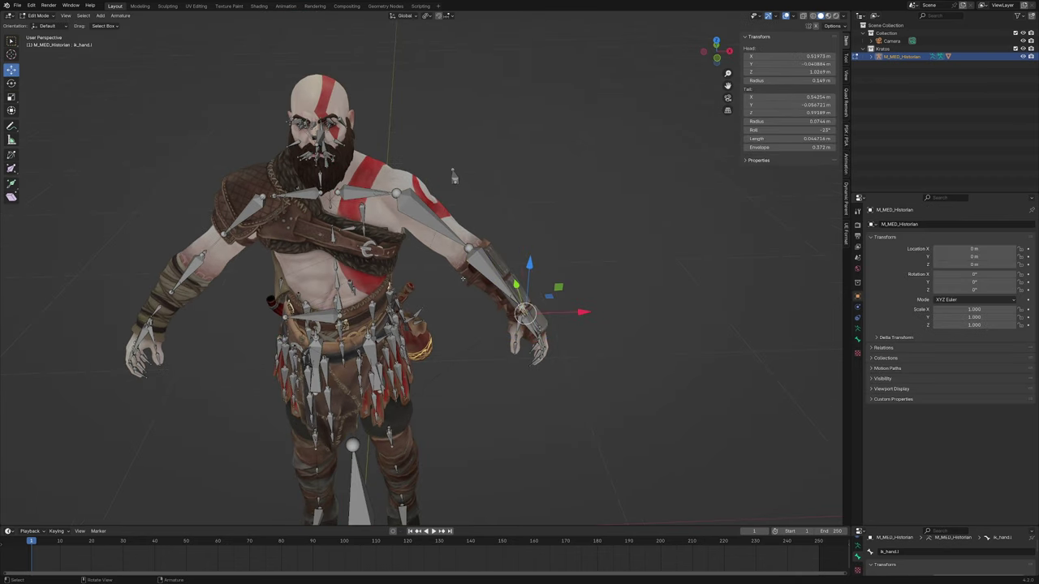
pyautogui.click(429, 225)
pyautogui.keyDown('ctrl'); pyautogui.moveTo(434, 195); pyautogui.dragTo(495, 231, button='right'); pyautogui.keyUp('ctrl')
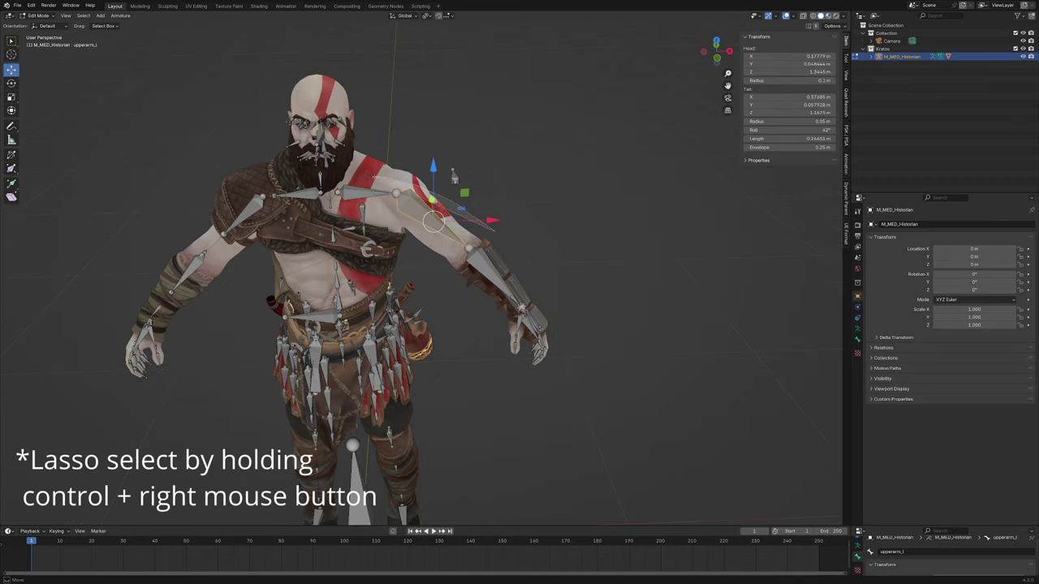
pyautogui.moveTo(454, 177)
pyautogui.keyDown('ctrl'); pyautogui.mouseDown(button='right')
pyautogui.moveTo(499, 357)
pyautogui.moveTo(531, 248)
pyautogui.moveTo(452, 174)
pyautogui.mouseUp(button='right'); pyautogui.keyUp('ctrl')
pyautogui.moveTo(452, 173)
pyautogui.mouseDown(button='middle')
pyautogui.moveTo(524, 327)
pyautogui.moveTo(442, 256)
pyautogui.moveTo(467, 161)
pyautogui.mouseUp(button='middle')
pyautogui.rightClick(442, 256)
pyautogui.click(441, 256)
pyautogui.moveTo(468, 280); pyautogui.dragTo(483, 283, button='middle')
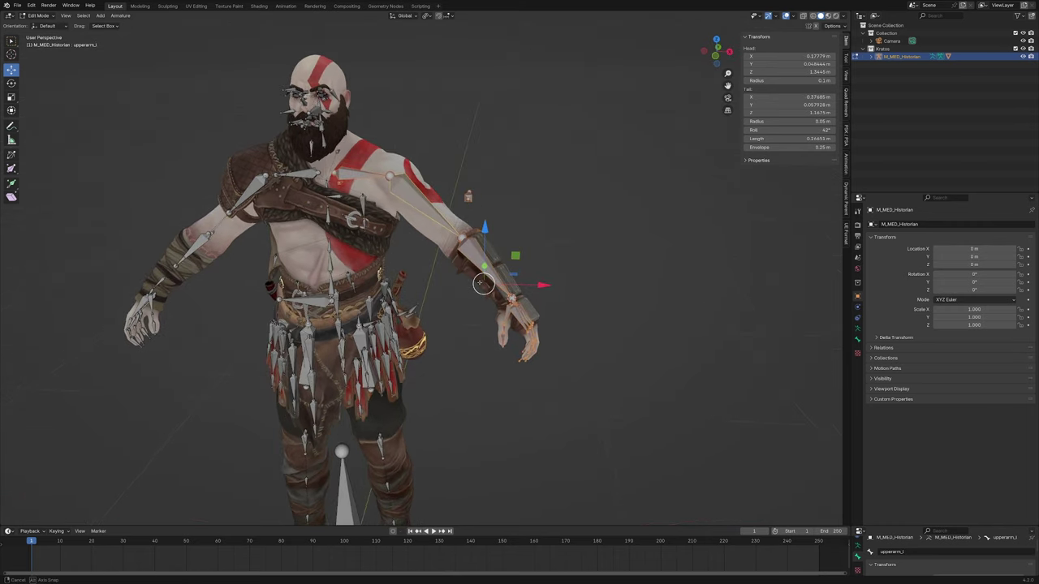
pyautogui.rightClick(511, 245)
pyautogui.click(511, 244)
# Step: In Pose Mode, select ik_hand.r and test the mirrored right arm by moving it
pyautogui.moveTo(510, 244); pyautogui.dragTo(398, 280, button='middle')
pyautogui.hotkey('ctrl', 'Tab')
pyautogui.scroll(2, 365, 304)
pyautogui.keyDown('shift'); pyautogui.moveTo(344, 312); pyautogui.dragTo(437, 315, button='middle'); pyautogui.keyUp('shift')
pyautogui.click(427, 325)
pyautogui.scroll(4, 402, 320)
pyautogui.click(434, 308)
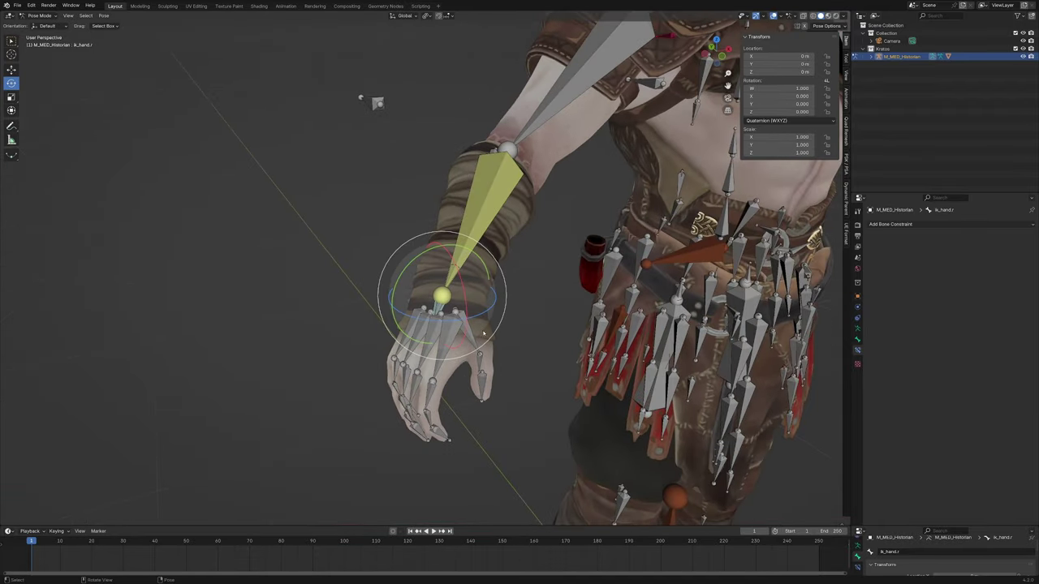
pyautogui.scroll(-5, 484, 333)
pyautogui.press('g')
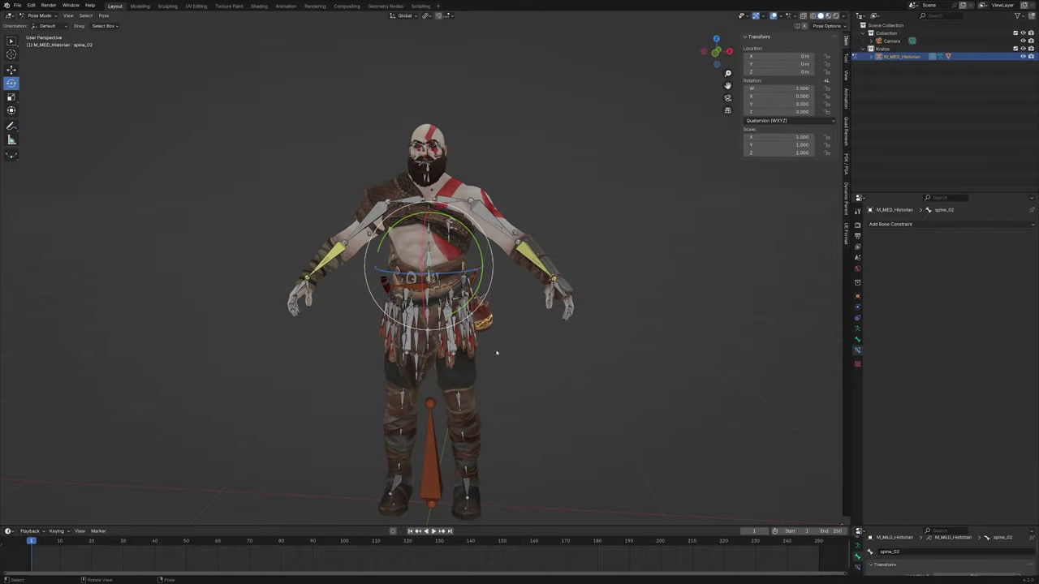
# Step: Lasso-select all the skirt bones hanging around the character's waist
pyautogui.moveTo(496, 352); pyautogui.dragTo(541, 220, button='middle')
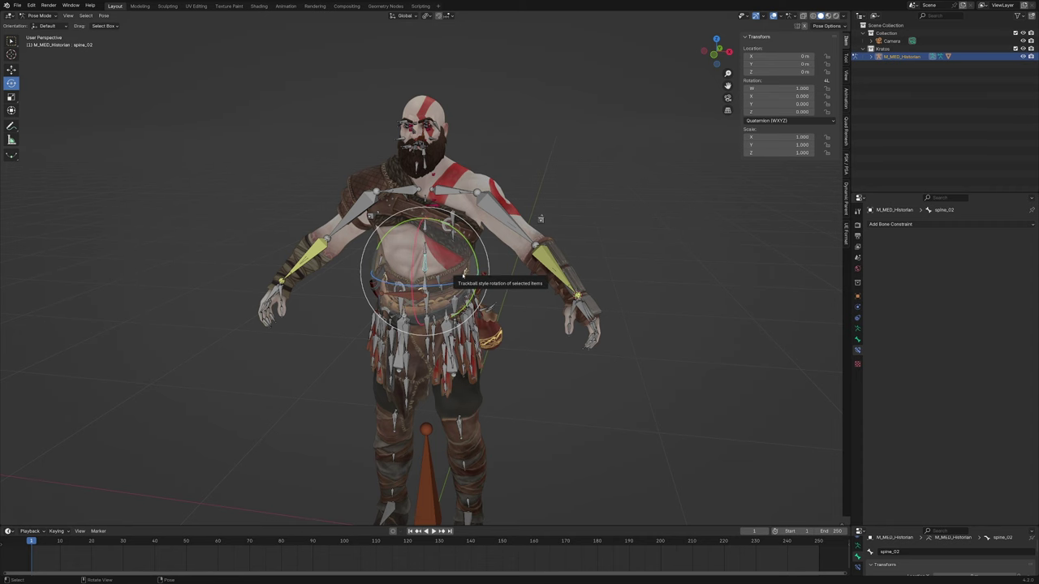
pyautogui.scroll(3, 465, 281)
pyautogui.keyDown('shift'); pyautogui.moveTo(470, 389); pyautogui.dragTo(453, 231, button='middle'); pyautogui.keyUp('shift')
pyautogui.scroll(3, 530, 297)
pyautogui.scroll(-3, 475, 326)
pyautogui.scroll(-3, 460, 184)
pyautogui.keyDown('shift'); pyautogui.moveTo(453, 231); pyautogui.dragTo(511, 294, button='middle'); pyautogui.keyUp('shift')
pyautogui.scroll(3, 621, 69)
pyautogui.click(511, 295)
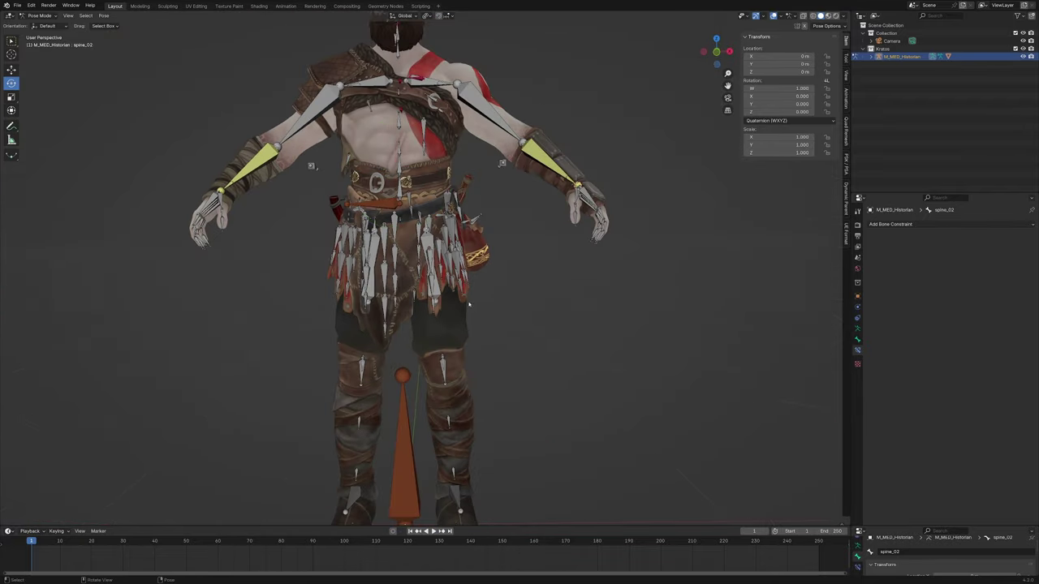
pyautogui.moveTo(479, 312)
pyautogui.keyDown('ctrl'); pyautogui.mouseDown(button='right')
pyautogui.moveTo(344, 328)
pyautogui.moveTo(297, 280)
pyautogui.moveTo(431, 204)
pyautogui.moveTo(506, 213)
pyautogui.moveTo(503, 314)
pyautogui.mouseUp(button='right'); pyautogui.keyUp('ctrl')
# Step: Remove the thigh_l and thigh_r bones from the skirt bone selection
pyautogui.scroll(8, 438, 243)
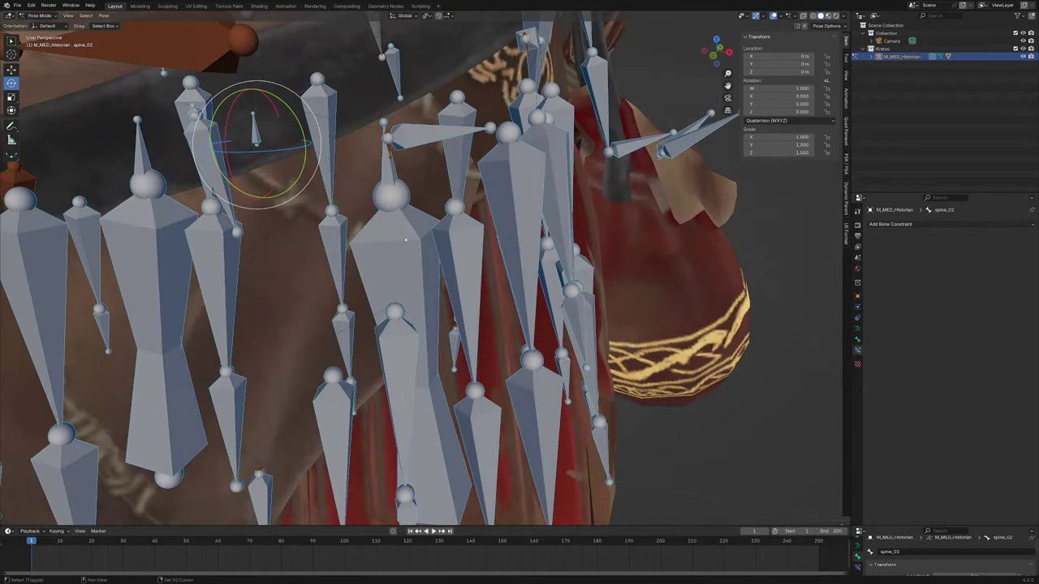
pyautogui.click(400, 235)
pyautogui.keyDown('shift'); pyautogui.click(369, 238); pyautogui.keyUp('shift')
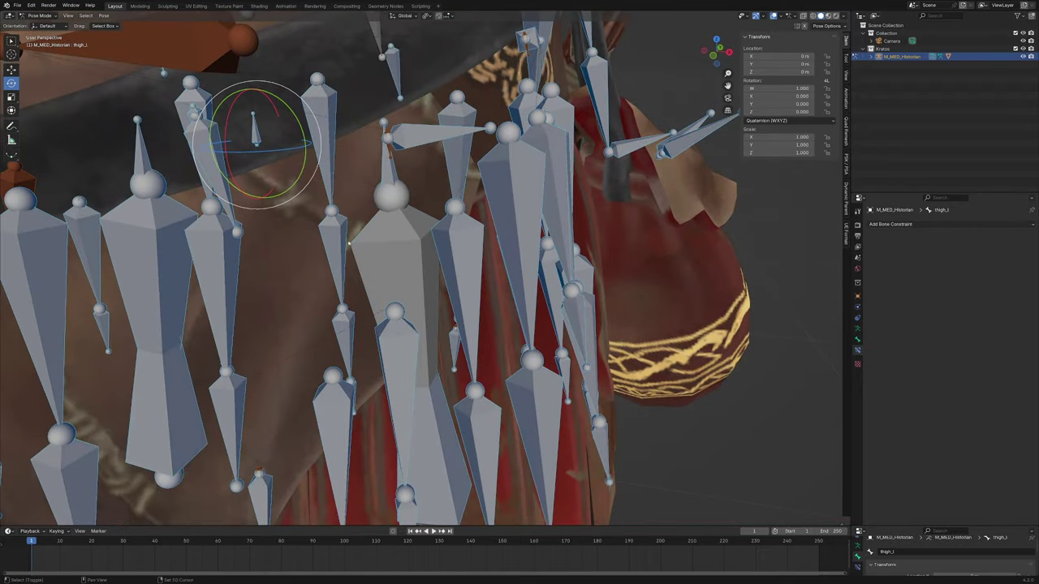
pyautogui.moveTo(370, 239); pyautogui.dragTo(435, 219, button='middle')
pyautogui.keyDown('shift'); pyautogui.click(437, 219); pyautogui.keyUp('shift')
pyautogui.keyDown('shift'); pyautogui.click(436, 219); pyautogui.keyUp('shift')
# Step: Move the selected bones to a new bone collection named Skirt and hide that collection
pyautogui.scroll(-8, 438, 220)
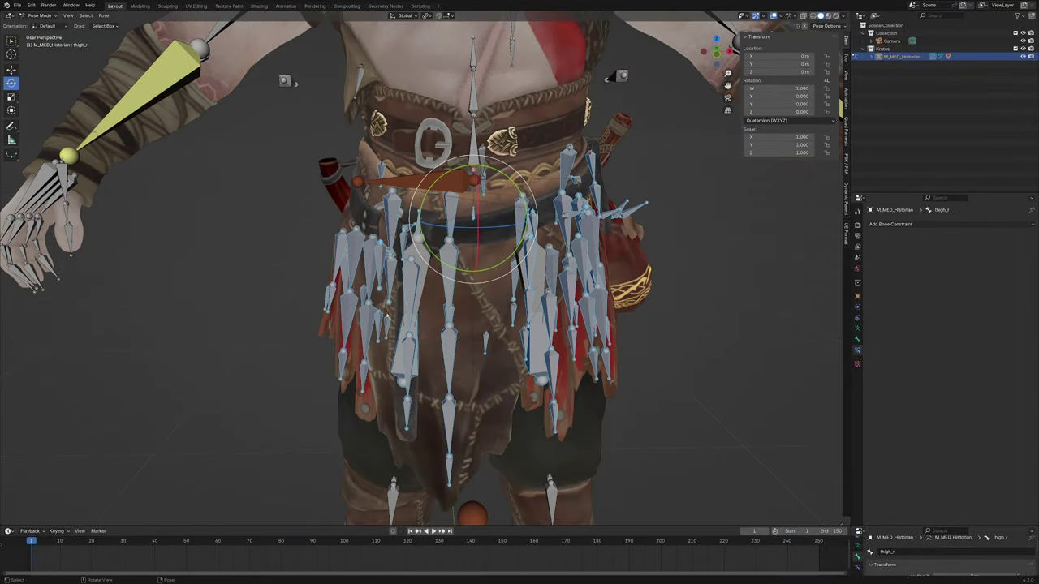
pyautogui.scroll(2, 370, 341)
pyautogui.scroll(-5, 369, 341)
pyautogui.moveTo(369, 341); pyautogui.dragTo(355, 346, button='middle')
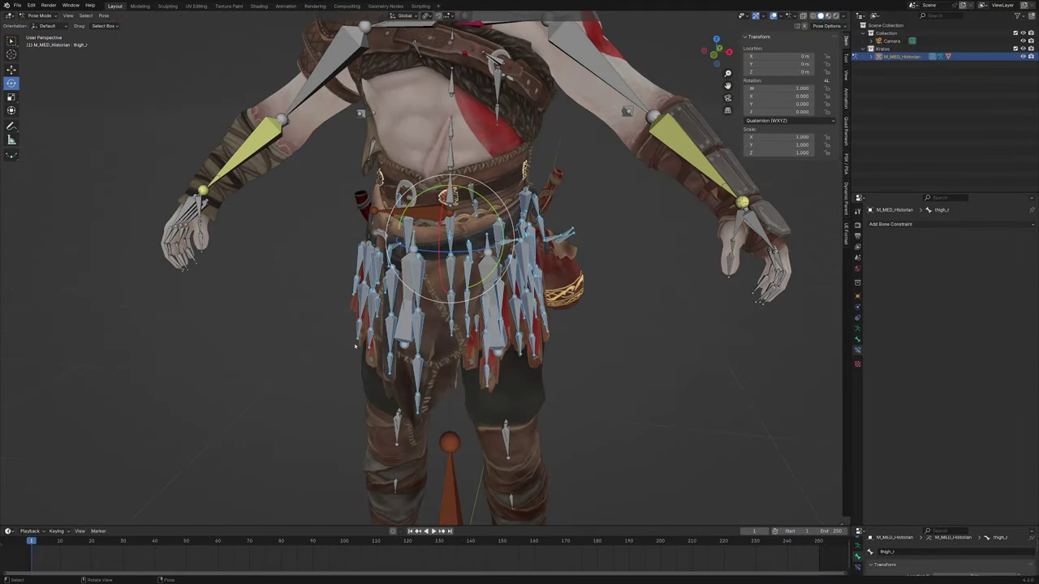
pyautogui.press('m')
pyautogui.click(354, 345)
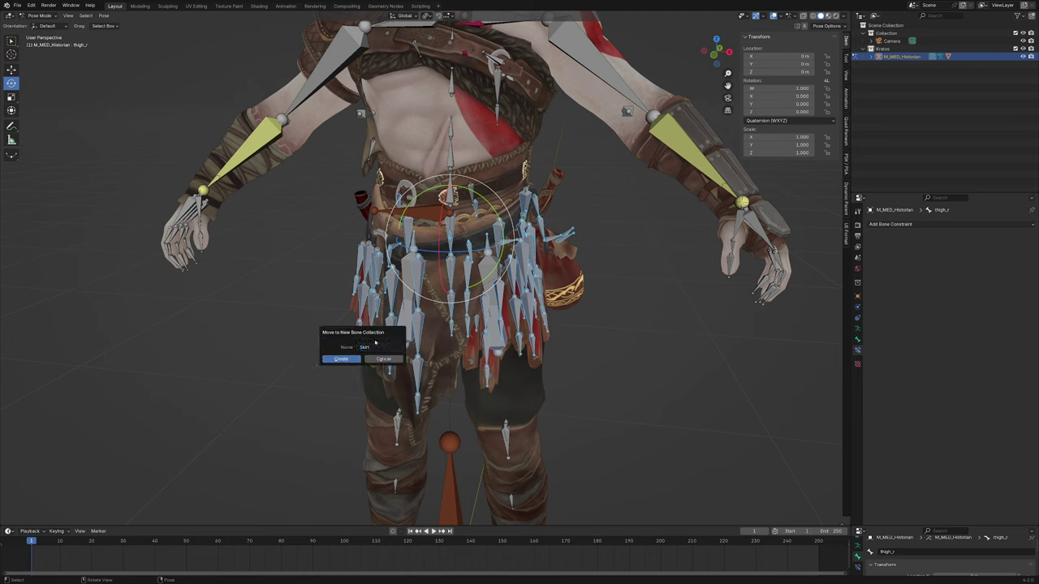
pyautogui.click(356, 360)
pyautogui.click(858, 329)
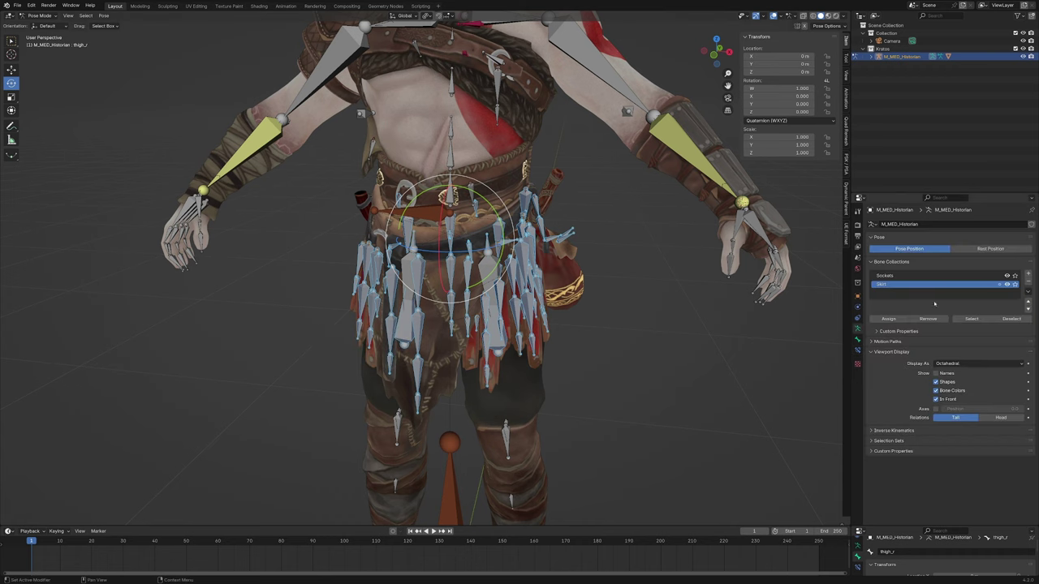
pyautogui.click(1007, 285)
pyautogui.scroll(-4, 508, 305)
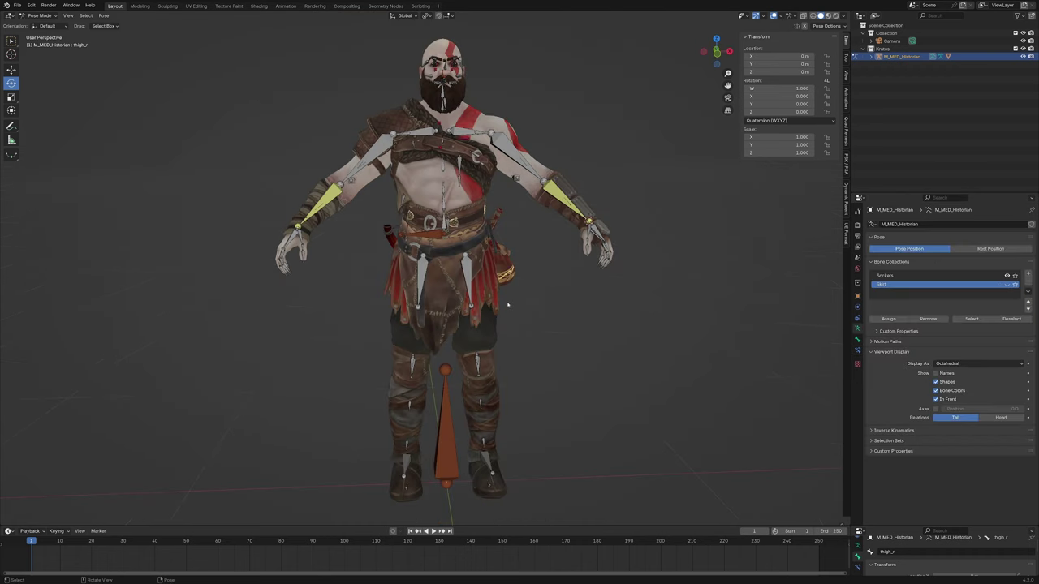
# Step: In Edit Mode, snap the left thigh bone's tail to the head of the left calf bone at the knee using the 3D cursor
pyautogui.click(470, 296)
pyautogui.moveTo(471, 295); pyautogui.dragTo(441, 278, button='middle')
pyautogui.scroll(1, 442, 277)
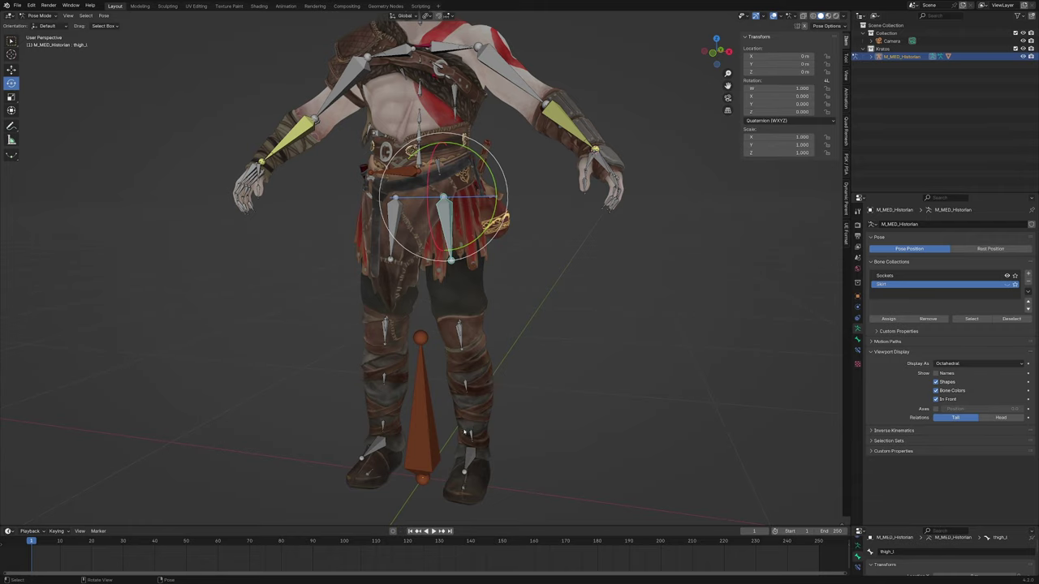
pyautogui.scroll(4, 463, 349)
pyautogui.press('Tab')
pyautogui.moveTo(491, 271); pyautogui.dragTo(430, 270, button='middle')
pyautogui.scroll(-2, 423, 284)
pyautogui.moveTo(425, 309); pyautogui.dragTo(477, 293, button='middle')
pyautogui.click(463, 274)
pyautogui.hotkey('shift', 's')
pyautogui.click(478, 340)
pyautogui.click(421, 194)
pyautogui.hotkey('shift', 's')
pyautogui.click(426, 95)
# Step: Snap the left calf bone's tail to the head of foot_l at the ankle using the 3D cursor
pyautogui.moveTo(427, 110); pyautogui.dragTo(430, 173, button='middle')
pyautogui.click(442, 325)
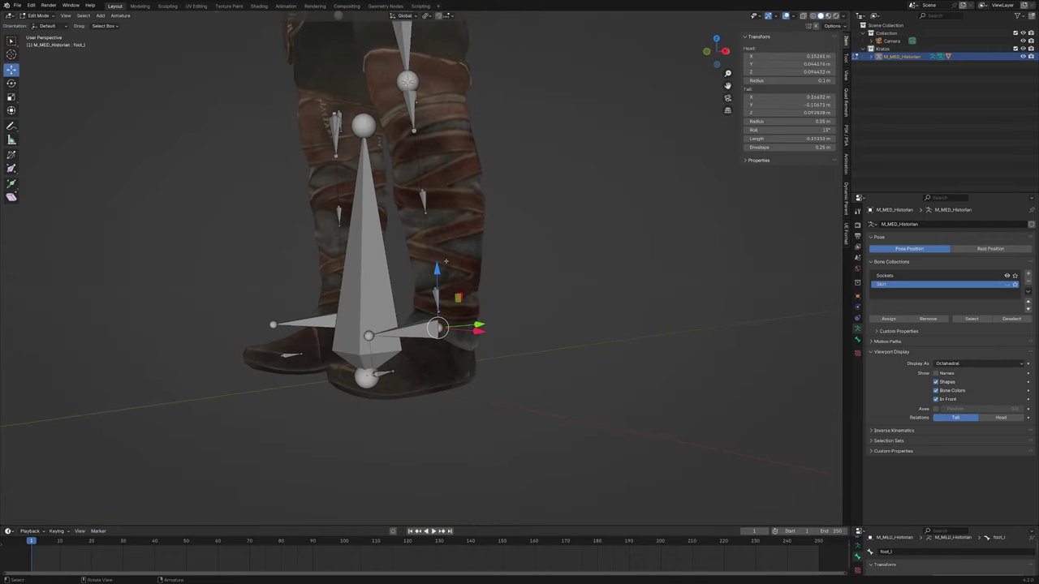
pyautogui.click(414, 132)
pyautogui.hotkey('shift', 's')
pyautogui.click(414, 73)
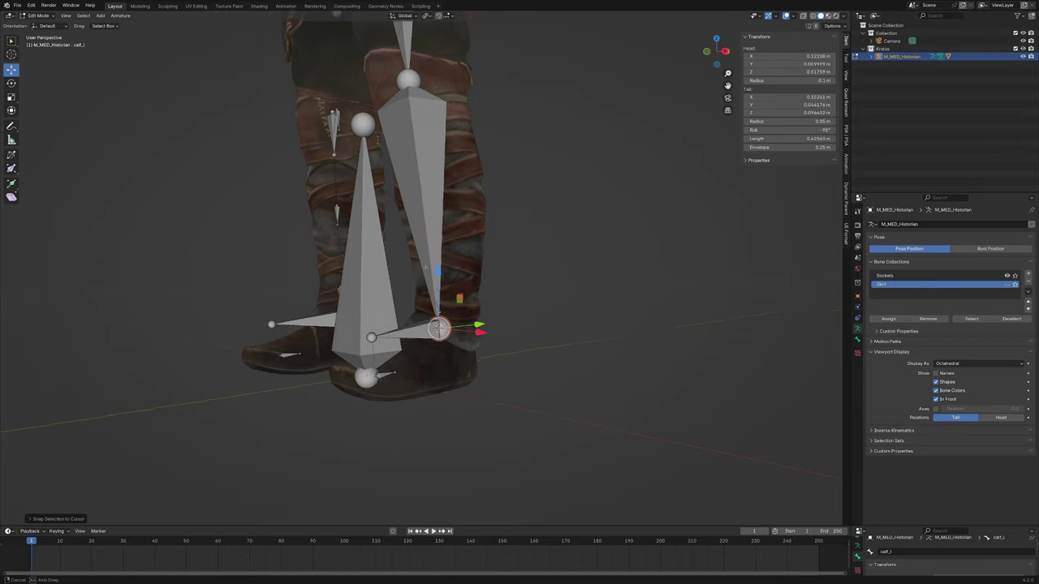
# Step: Duplicate the foot_l bone in place and scale the copy up to about 0.18 m long
pyautogui.moveTo(421, 253); pyautogui.dragTo(433, 293, button='middle')
pyautogui.scroll(1, 433, 294)
pyautogui.click(432, 293)
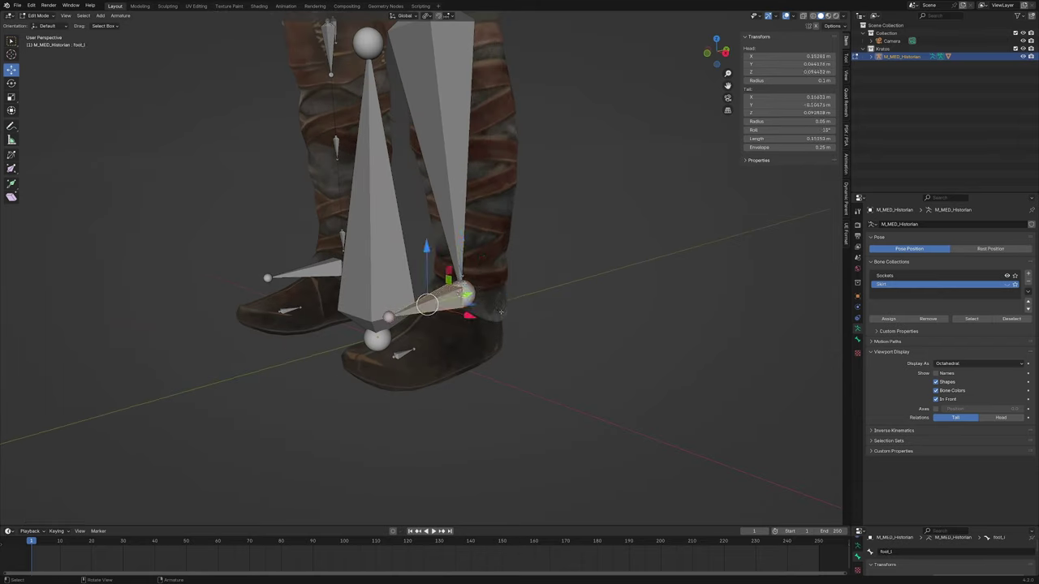
pyautogui.hotkey('shift', 'd')
pyautogui.press('s')
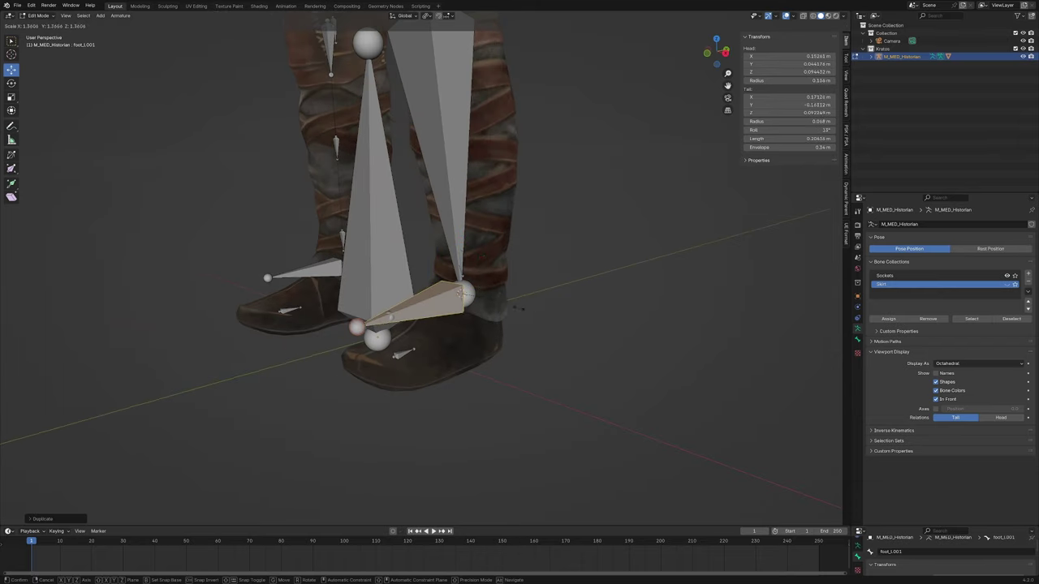
pyautogui.click(454, 320)
# Step: Enable X-Ray in the viewport shading and rename the enlarged left foot bone copy to ik_foot.l
pyautogui.click(843, 15)
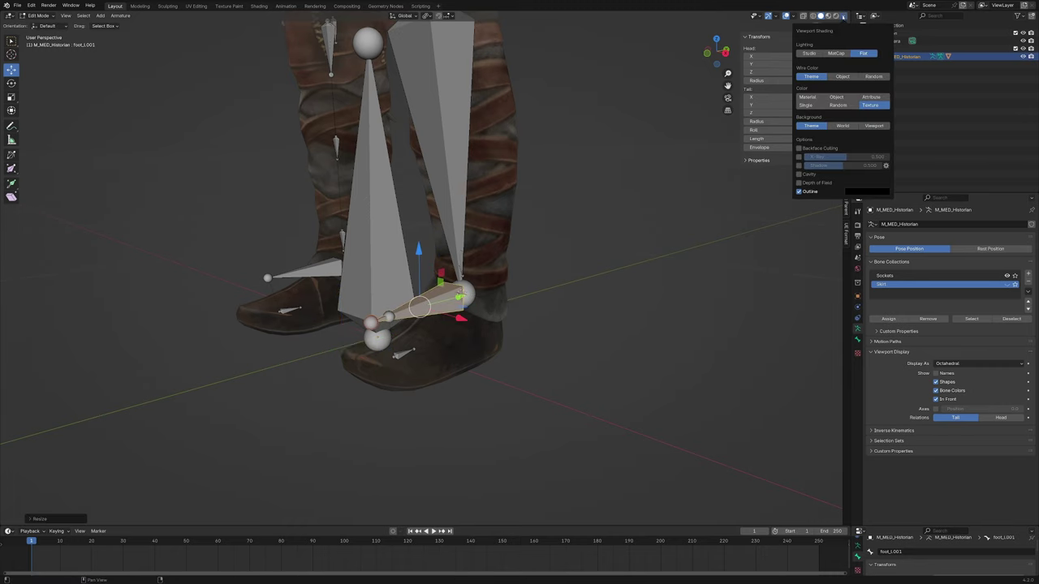
pyautogui.click(798, 159)
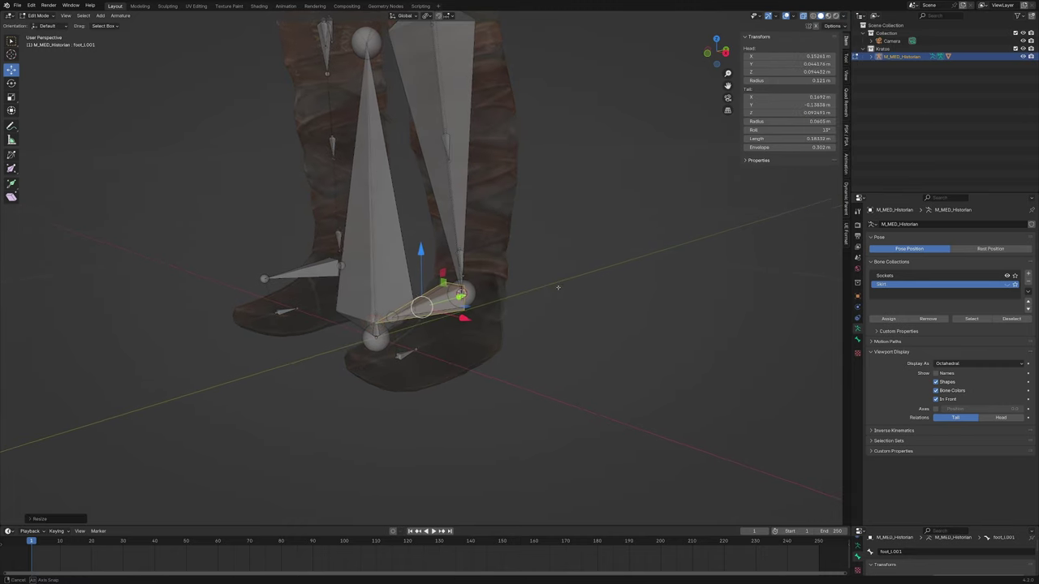
pyautogui.press('F2')
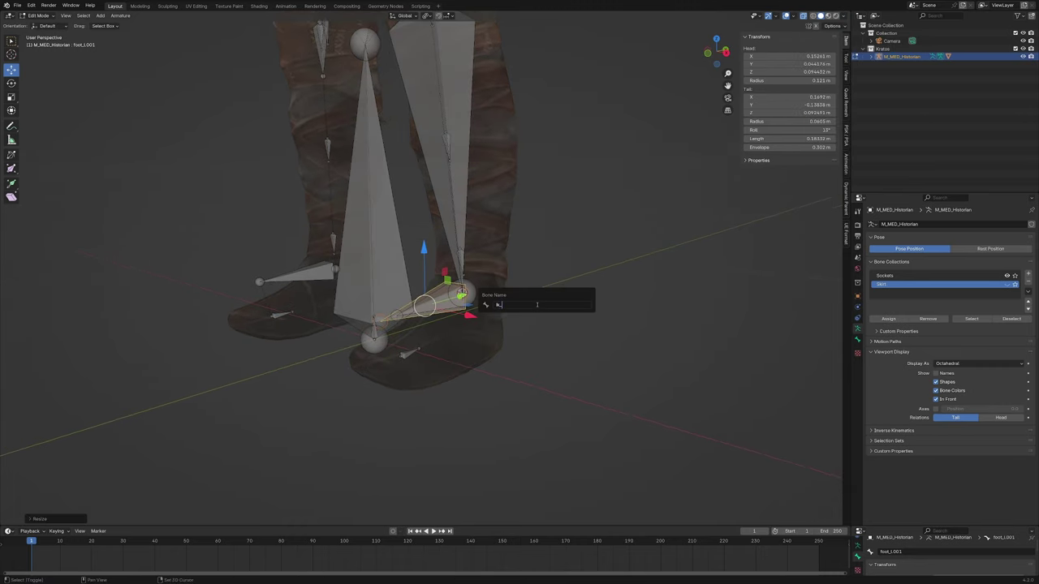
pyautogui.write('ik_foot.l')
pyautogui.press('Return')
# Step: In Pose Mode, add an IK constraint to the left calf bone targeting ik_foot.l and set its chain length to 2
pyautogui.scroll(-3, 536, 303)
pyautogui.keyDown('shift'); pyautogui.moveTo(511, 215); pyautogui.dragTo(503, 267, button='middle'); pyautogui.keyUp('shift')
pyautogui.press('Tab')
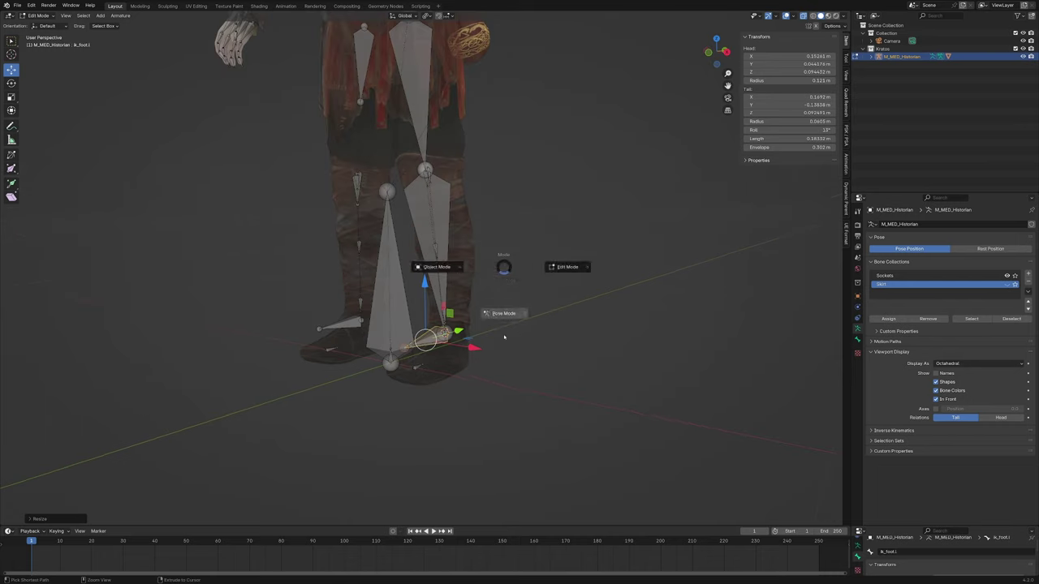
pyautogui.scroll(2, 442, 336)
pyautogui.moveTo(438, 336); pyautogui.dragTo(435, 328, button='middle')
pyautogui.click(451, 302)
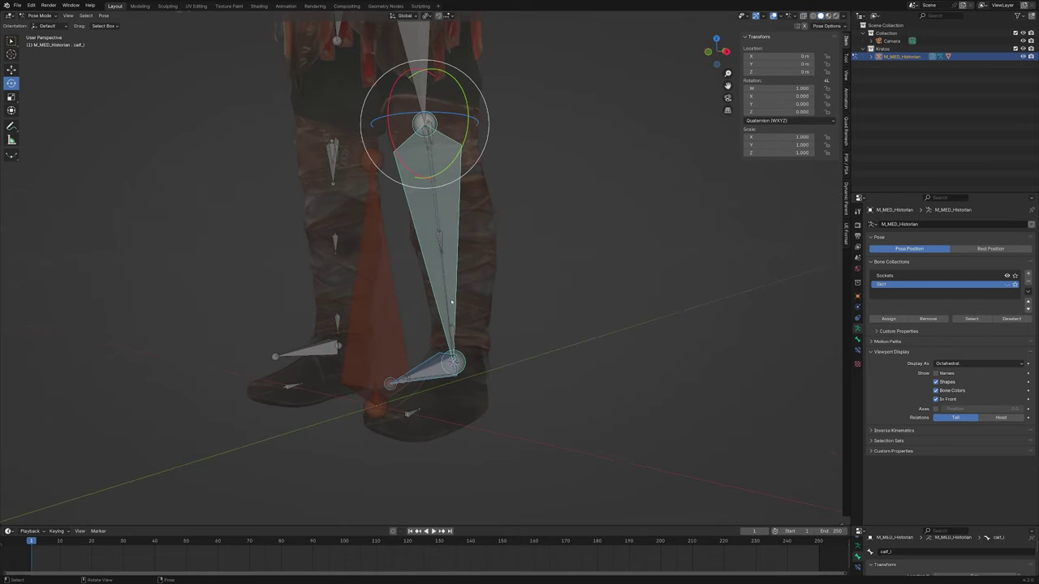
pyautogui.hotkey('shift', 'i')
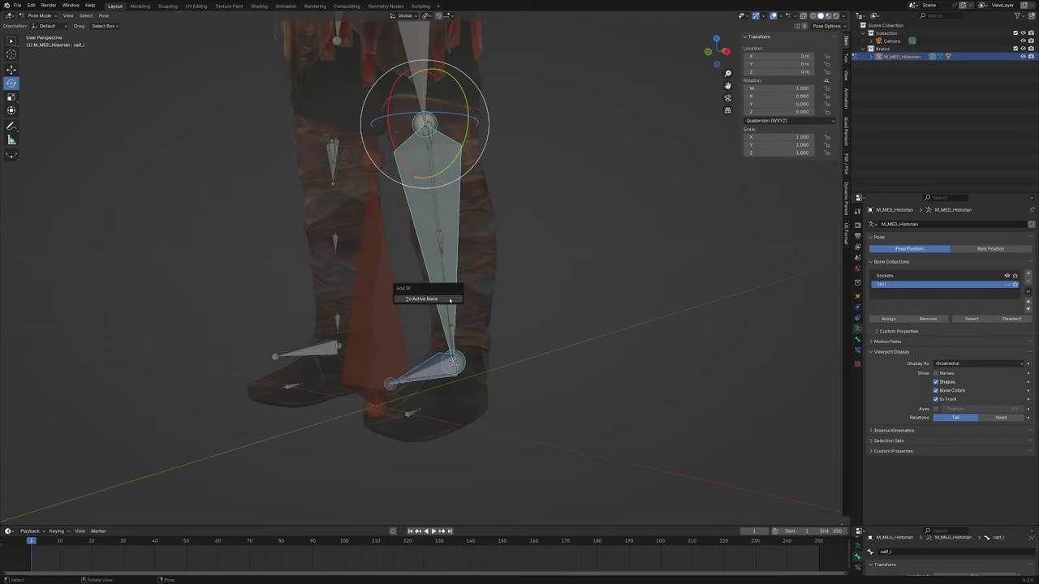
pyautogui.click(453, 307)
pyautogui.click(857, 351)
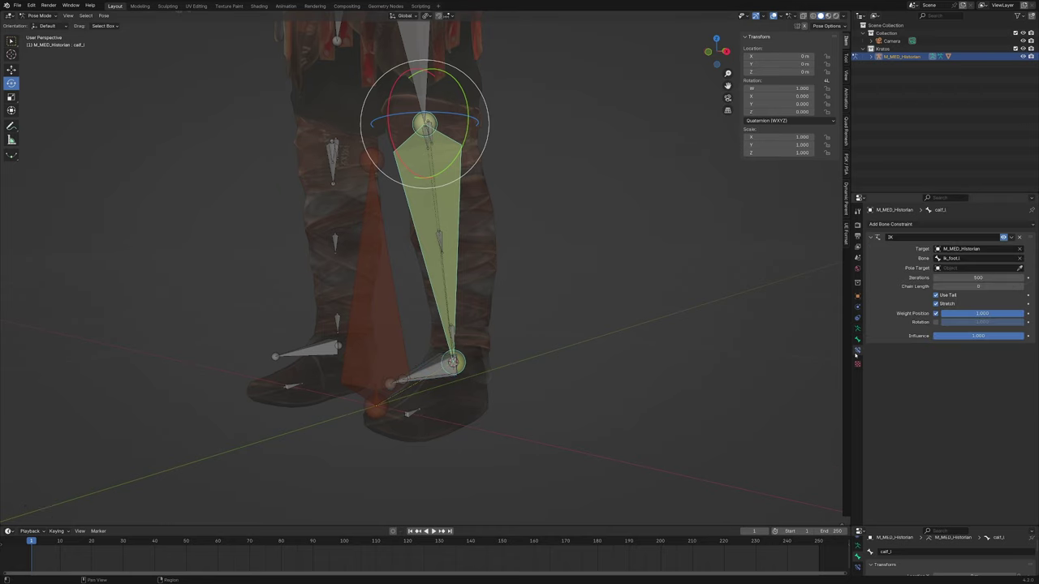
pyautogui.click(1022, 287)
pyautogui.click(1022, 288)
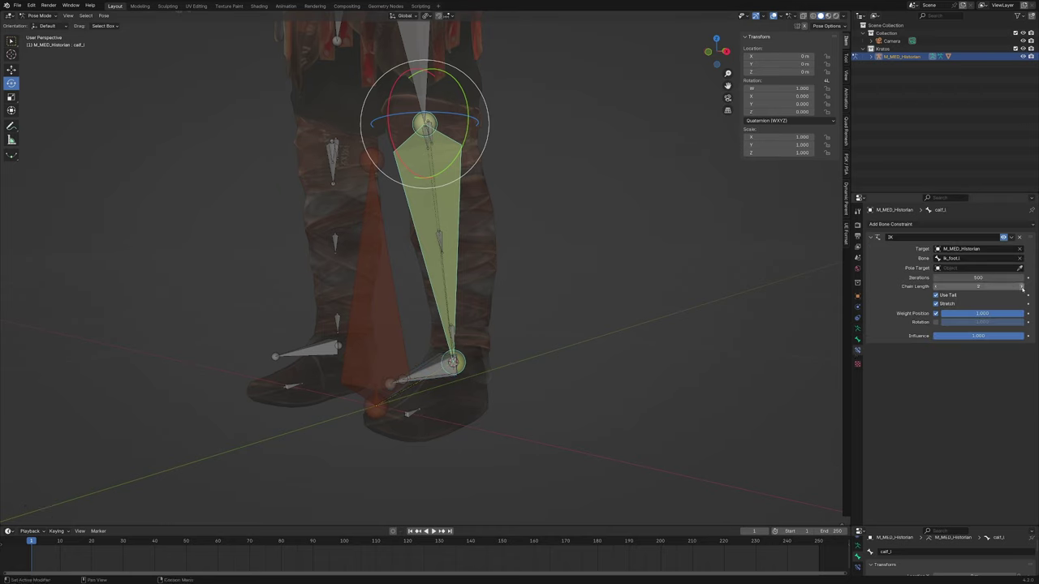
# Step: Try moving ik_foot.l to test how the left leg follows, and cancel the move
pyautogui.click(398, 381)
pyautogui.click(418, 376)
pyautogui.scroll(-3, 439, 382)
pyautogui.moveTo(439, 381); pyautogui.dragTo(435, 348, button='middle')
pyautogui.press('g')
pyautogui.rightClick(501, 412)
pyautogui.scroll(2, 501, 413)
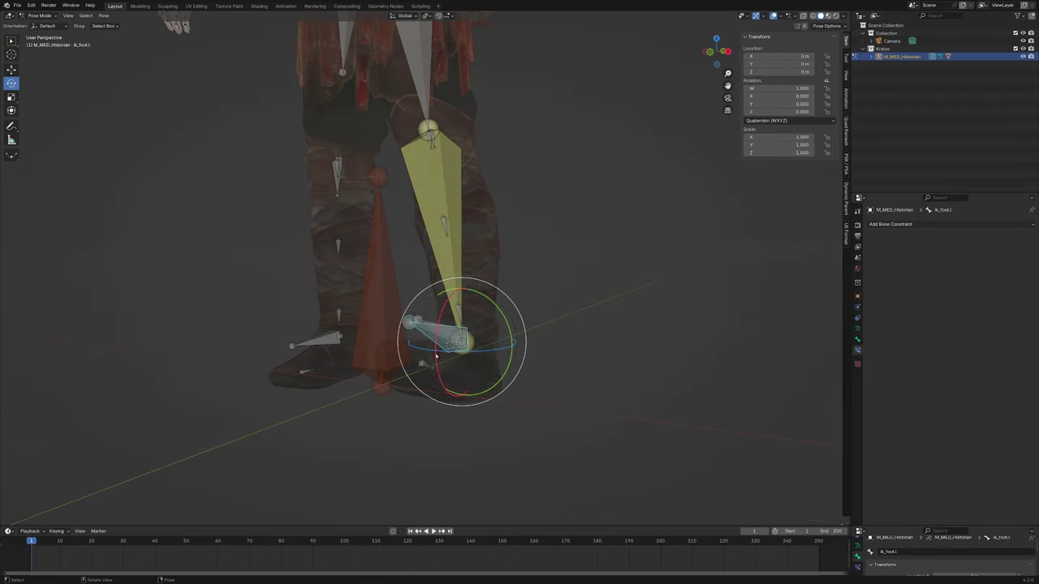
# Step: In Edit Mode, parent ik_foot.l to the root bone between the feet
pyautogui.press('Tab')
pyautogui.click(390, 293)
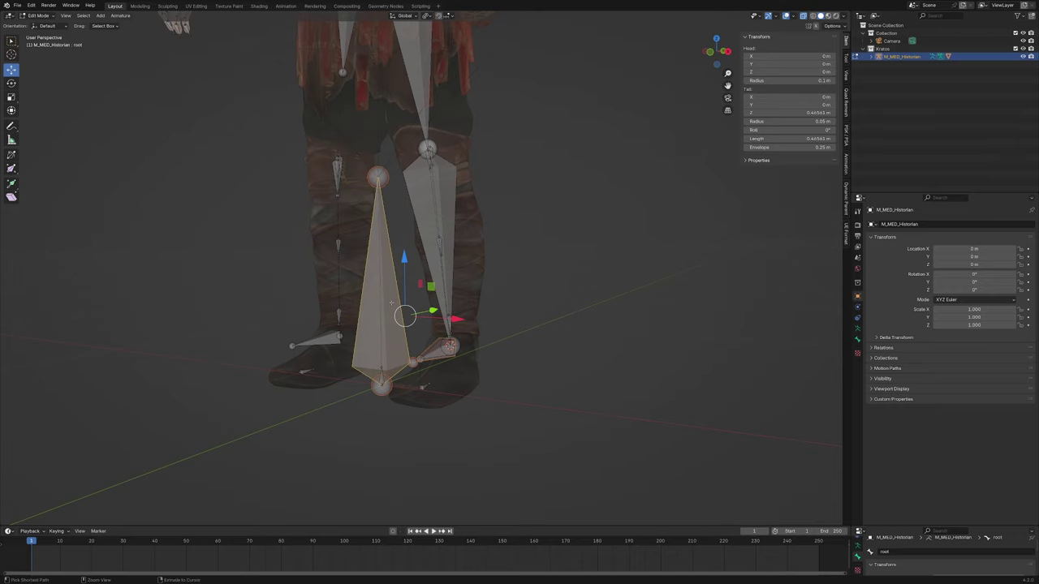
pyautogui.hotkey('ctrl', 'p')
pyautogui.click(391, 304)
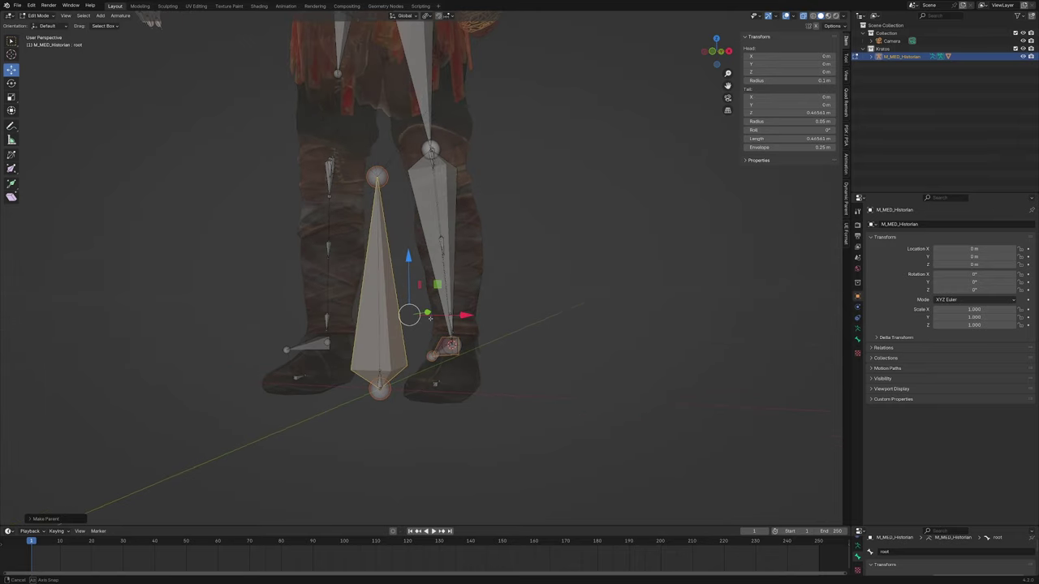
# Step: In Pose Mode, test the root-parented ik_foot.l by lifting and shifting the left foot, cancelling each move
pyautogui.press('Tab')
pyautogui.press('g')
pyautogui.rightClick(462, 336)
pyautogui.click(452, 350)
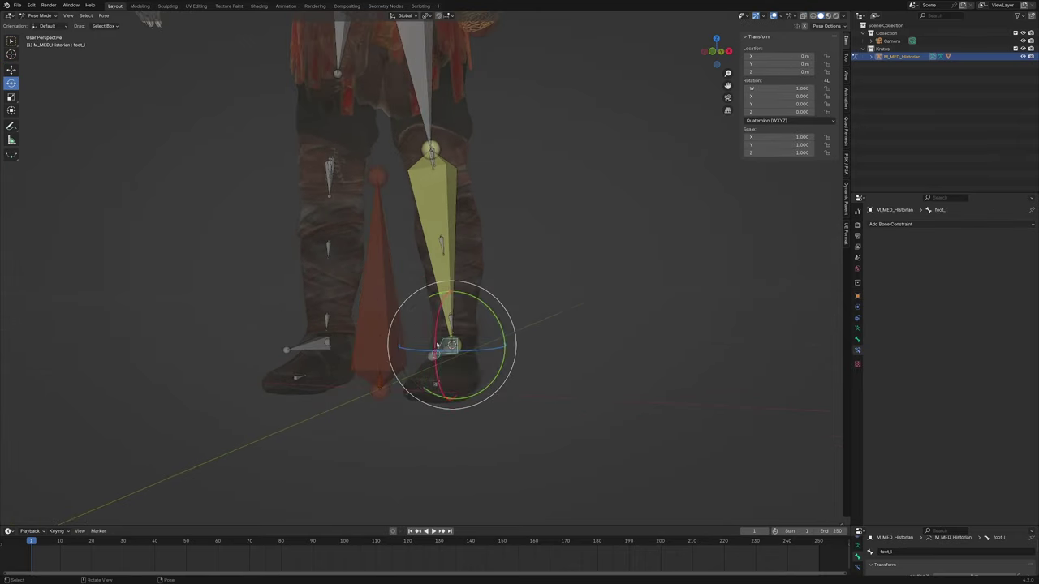
pyautogui.press('g')
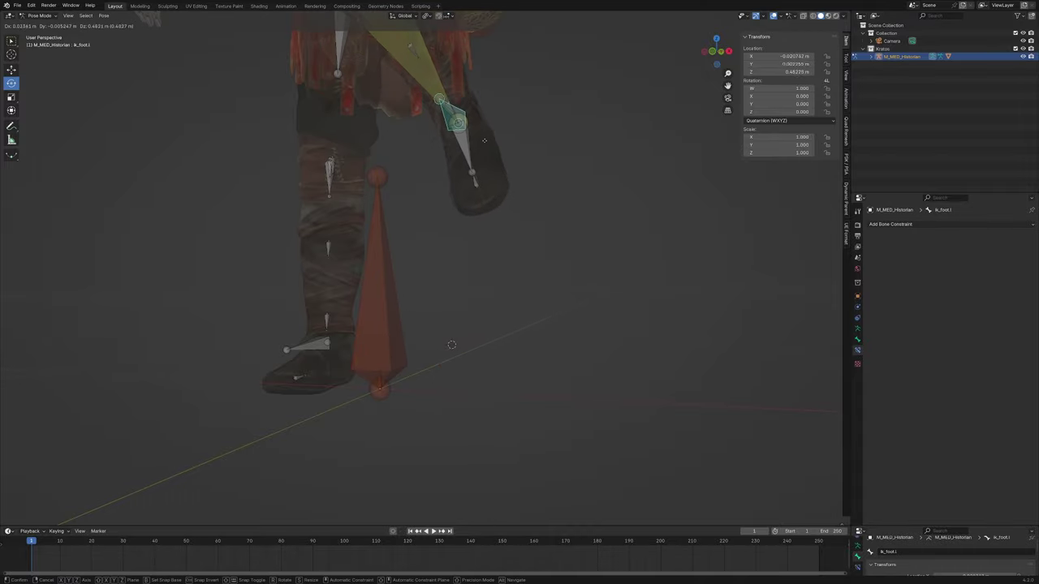
pyautogui.rightClick(468, 271)
pyautogui.scroll(-2, 466, 277)
pyautogui.press('g')
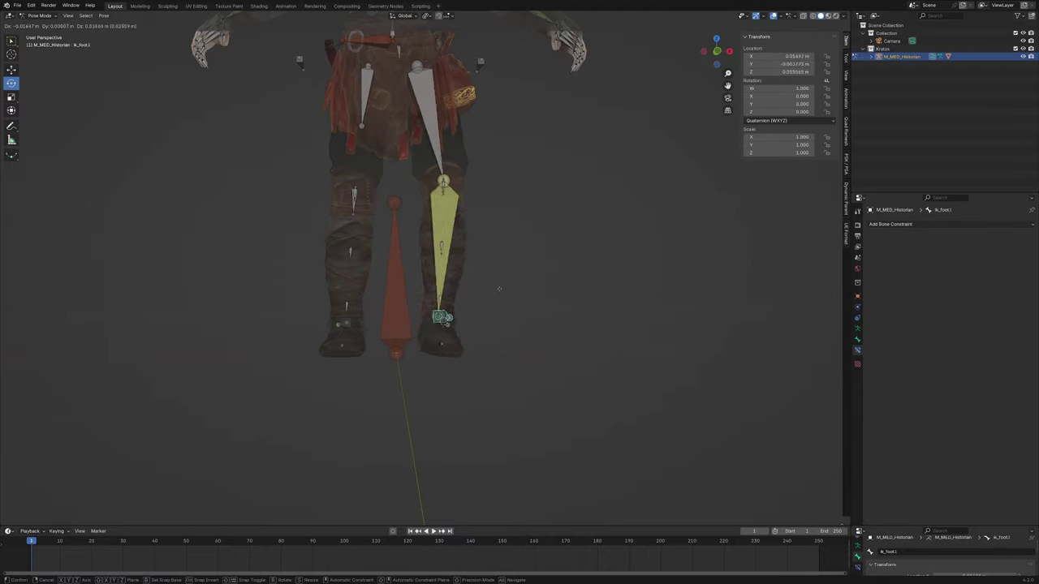
pyautogui.rightClick(495, 211)
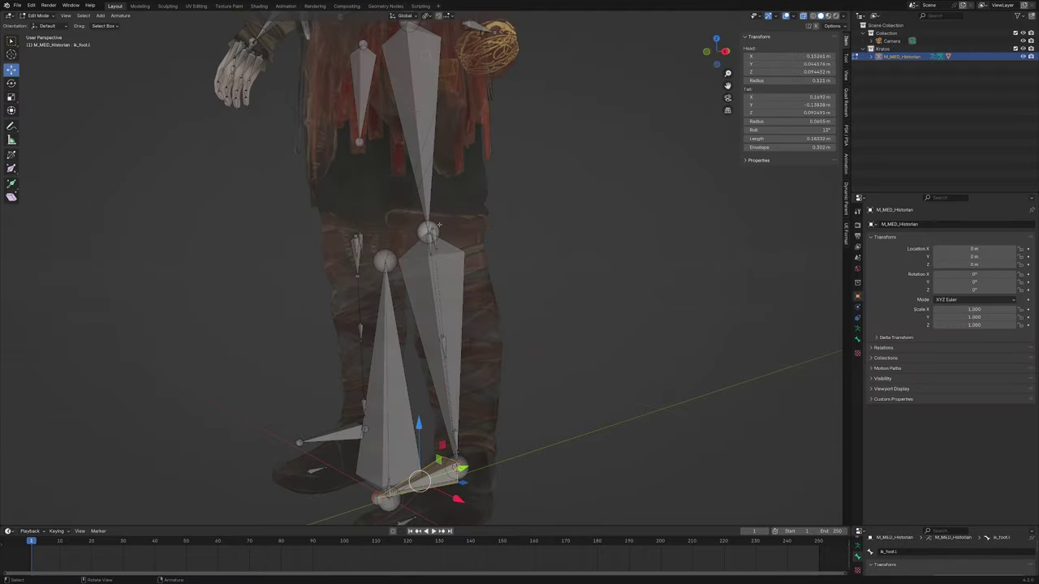
# Step: In Edit Mode, extrude a bone about 0.22 m forward along Y from the left knee joint and set its roll to 0°
pyautogui.click(459, 303)
pyautogui.scroll(1, 459, 303)
pyautogui.press('e')
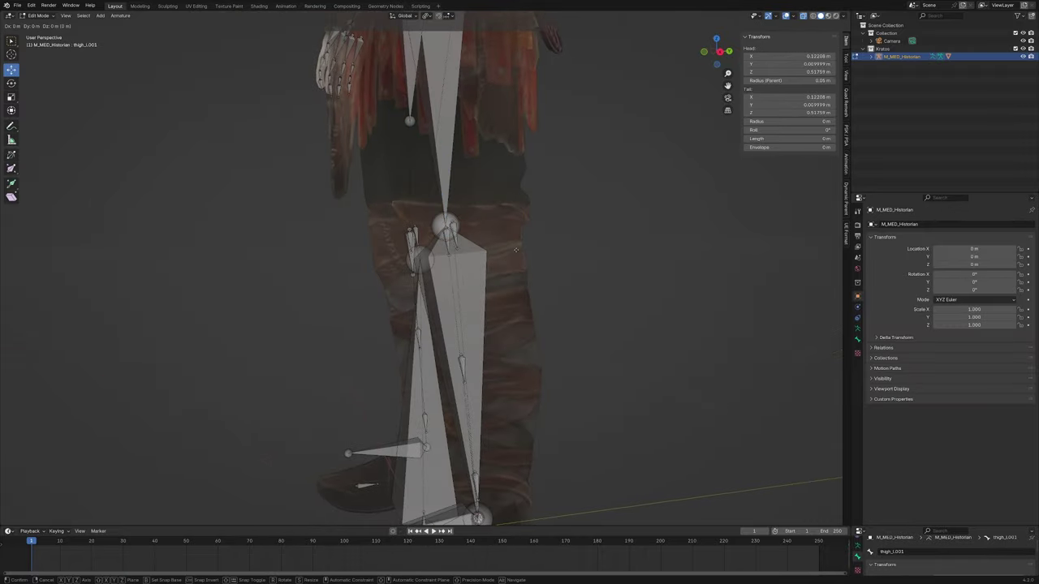
pyautogui.press('y')
pyautogui.click(380, 248)
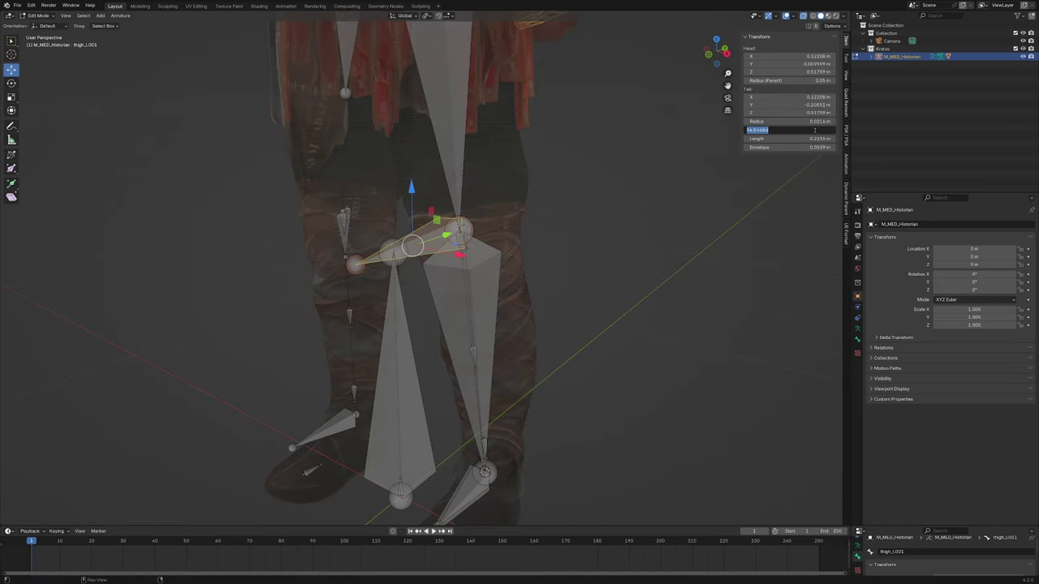
pyautogui.write('0')
pyautogui.press('Return')
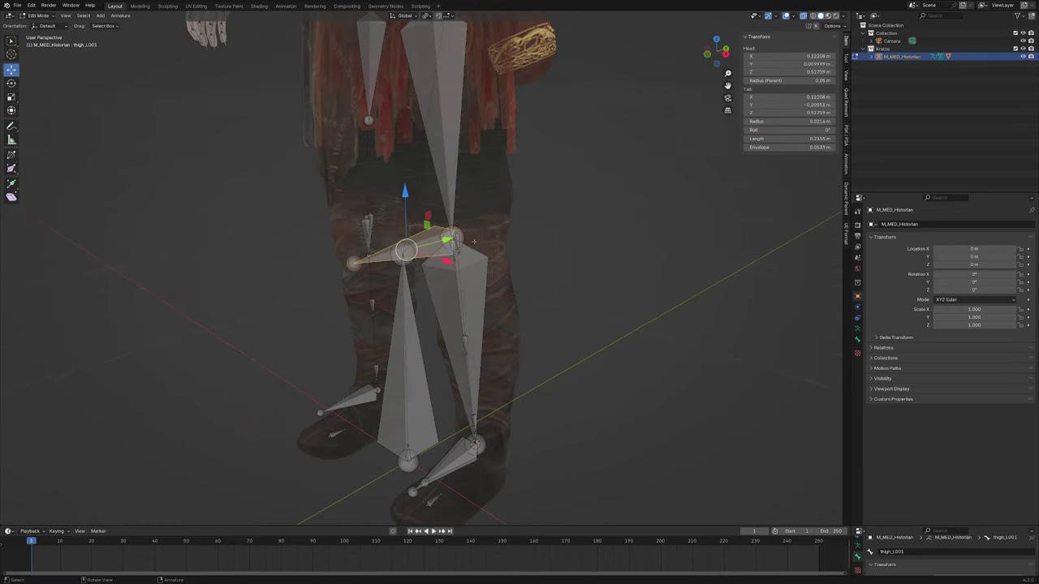
# Step: Make the root bone the parent of the new bone extruded from the left knee
pyautogui.moveTo(569, 227); pyautogui.dragTo(495, 243, button='middle')
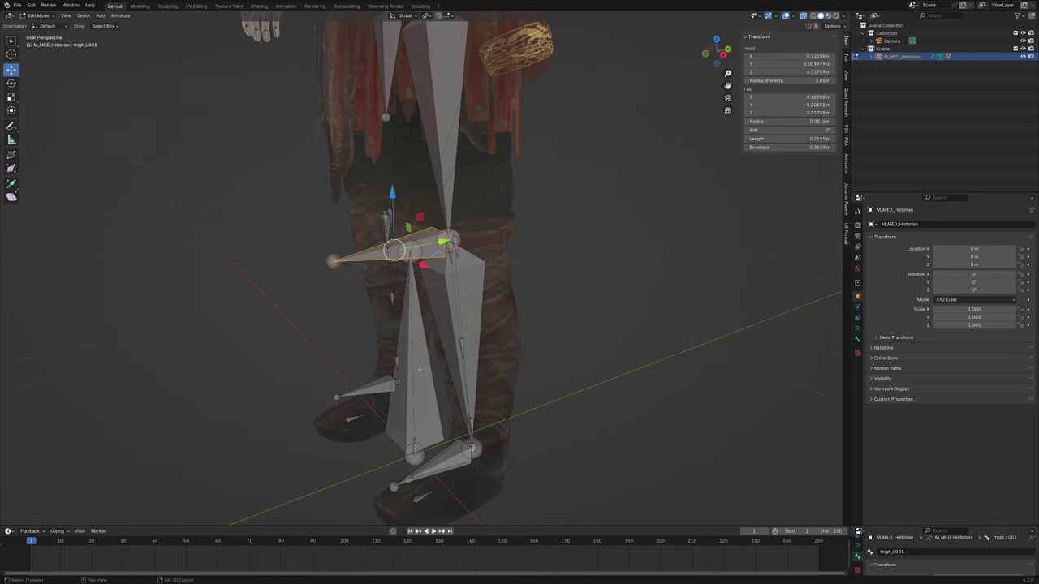
pyautogui.keyDown('shift'); pyautogui.click(420, 369); pyautogui.keyUp('shift')
pyautogui.hotkey('ctrl', 'p')
pyautogui.click(417, 377)
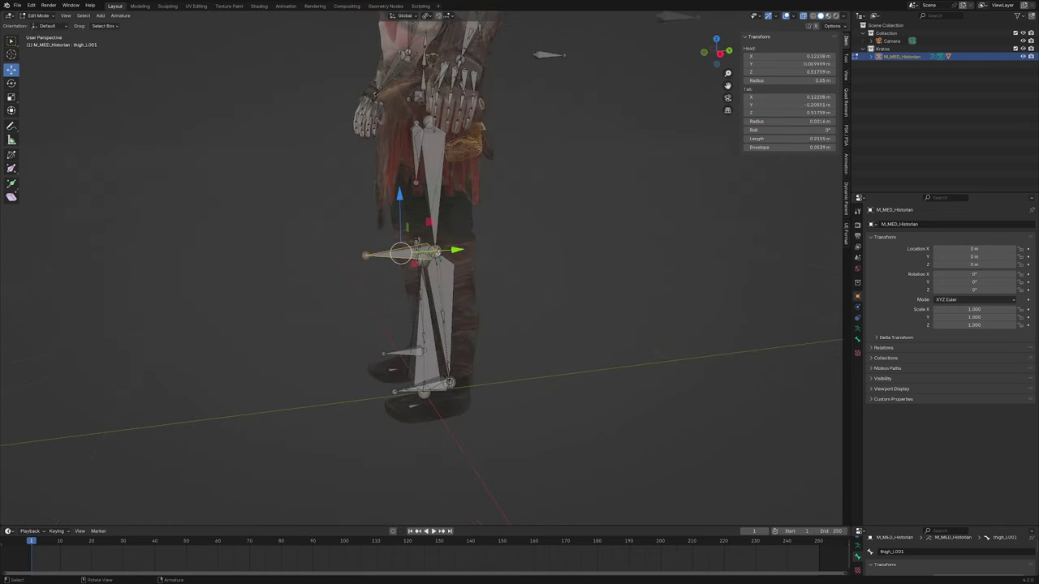
# Step: Place the extruded knee bone ahead of the leg at about Y -0.56 m, about 0.18 m long, and rename it pole_leg.l
pyautogui.moveTo(448, 252); pyautogui.dragTo(253, 265)
pyautogui.press('F2')
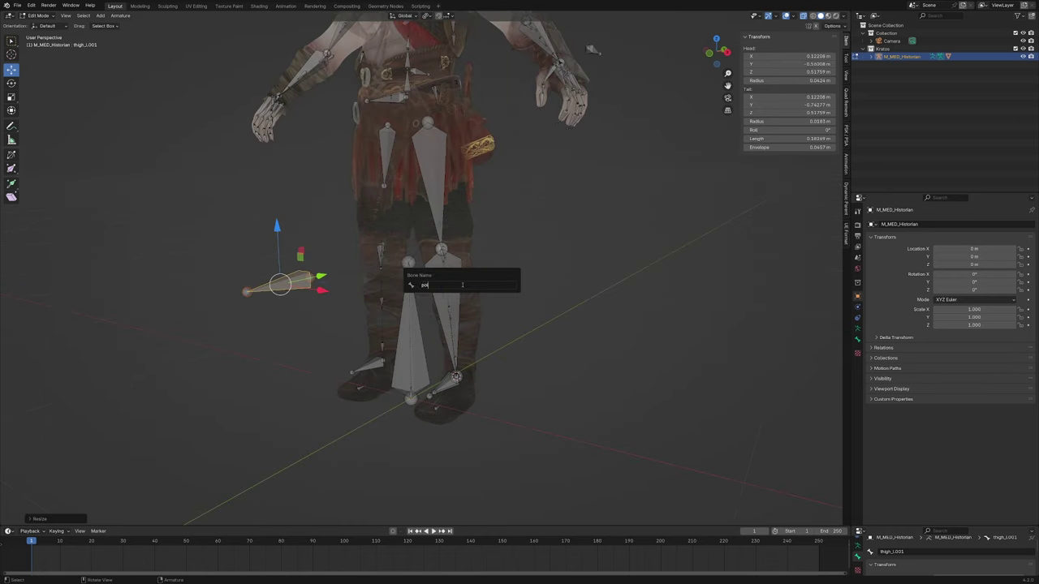
pyautogui.press('Return')
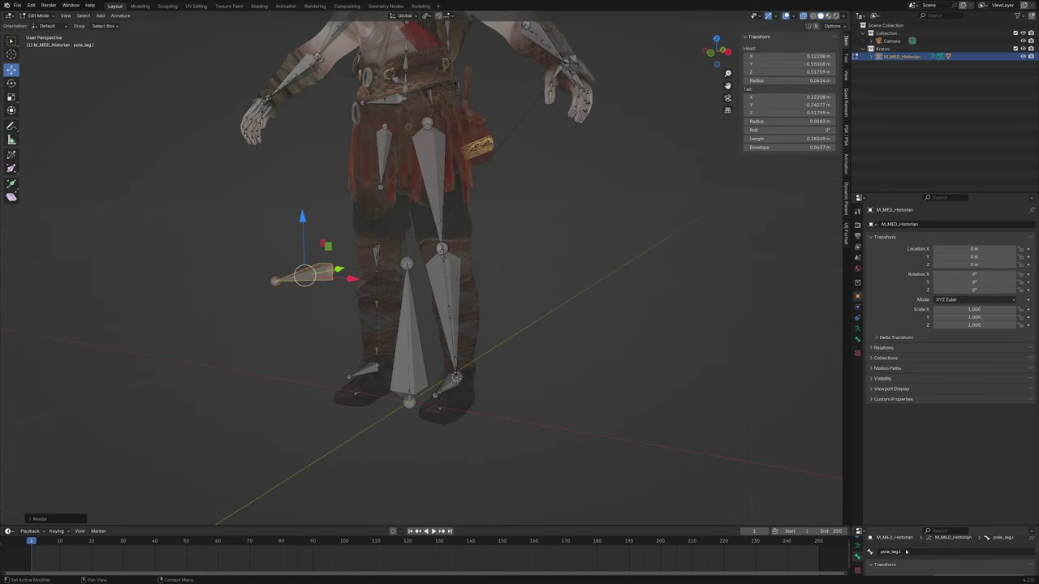
# Step: In Pose Mode, set the left calf IK's pole target to M_MED_Historian with bone pole_leg.l and its pole angle to 180°
pyautogui.hotkey('ctrl', 'Tab')
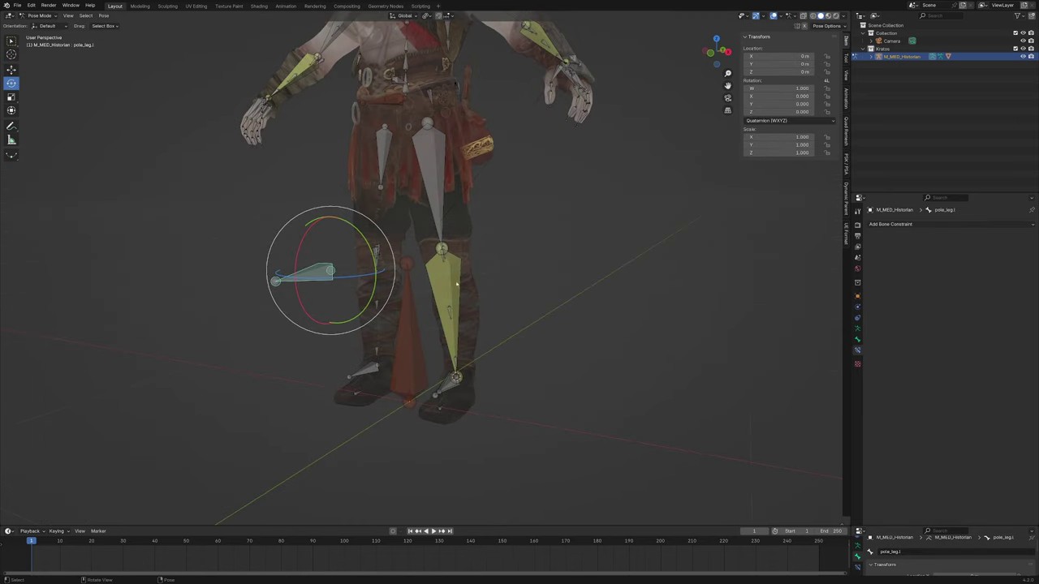
pyautogui.click(457, 284)
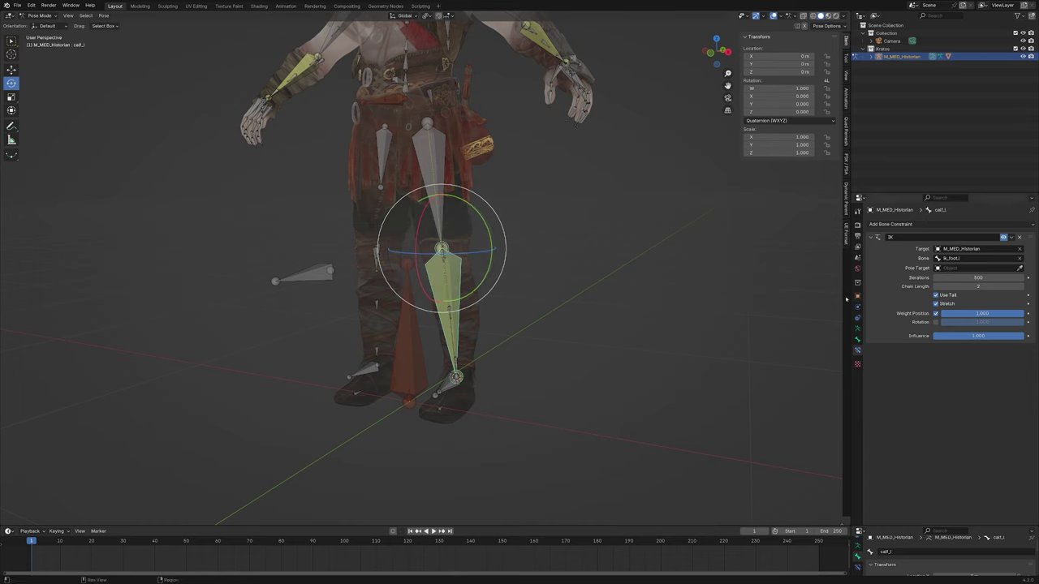
pyautogui.click(456, 266)
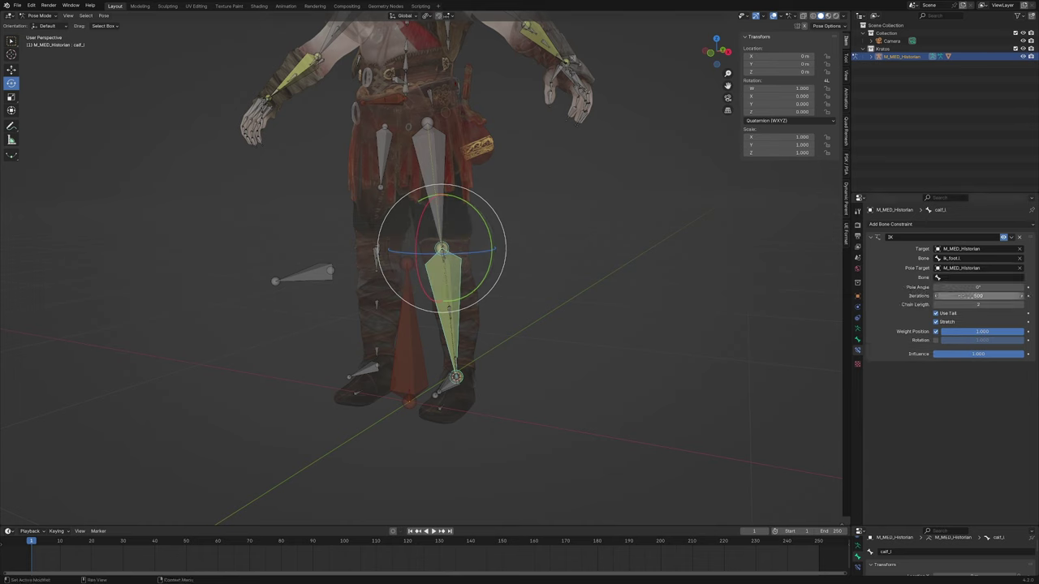
pyautogui.write('pole_leg.l')
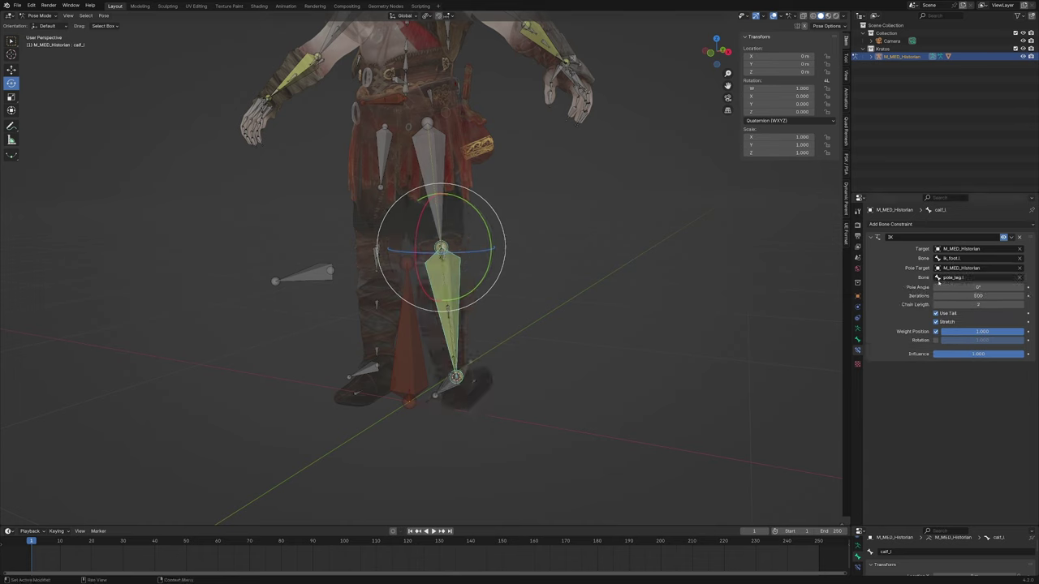
pyautogui.moveTo(566, 361); pyautogui.dragTo(591, 354, button='middle')
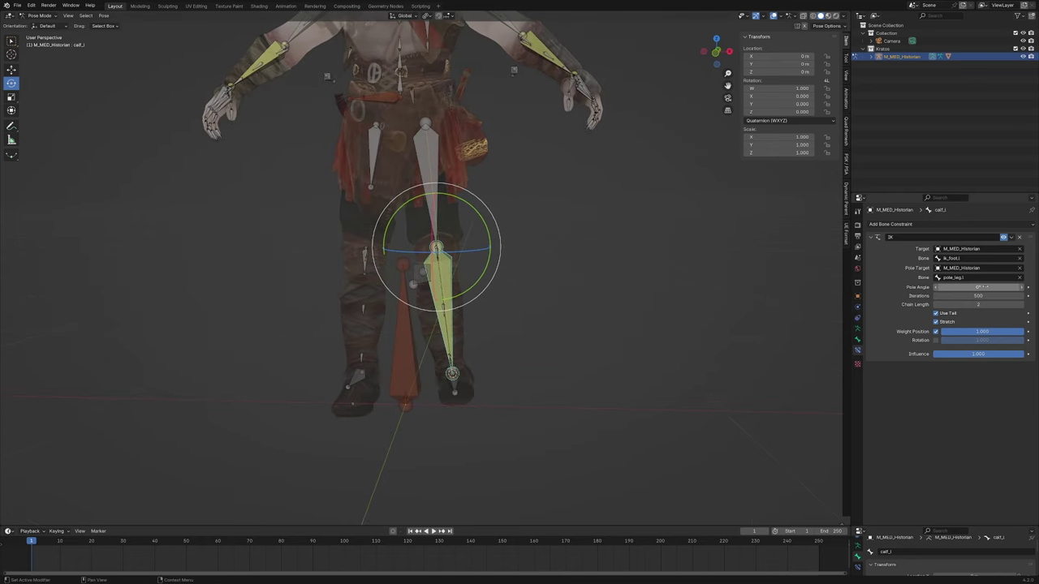
pyautogui.click(977, 289)
pyautogui.write('180')
pyautogui.press('Return')
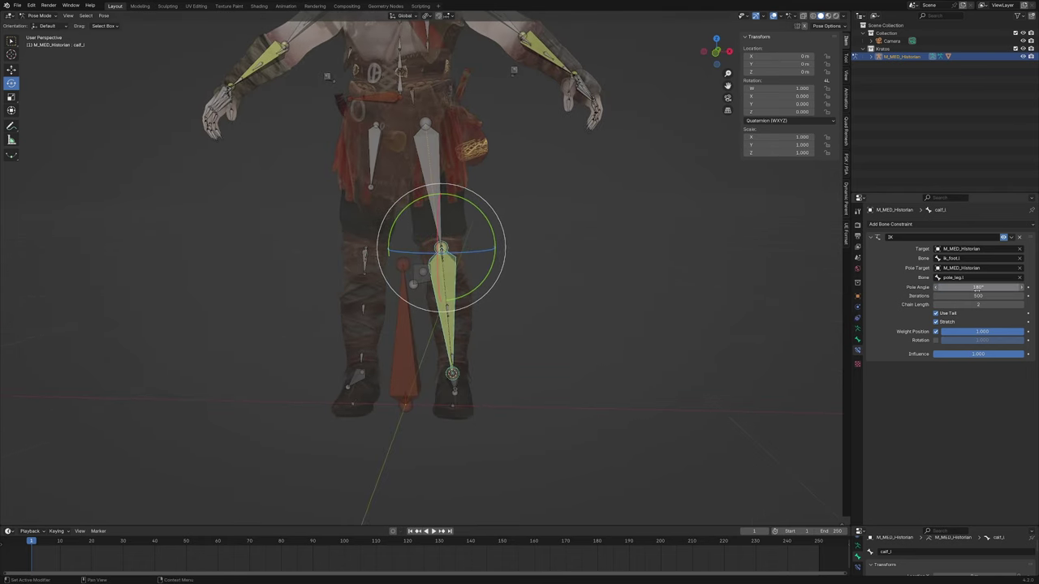
pyautogui.click(599, 323)
# Step: Try moving pole_leg.l to test the knee direction, and cancel the move
pyautogui.click(419, 277)
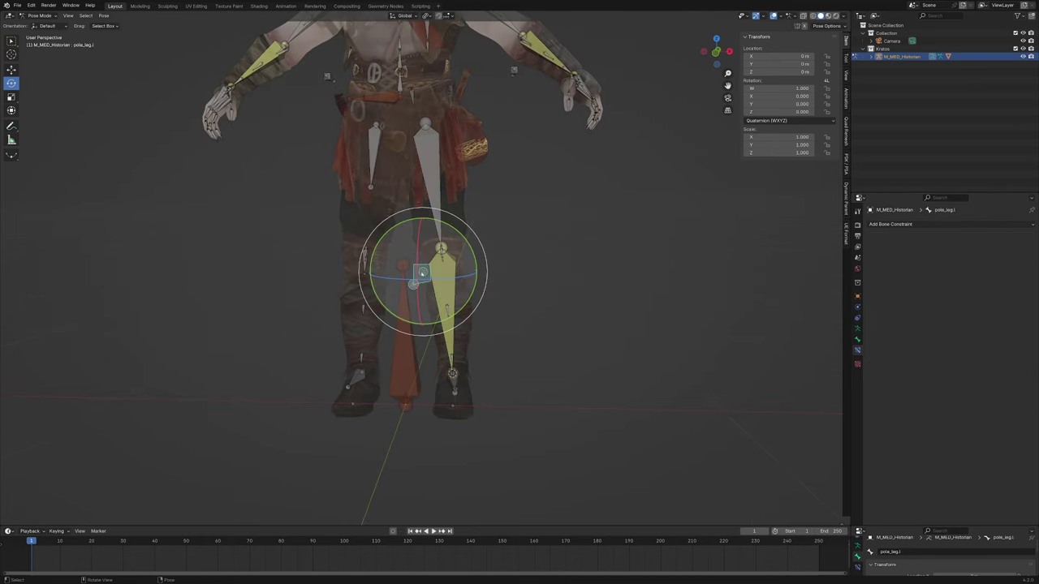
pyautogui.press('g')
pyautogui.rightClick(395, 343)
pyautogui.moveTo(395, 343); pyautogui.dragTo(323, 345, button='middle')
# Step: Raise ik_foot.l to bend the left leg and adjust its position to check the knee's bending direction
pyautogui.click(445, 388)
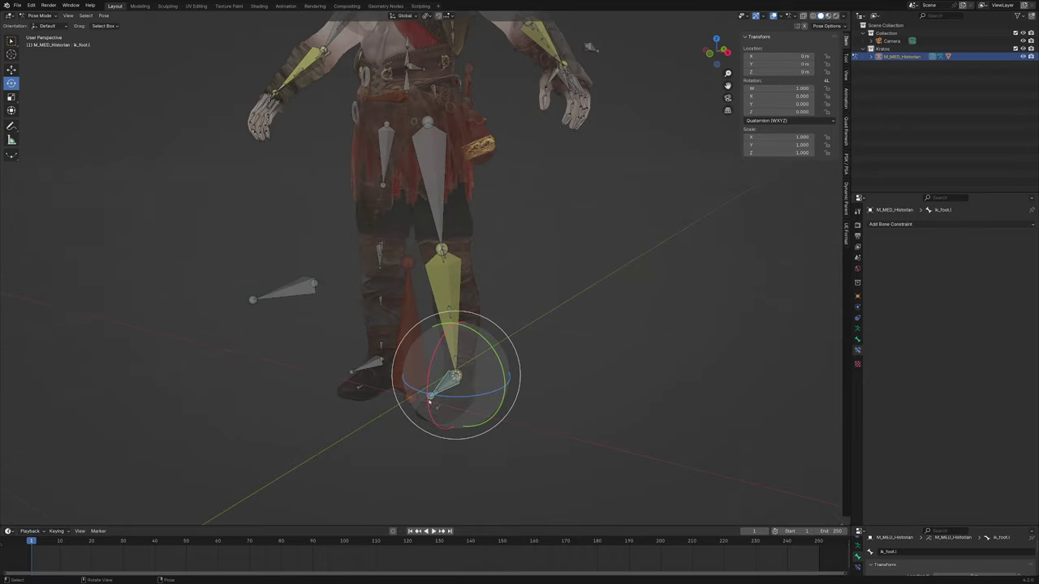
pyautogui.press('g')
pyautogui.click(439, 268)
pyautogui.moveTo(438, 268); pyautogui.dragTo(496, 273, button='middle')
pyautogui.press('g')
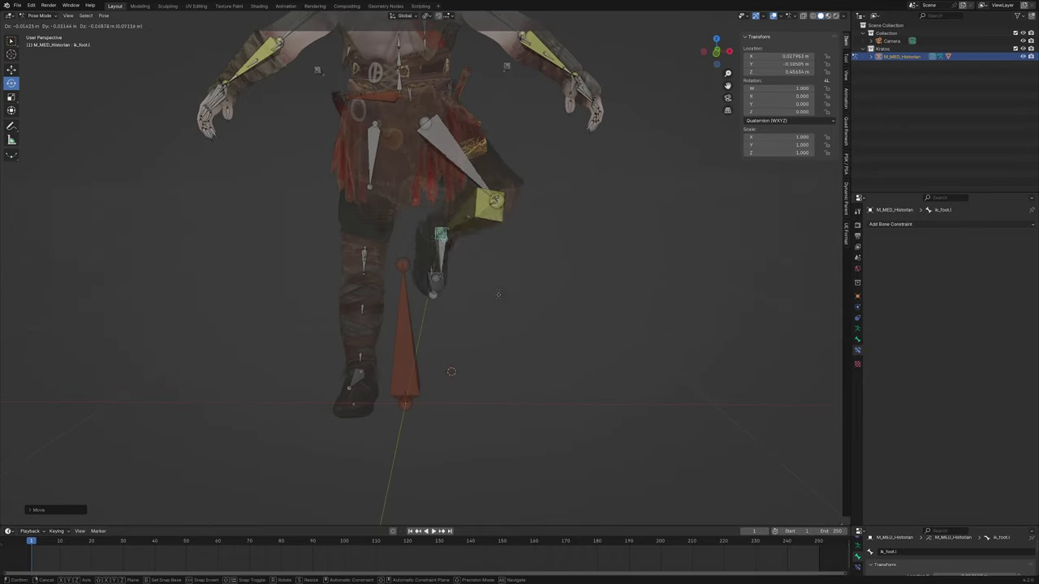
pyautogui.click(517, 268)
# Step: In Edit Mode, select the left ankle joint with ik_foot.l and shift it about 0.017 m backward along Y
pyautogui.press('Tab')
pyautogui.scroll(2, 538, 332)
pyautogui.moveTo(549, 329); pyautogui.dragTo(477, 322, button='middle')
pyautogui.keyDown('shift'); pyautogui.moveTo(495, 463); pyautogui.dragTo(557, 360, button='middle'); pyautogui.keyUp('shift')
pyautogui.click(557, 360)
pyautogui.scroll(1, 536, 345)
pyautogui.moveTo(471, 325); pyautogui.dragTo(507, 324, button='middle')
pyautogui.keyDown('ctrl'); pyautogui.moveTo(473, 386); pyautogui.dragTo(534, 345, button='right'); pyautogui.keyUp('ctrl')
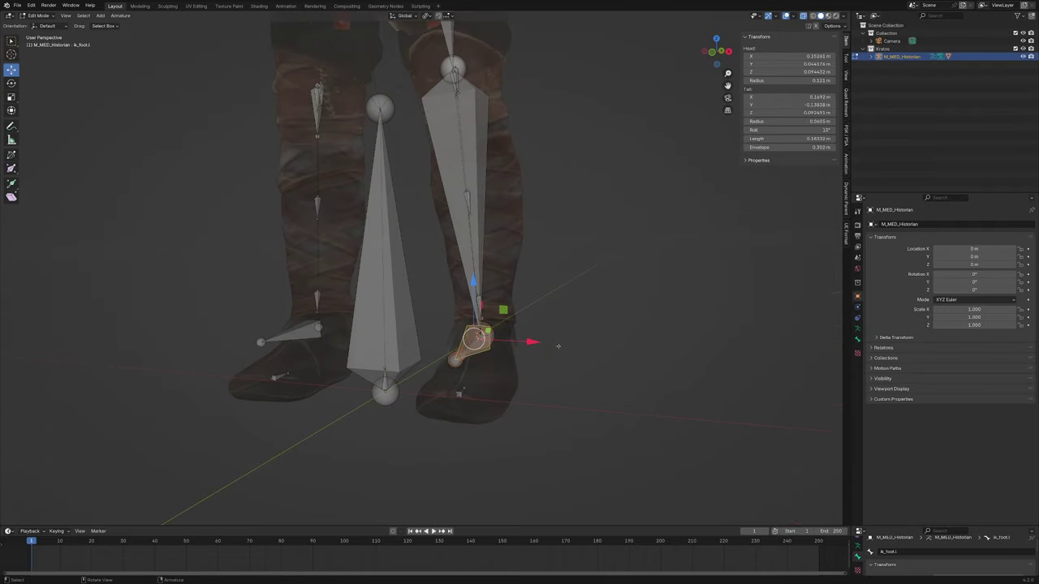
pyautogui.moveTo(556, 346); pyautogui.dragTo(513, 358, button='middle')
pyautogui.moveTo(513, 358); pyautogui.dragTo(527, 358)
# Step: Select the left knee joint and shift it slightly forward along Y to about 0.002 m
pyautogui.keyDown('shift'); pyautogui.moveTo(500, 268); pyautogui.dragTo(478, 408, button='middle'); pyautogui.keyUp('shift')
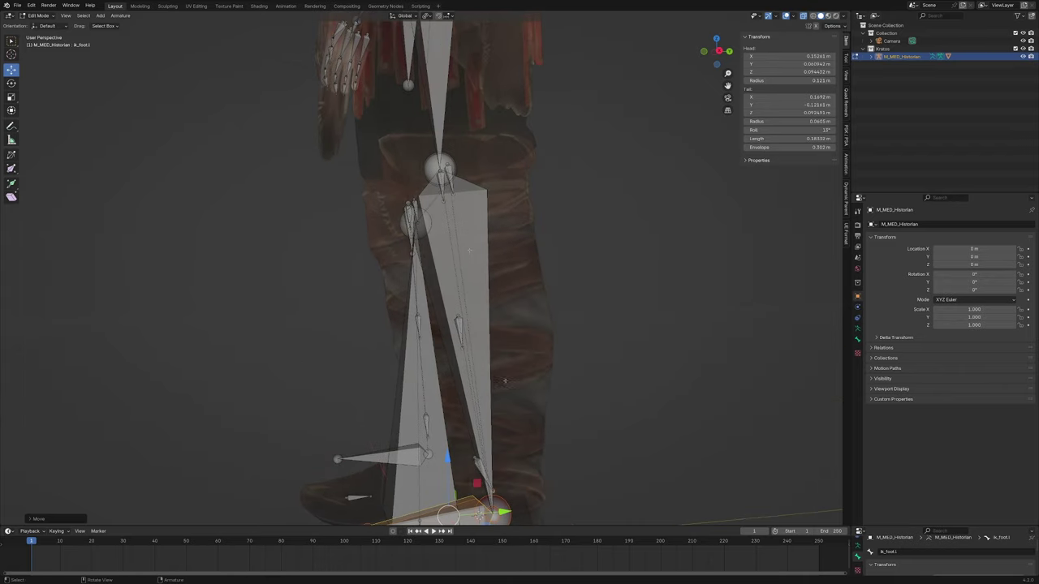
pyautogui.moveTo(454, 332); pyautogui.dragTo(503, 329, button='middle')
pyautogui.keyDown('shift'); pyautogui.moveTo(487, 162); pyautogui.dragTo(499, 258, button='middle'); pyautogui.keyUp('shift')
pyautogui.keyDown('ctrl'); pyautogui.moveTo(499, 256); pyautogui.dragTo(443, 247, button='right'); pyautogui.keyUp('ctrl')
pyautogui.moveTo(513, 286); pyautogui.dragTo(479, 284, button='middle')
pyautogui.moveTo(507, 279); pyautogui.dragTo(499, 278)
# Step: Shift the left thigh bone's head at the hip slightly backward along Y and return to Pose Mode
pyautogui.scroll(-3, 499, 278)
pyautogui.keyDown('shift'); pyautogui.moveTo(499, 278); pyautogui.dragTo(505, 354, button='middle'); pyautogui.keyUp('shift')
pyautogui.moveTo(499, 324); pyautogui.dragTo(524, 325, button='middle')
pyautogui.click(454, 170)
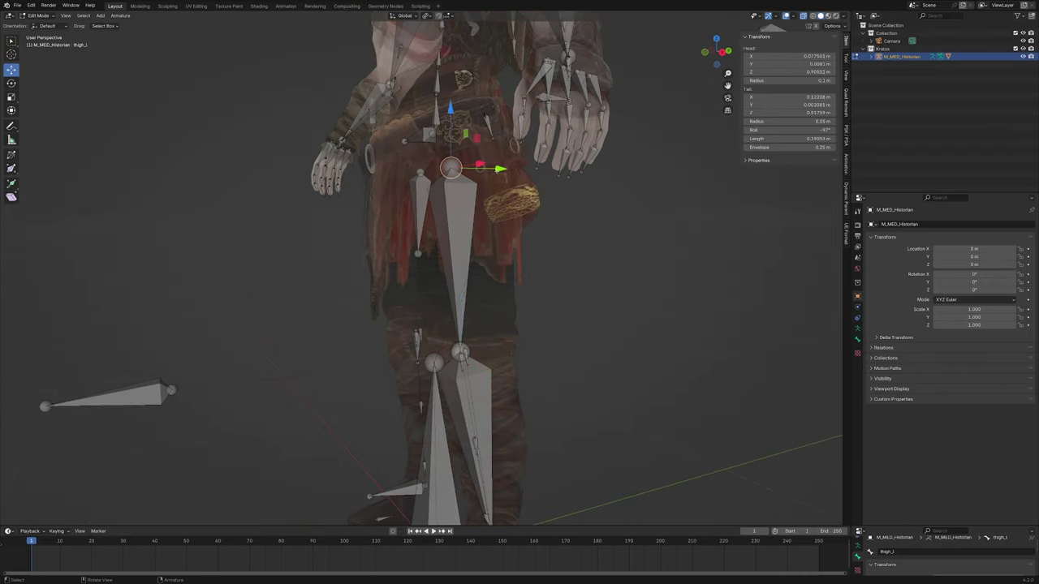
pyautogui.moveTo(497, 169); pyautogui.dragTo(504, 170)
pyautogui.press('Tab')
pyautogui.scroll(-3, 450, 371)
pyautogui.moveTo(451, 370); pyautogui.dragTo(521, 367, button='middle')
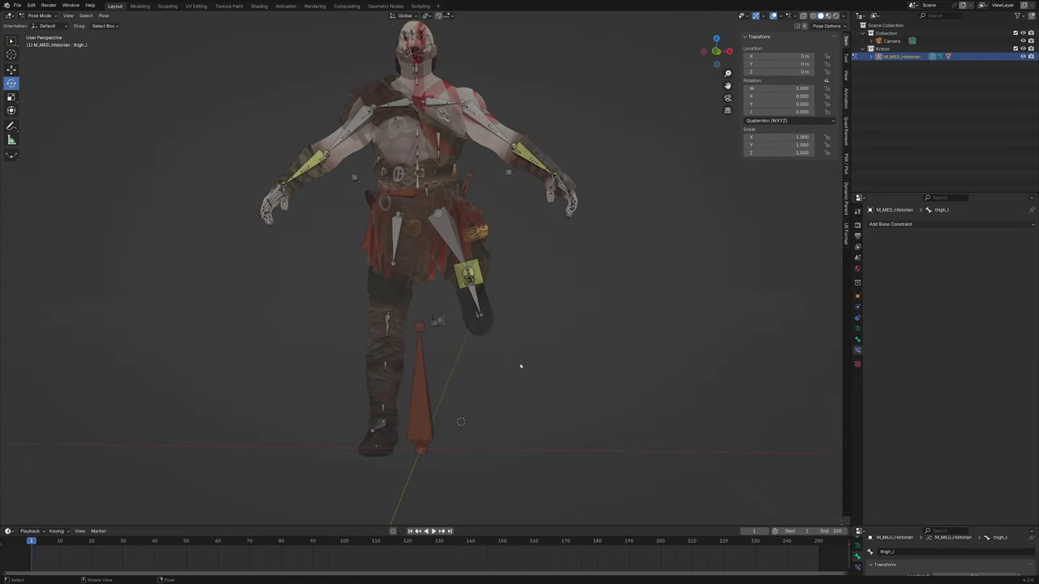
# Step: Move ik_foot.l to several raised positions to check the direction in which the left knee bends
pyautogui.click(436, 321)
pyautogui.press('g')
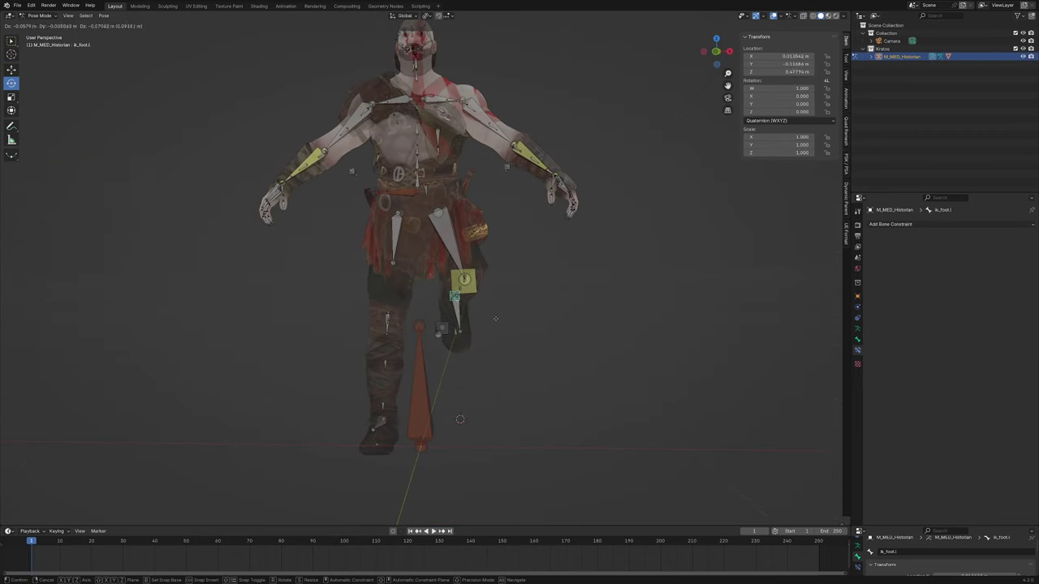
pyautogui.click(500, 261)
pyautogui.press('g')
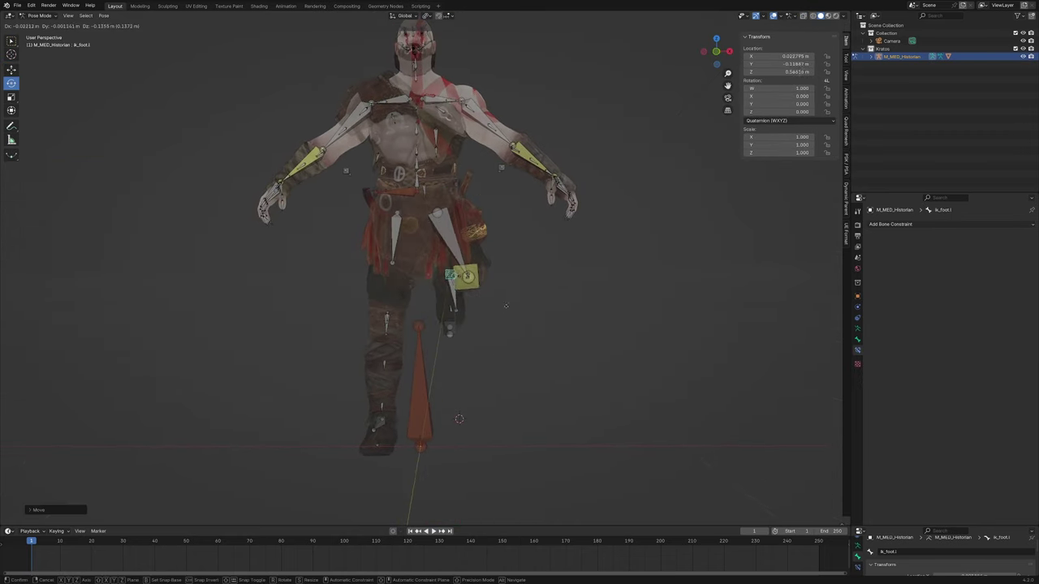
pyautogui.click(487, 328)
pyautogui.moveTo(487, 328); pyautogui.dragTo(457, 332, button='middle')
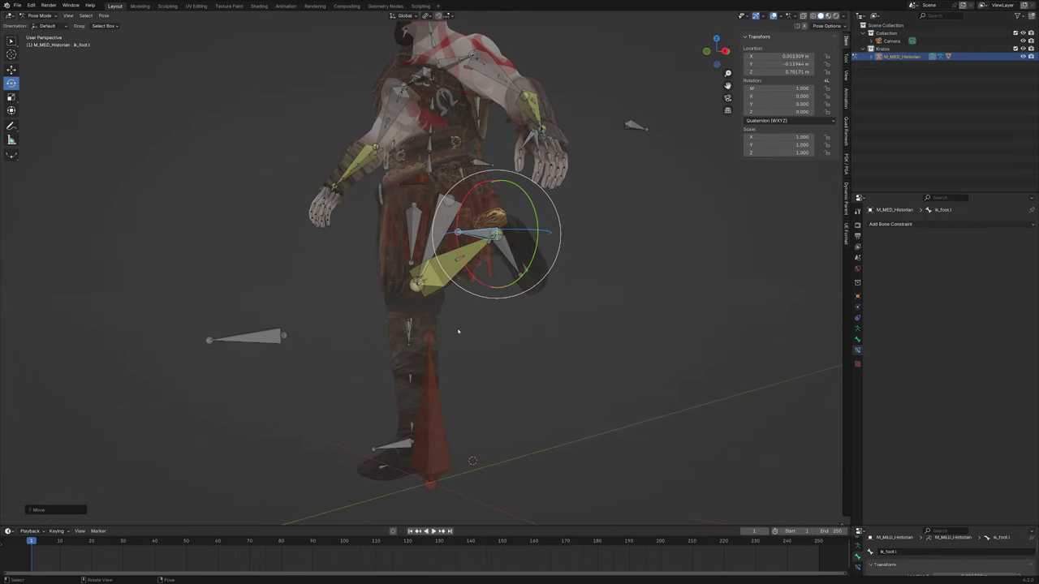
# Step: Limit the left calf bone's IK rotation on X to a maximum of 0°
pyautogui.click(440, 283)
pyautogui.moveTo(441, 284); pyautogui.dragTo(499, 302, button='middle')
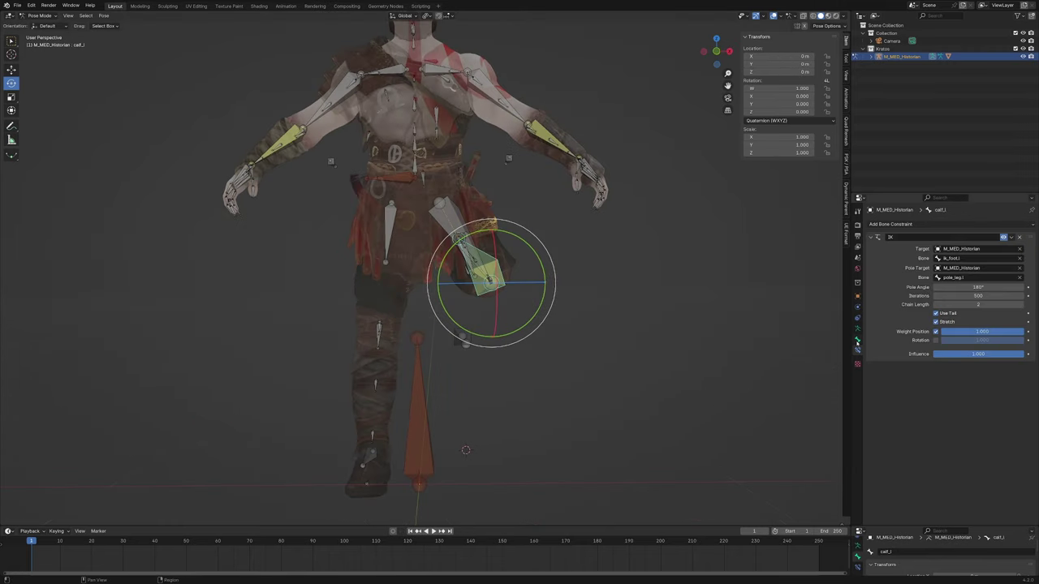
pyautogui.click(857, 340)
pyautogui.scroll(-2, 893, 341)
pyautogui.click(897, 317)
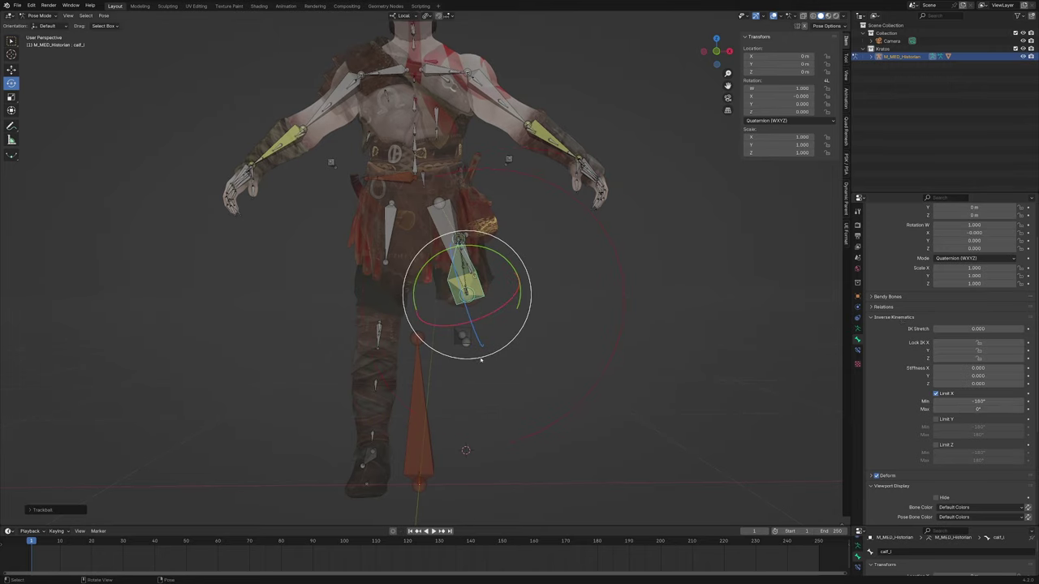
pyautogui.moveTo(480, 360); pyautogui.dragTo(418, 362, button='middle')
# Step: Try different raised and lowered positions of ik_foot.l to test the left leg's bend with the calf's IK limit
pyautogui.click(513, 260)
pyautogui.moveTo(513, 260); pyautogui.dragTo(572, 270, button='middle')
pyautogui.press('g')
pyautogui.rightClick(533, 303)
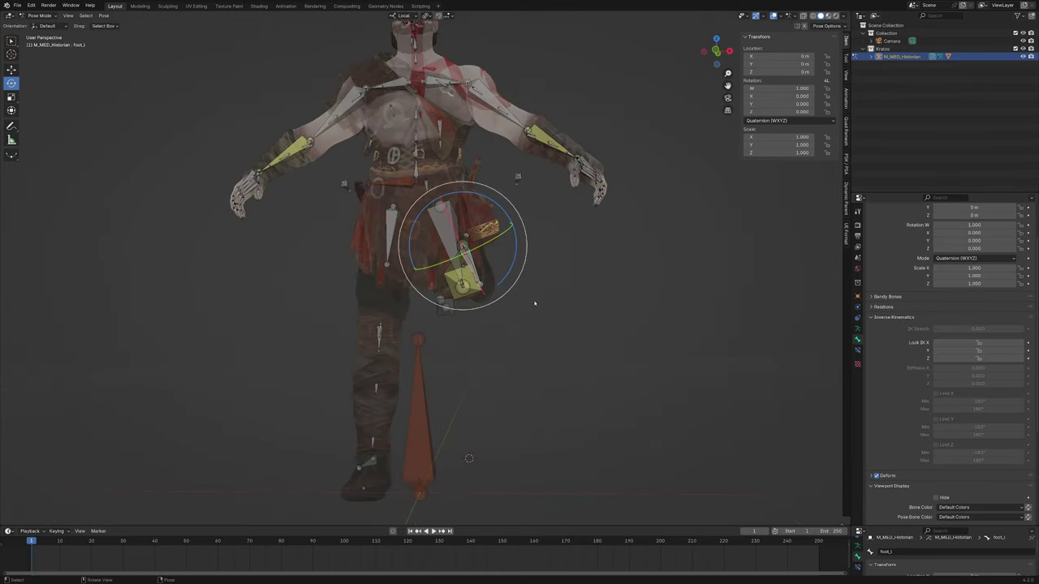
pyautogui.moveTo(533, 304); pyautogui.dragTo(537, 254, button='middle')
pyautogui.press('g')
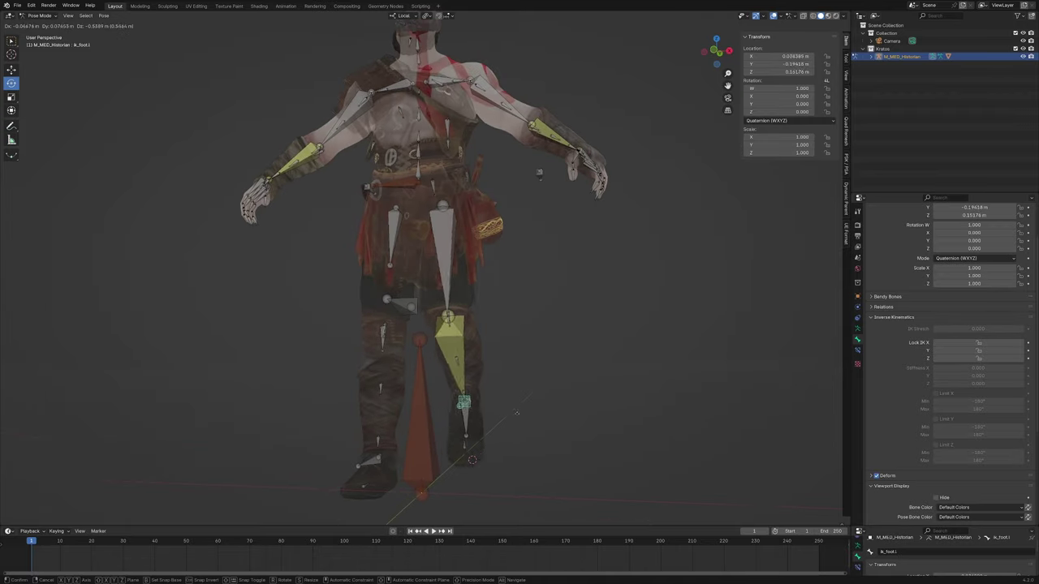
pyautogui.rightClick(663, 294)
pyautogui.moveTo(663, 294); pyautogui.dragTo(686, 302, button='middle')
pyautogui.press('g')
pyautogui.click(667, 402)
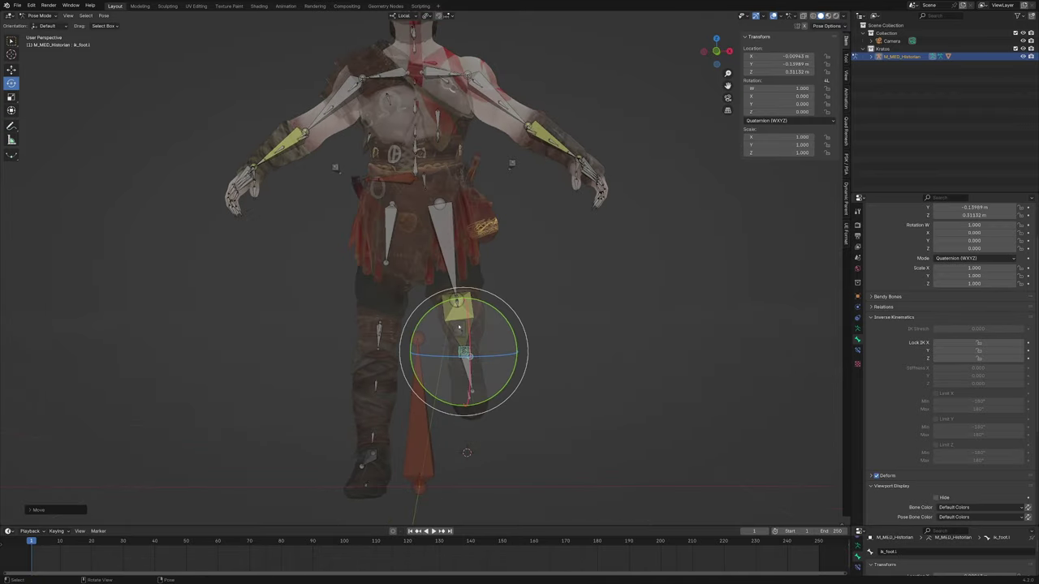
# Step: Try moving pole_leg.l sideways to check how the left knee follows its pole target
pyautogui.click(404, 304)
pyautogui.moveTo(520, 304); pyautogui.dragTo(491, 306, button='middle')
pyautogui.press('g')
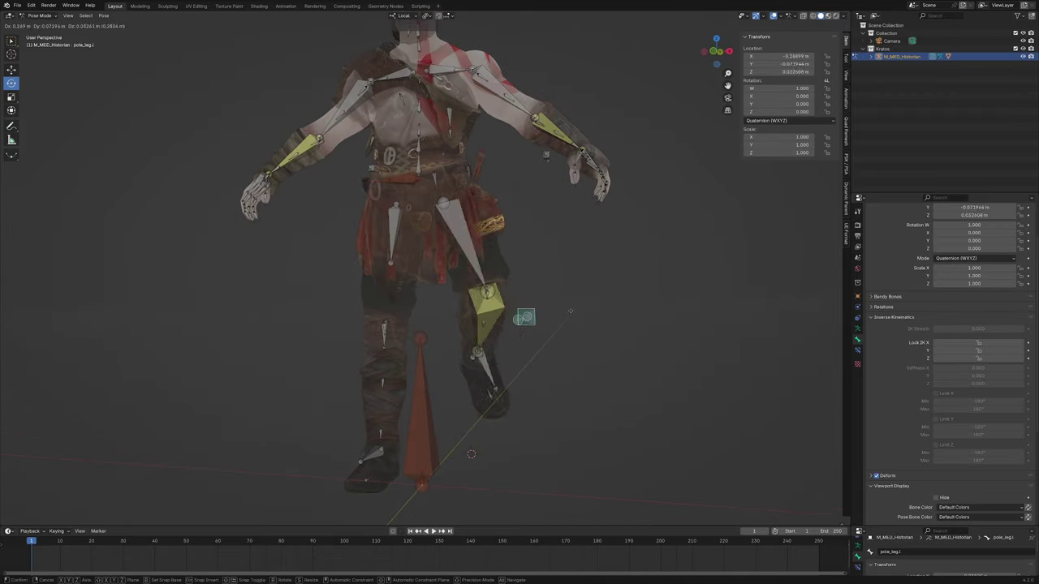
pyautogui.press('Escape')
# Step: Add a Copy Rotation constraint to foot_l that targets ik_foot.l in the M_MED_Historian armature
pyautogui.press('KP_Decimal')
pyautogui.click(465, 221)
pyautogui.moveTo(464, 221); pyautogui.dragTo(499, 314, button='middle')
pyautogui.press('g')
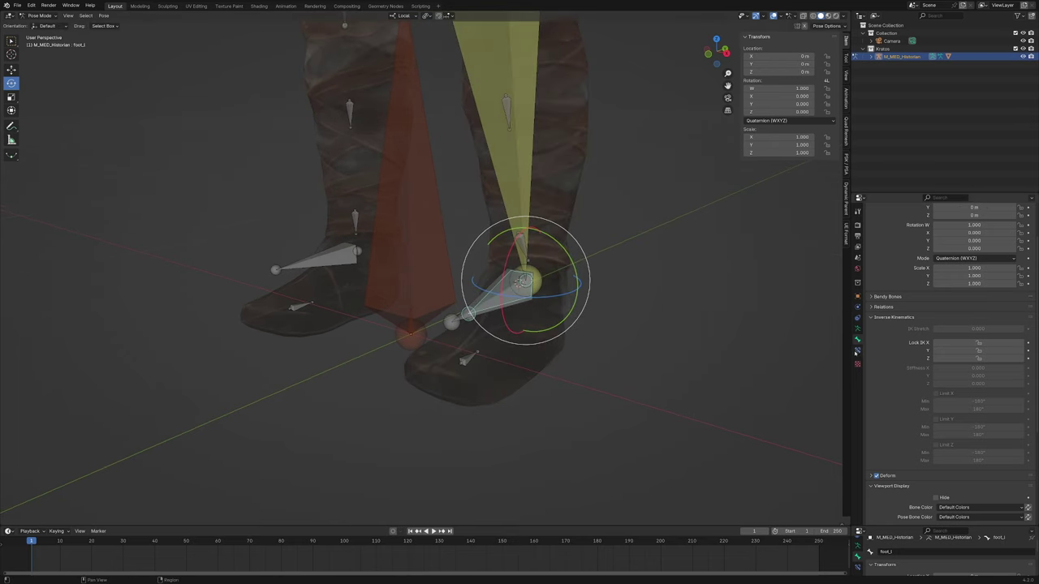
pyautogui.click(857, 351)
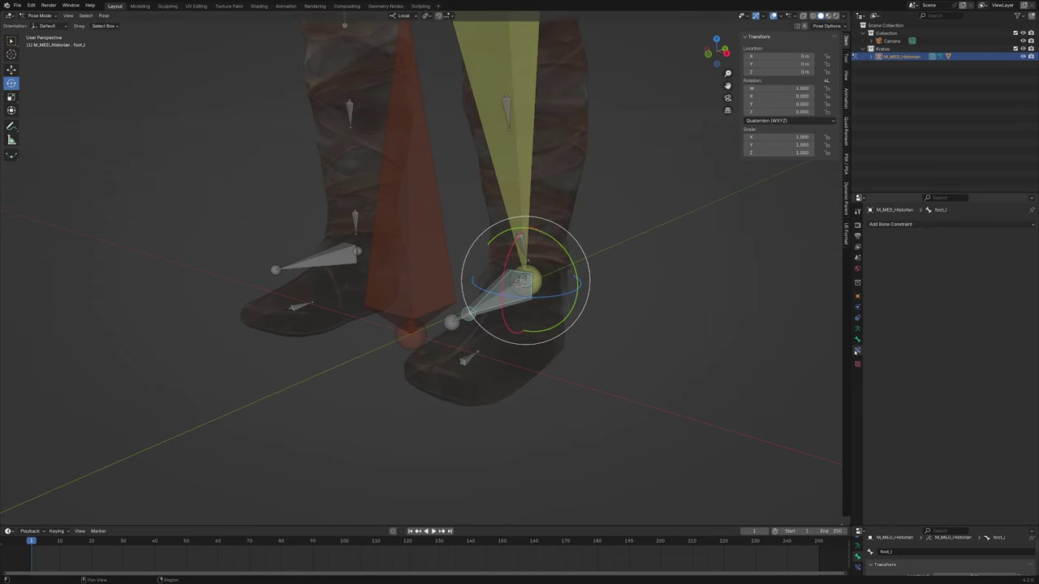
pyautogui.click(908, 225)
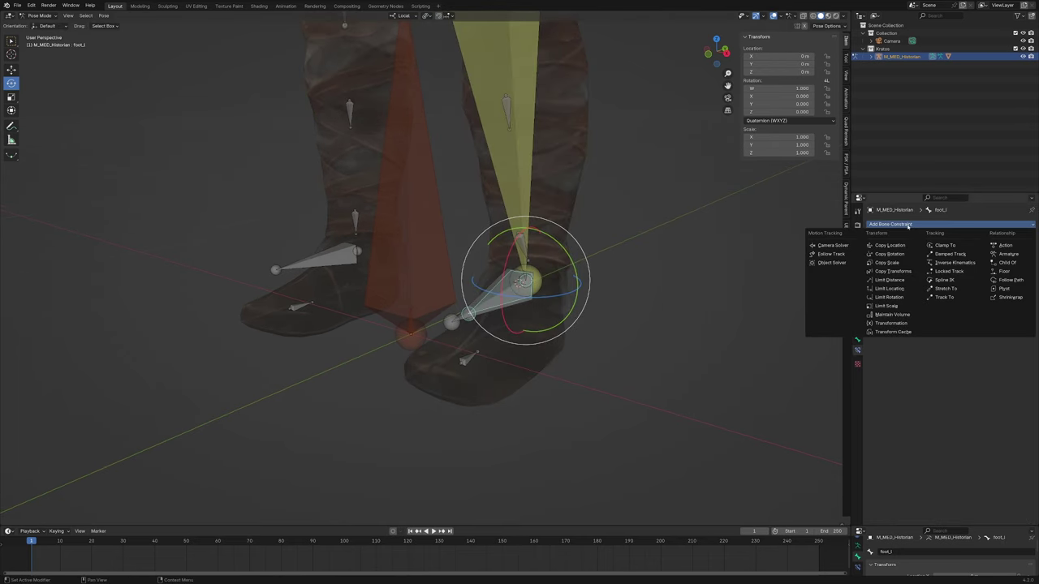
pyautogui.click(902, 255)
pyautogui.click(992, 250)
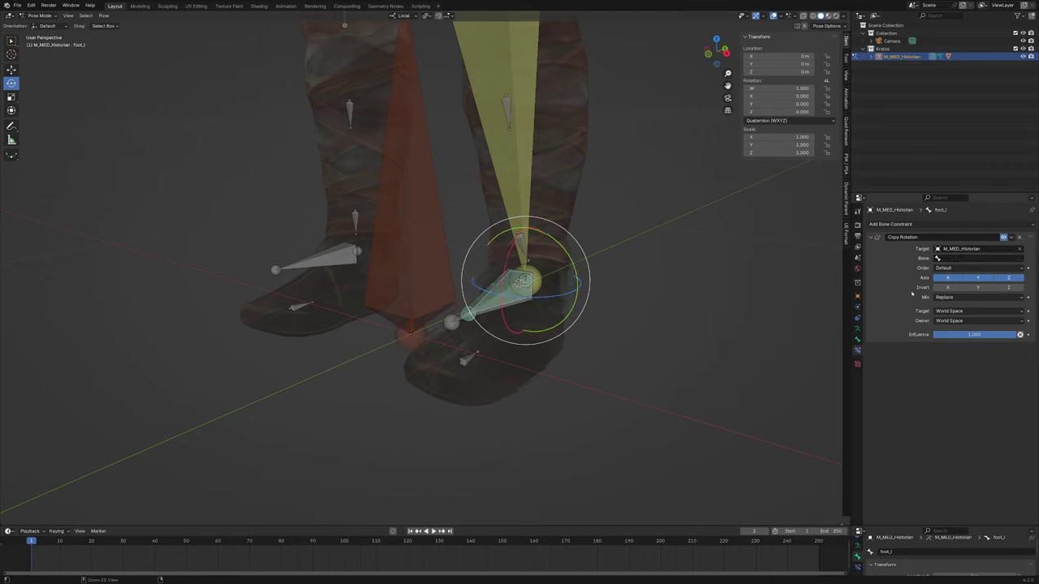
pyautogui.click(451, 322)
pyautogui.hotkey('ctrl', 'z')
# Step: Lift ik_foot.l and try rotating it to test whether the left foot and toe follow the control
pyautogui.click(452, 322)
pyautogui.press('g')
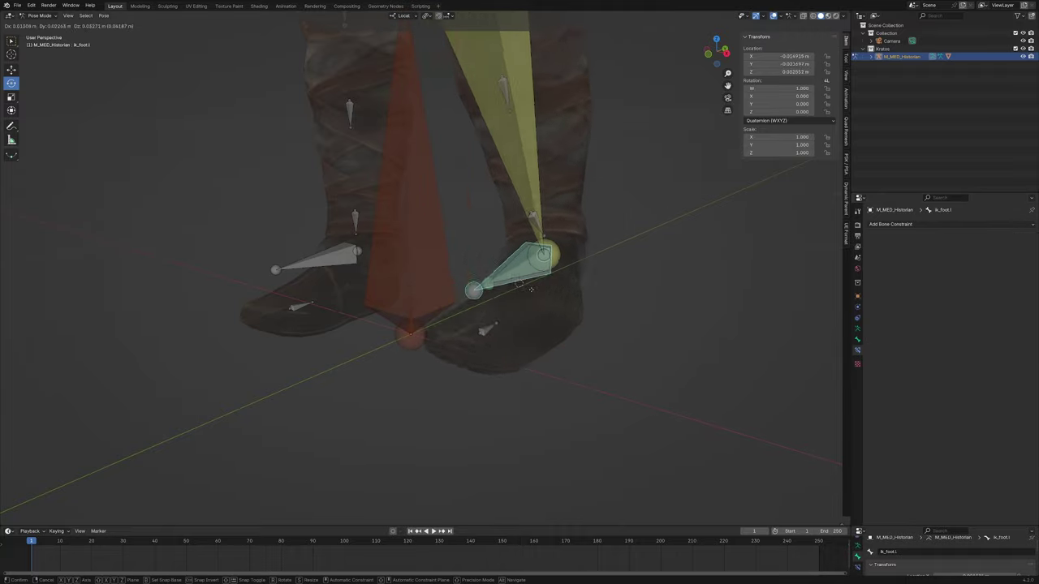
pyautogui.click(451, 267)
pyautogui.press('r')
pyautogui.press('r')
pyautogui.rightClick(561, 290)
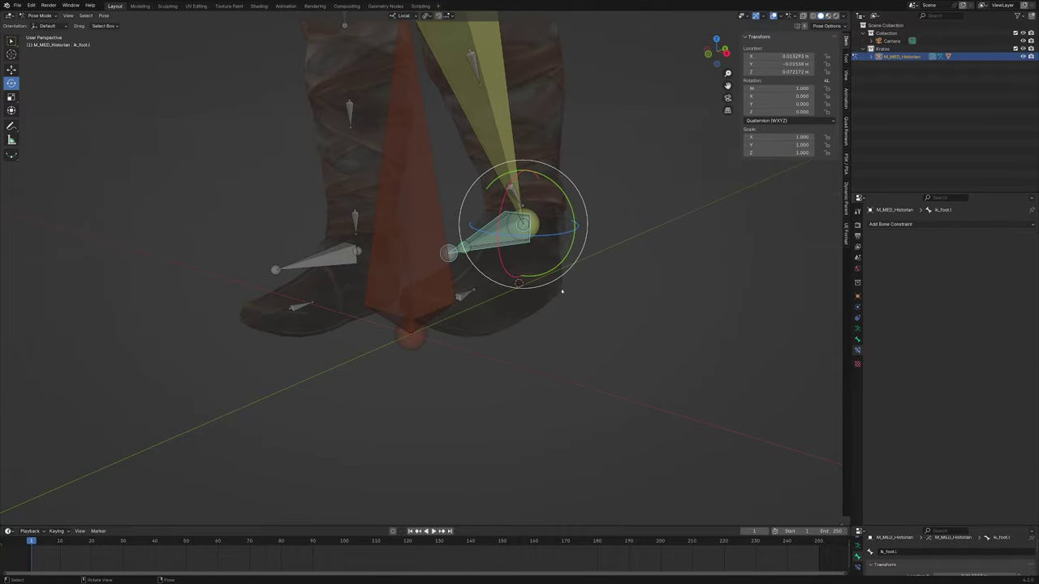
pyautogui.press('g')
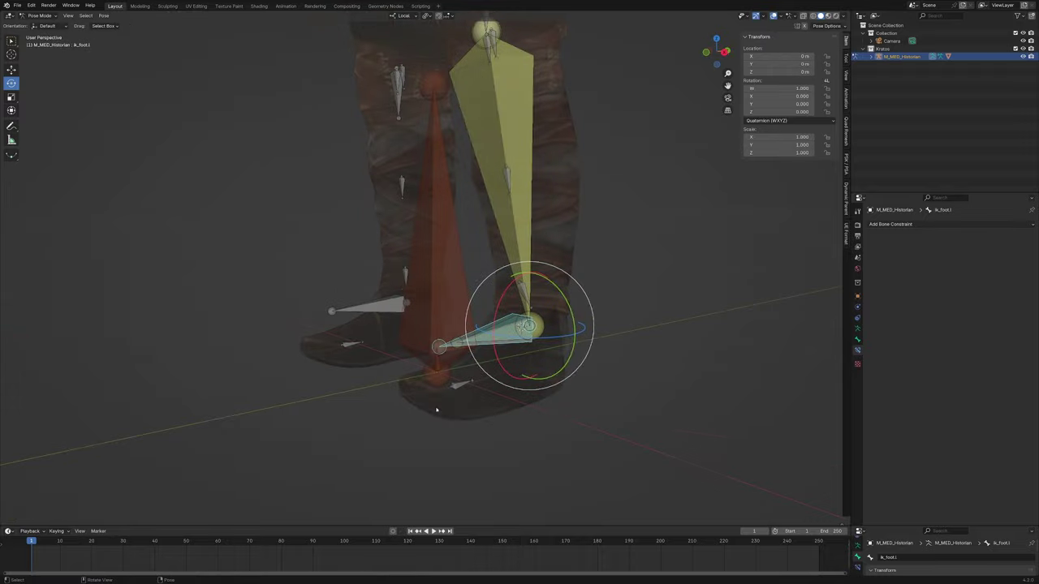
pyautogui.moveTo(436, 410); pyautogui.dragTo(499, 348, button='middle')
pyautogui.moveTo(565, 297); pyautogui.dragTo(486, 382)
pyautogui.rightClick(485, 386)
# Step: In Edit Mode, clear the parent of the left toe bone ball_l and return to Pose Mode
pyautogui.click(486, 386)
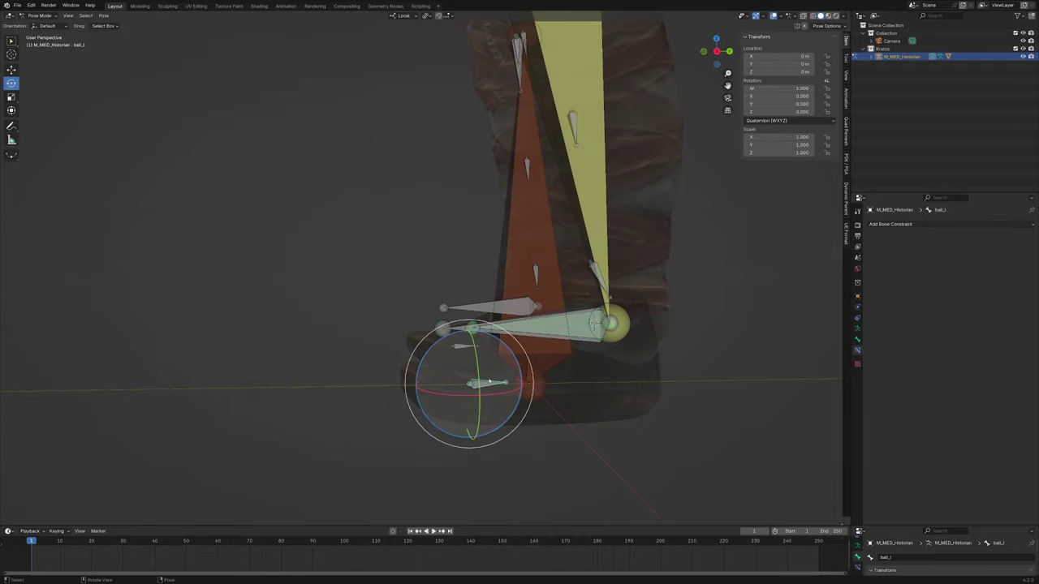
pyautogui.moveTo(447, 337); pyautogui.dragTo(439, 353)
pyautogui.hotkey('ctrl', 'z')
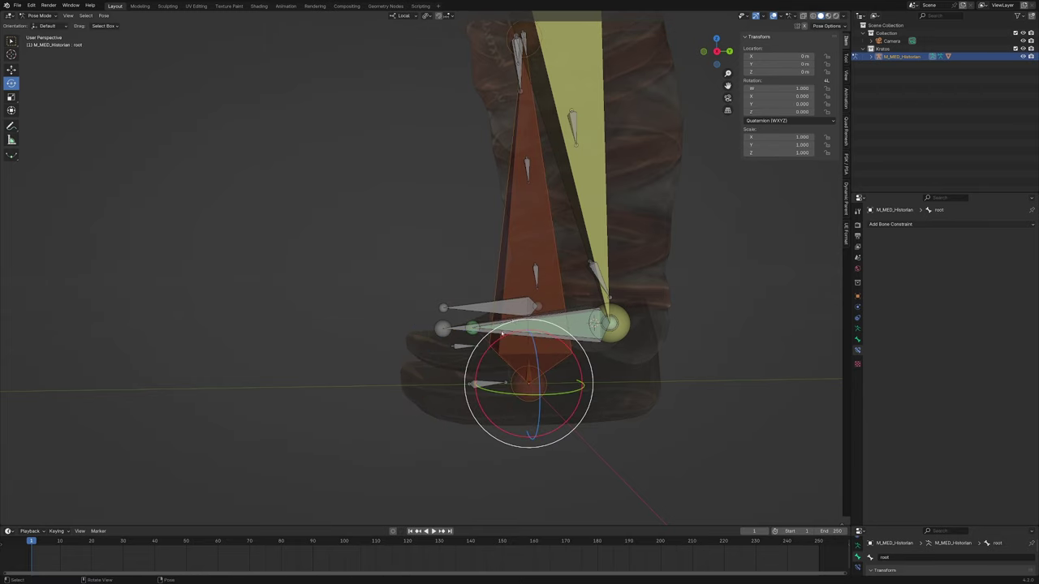
pyautogui.press('Tab')
pyautogui.hotkey('alt', 'p')
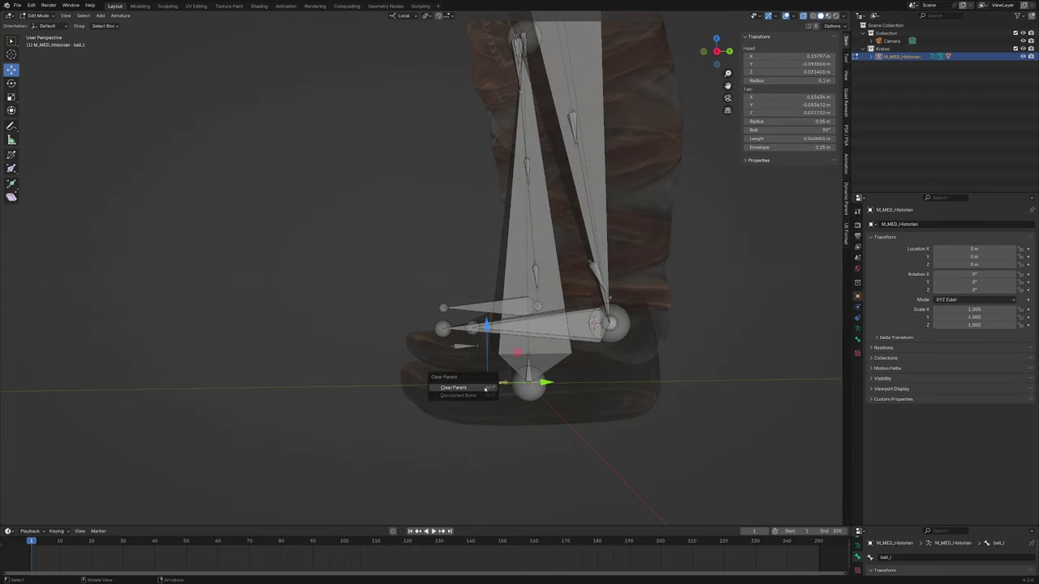
pyautogui.click(485, 389)
pyautogui.press('Tab')
# Step: Rotate and move ik_foot.l to test how the left foot bends with the unparented toe bone
pyautogui.click(554, 323)
pyautogui.moveTo(574, 285); pyautogui.dragTo(556, 322)
pyautogui.press('g')
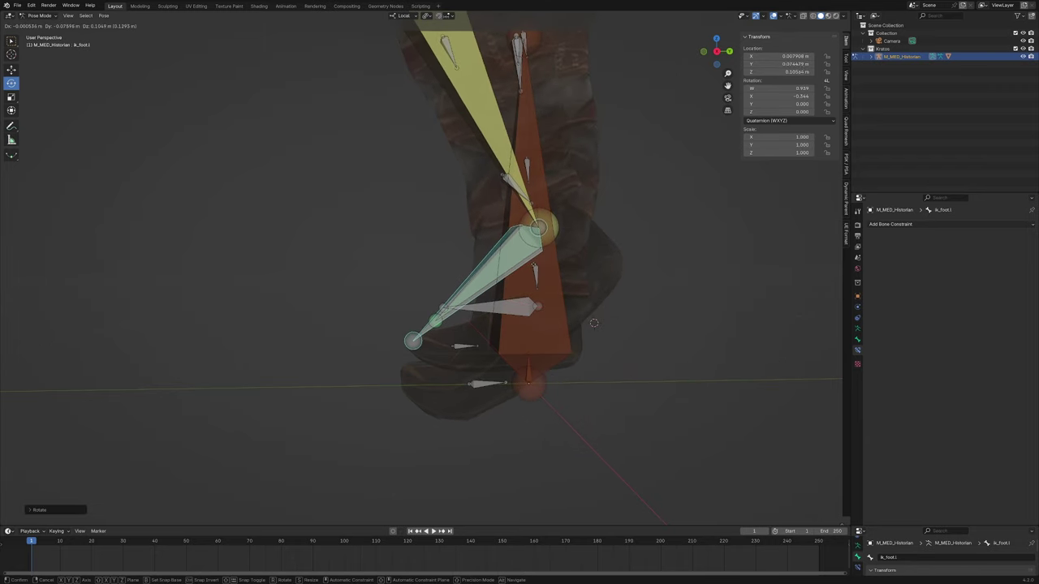
pyautogui.click(523, 359)
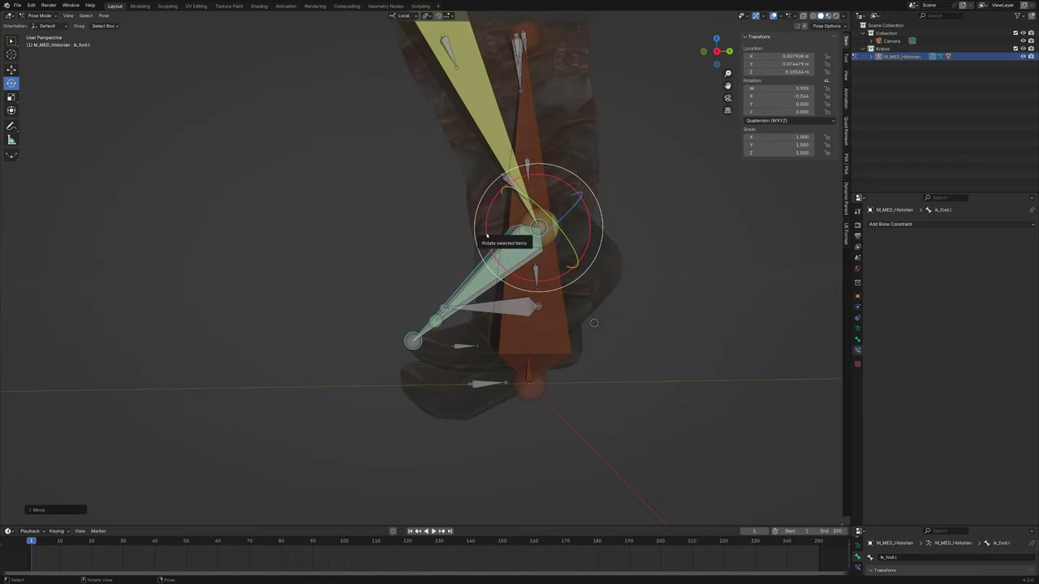
pyautogui.moveTo(487, 236); pyautogui.dragTo(492, 250)
pyautogui.press('g')
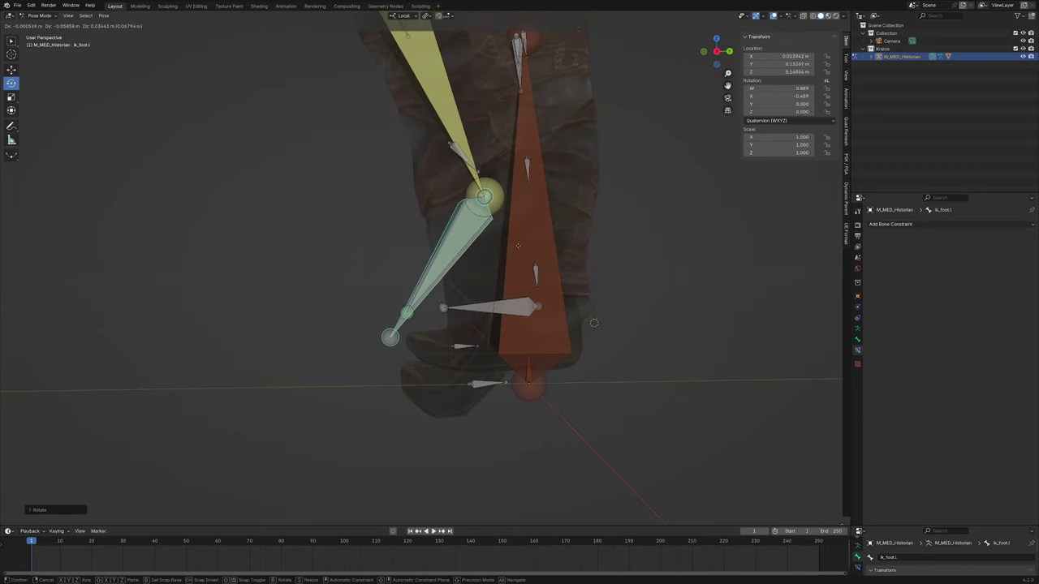
pyautogui.click(521, 309)
# Step: Clear the location and rotation of all pose bones
pyautogui.press('a')
pyautogui.hotkey('alt', 'g')
pyautogui.hotkey('alt', 'r')
pyautogui.moveTo(521, 309); pyautogui.dragTo(533, 389, button='middle')
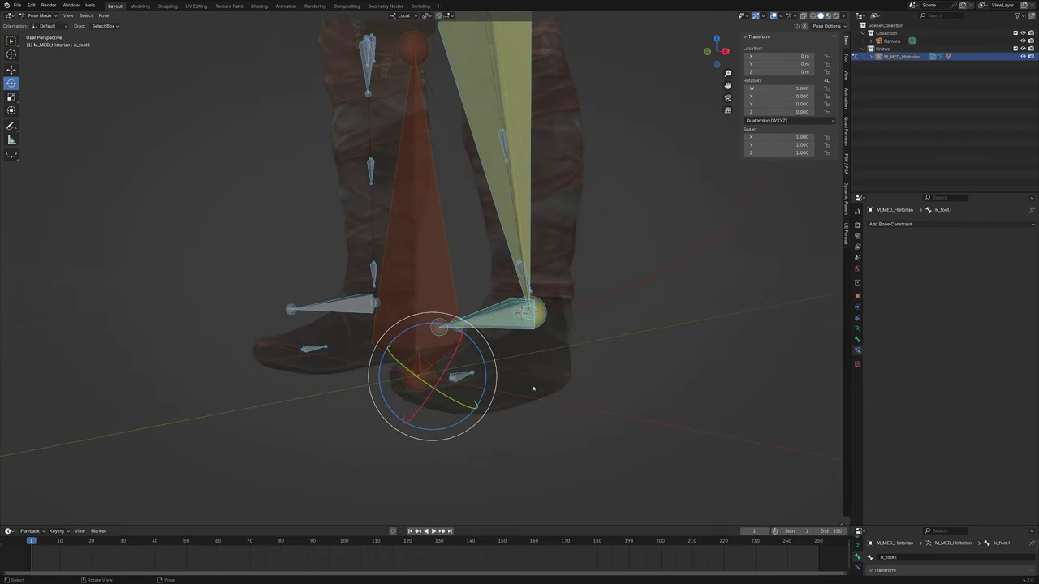
# Step: In Edit Mode, parent the left toe bone ball_l to ik_foot.l
pyautogui.click(461, 375)
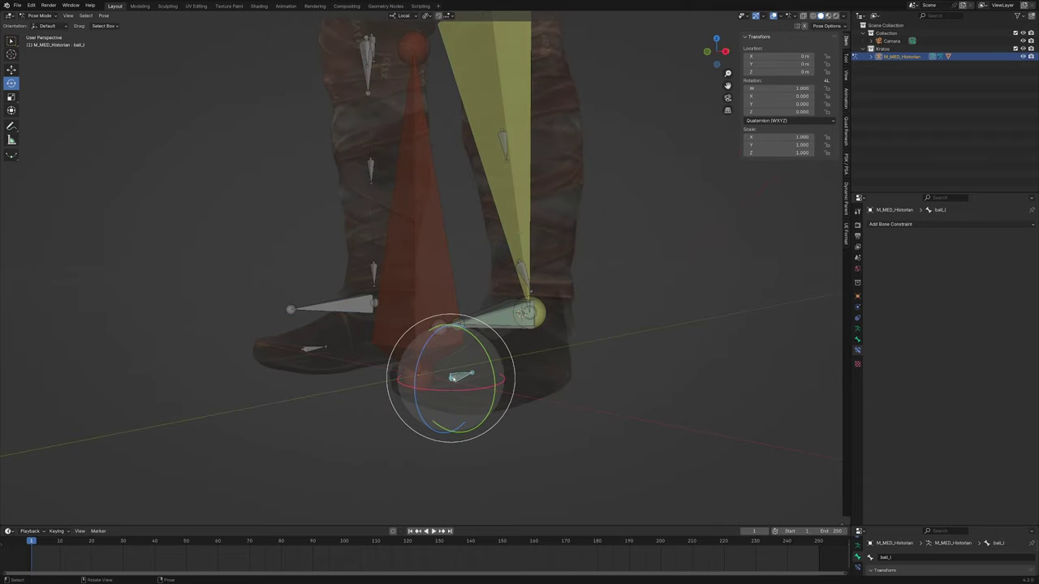
pyautogui.moveTo(460, 375); pyautogui.dragTo(467, 357, button='middle')
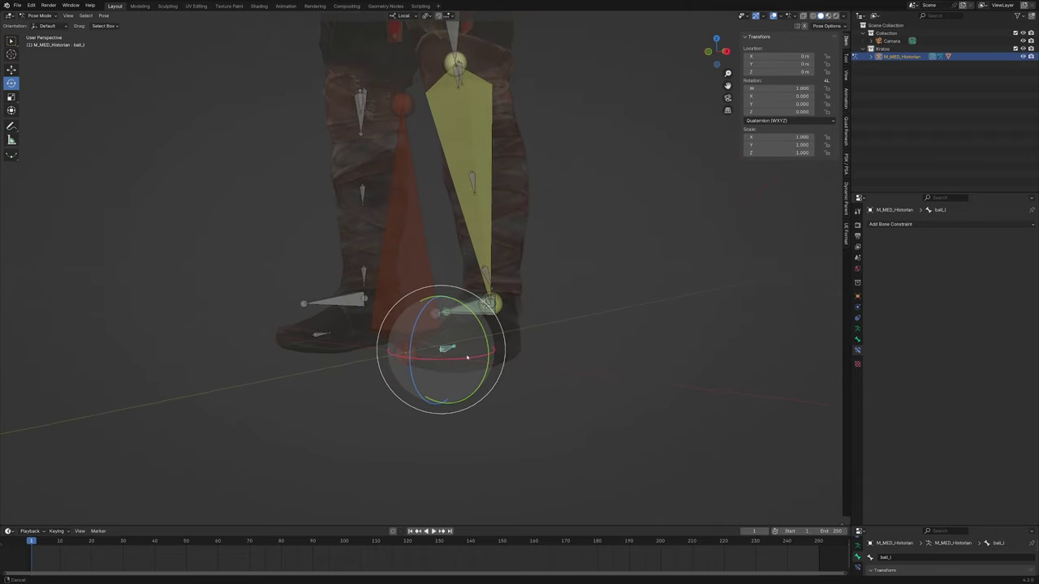
pyautogui.scroll(2, 487, 366)
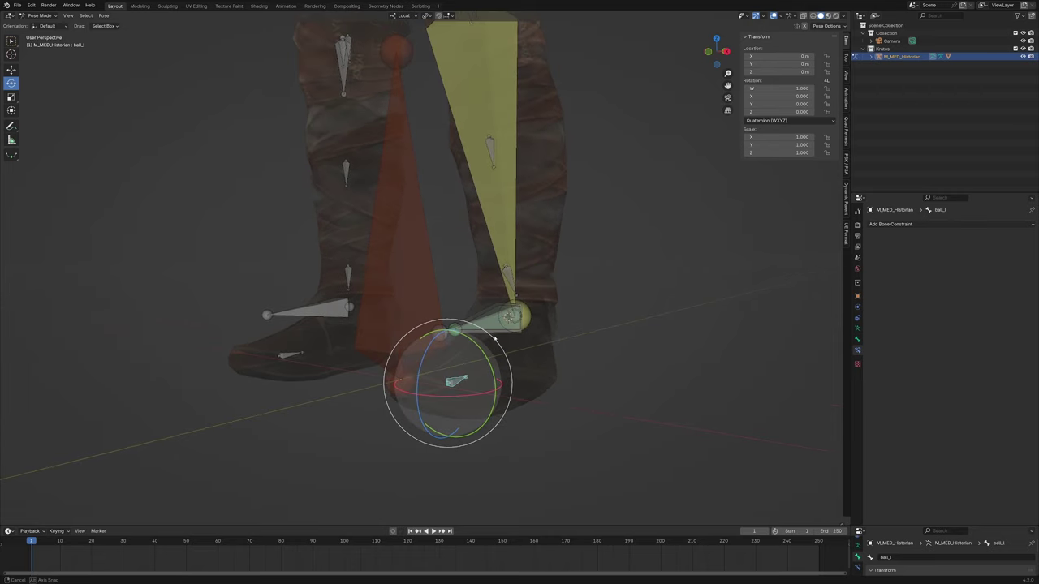
pyautogui.press('Tab')
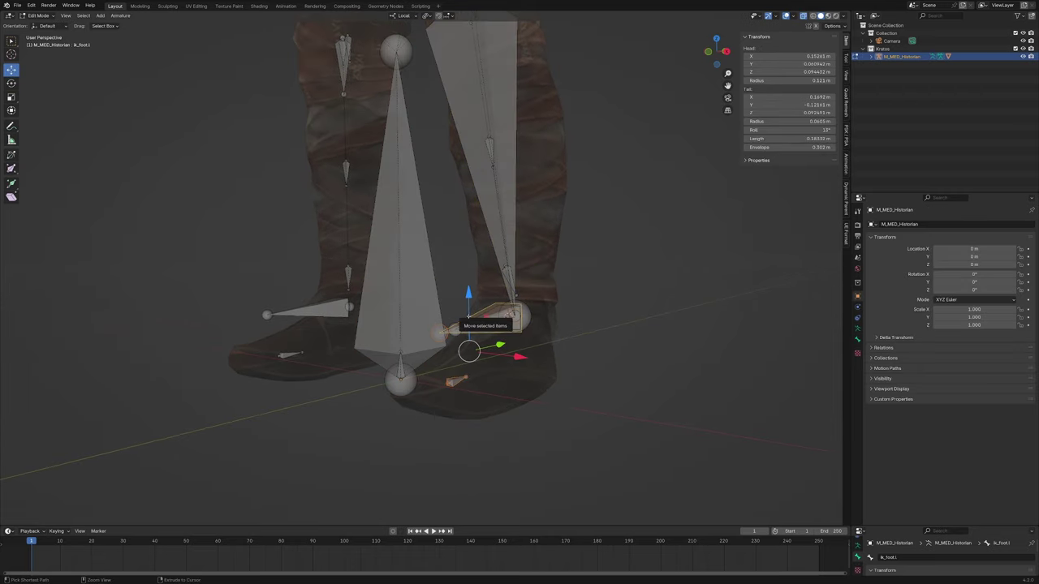
pyautogui.hotkey('ctrl', 'p')
pyautogui.click(470, 317)
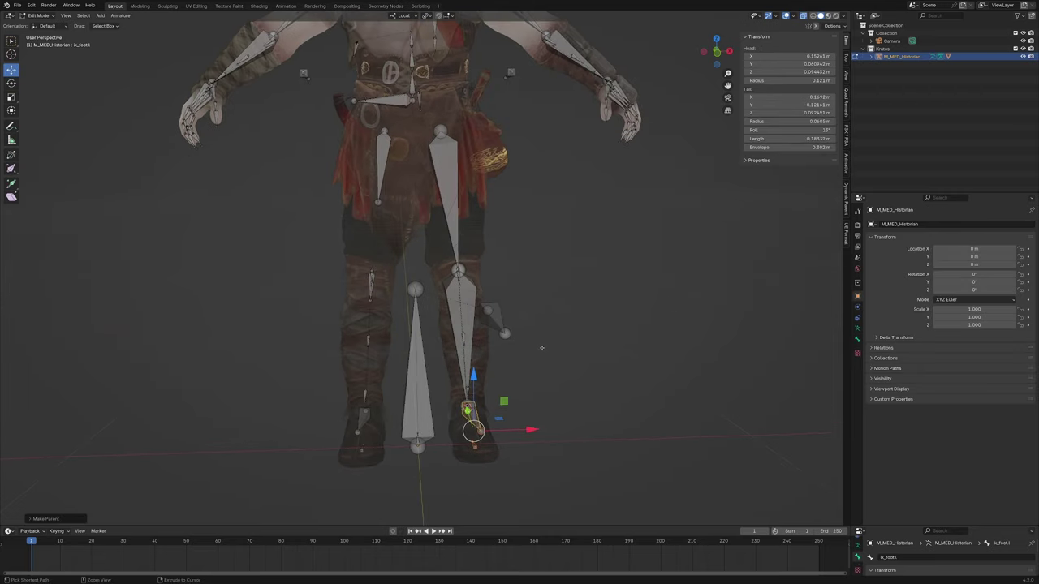
# Step: Select the left leg's bones and controls, symmetrize them to the right leg, and return to Pose Mode
pyautogui.moveTo(491, 172)
pyautogui.keyDown('ctrl'); pyautogui.mouseDown(button='right')
pyautogui.moveTo(442, 130)
pyautogui.moveTo(435, 406)
pyautogui.moveTo(530, 509)
pyautogui.moveTo(568, 347)
pyautogui.mouseUp(button='right'); pyautogui.keyUp('ctrl')
pyautogui.moveTo(547, 357); pyautogui.dragTo(583, 363, button='middle')
pyautogui.rightClick(501, 293)
pyautogui.click(500, 291)
pyautogui.moveTo(500, 324); pyautogui.dragTo(383, 343, button='middle')
pyautogui.hotkey('ctrl', 'Tab')
# Step: Try moving ik_foot.r and ik_foot.l in turn to check that both legs bend correctly
pyautogui.click(386, 411)
pyautogui.moveTo(385, 411); pyautogui.dragTo(455, 418, button='middle')
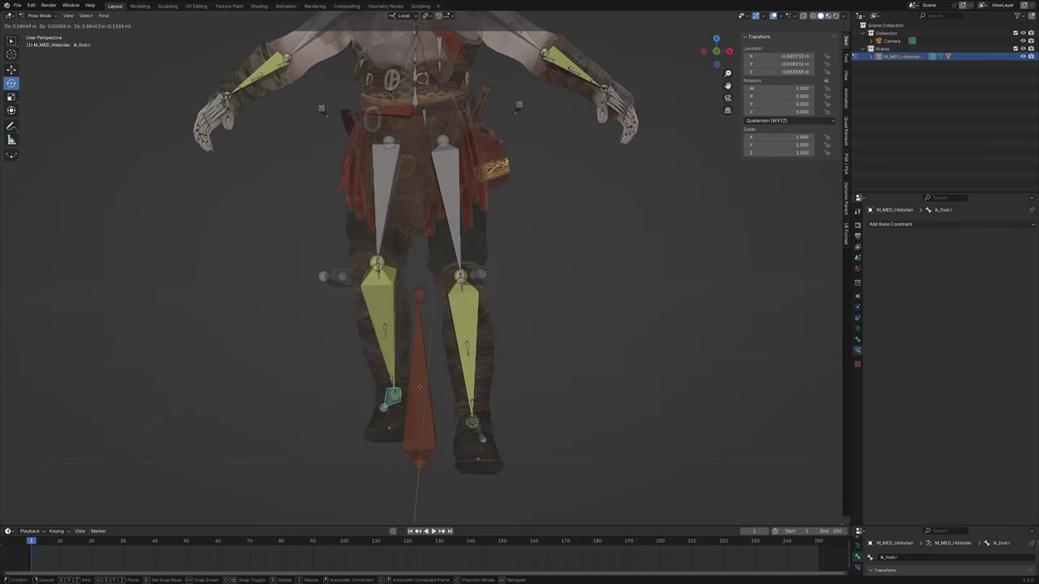
pyautogui.click(485, 441)
pyautogui.press('g')
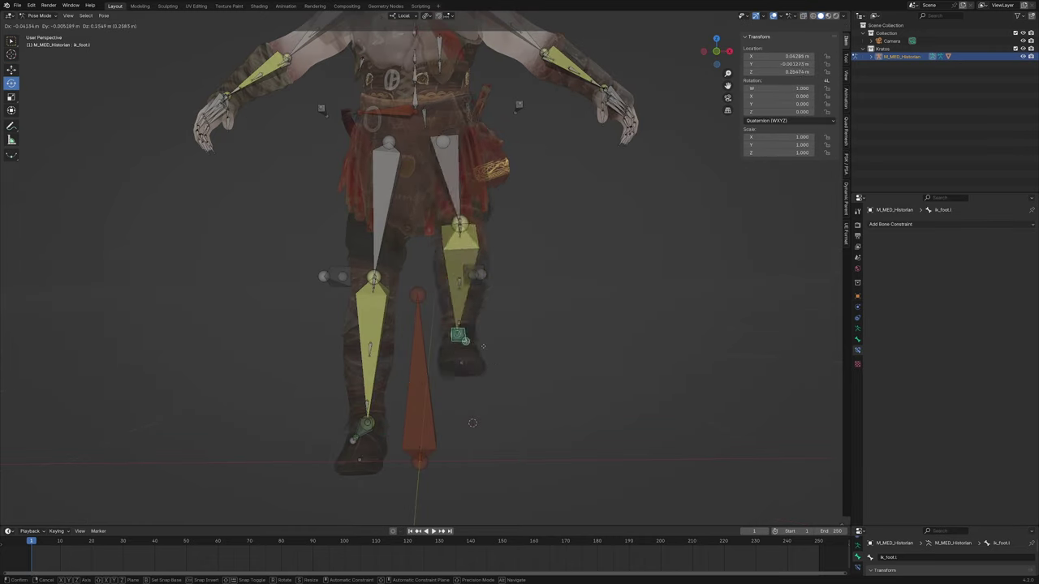
pyautogui.rightClick(478, 367)
# Step: Try moving pole_leg.l and pole_leg.r in turn to check both knee pole targets
pyautogui.click(482, 274)
pyautogui.press('g')
pyautogui.rightClick(675, 289)
pyautogui.click(343, 276)
pyautogui.press('g')
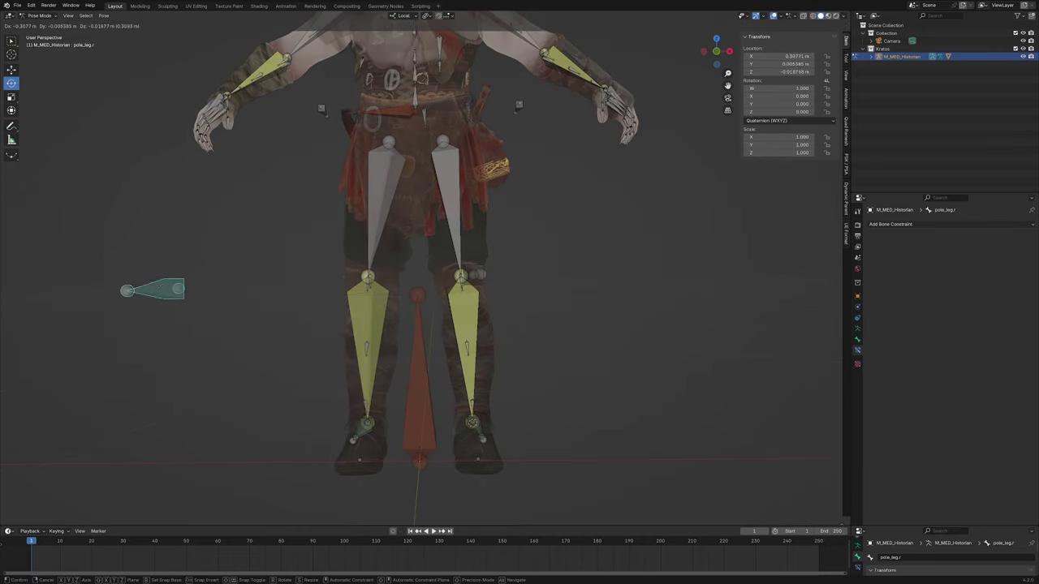
pyautogui.rightClick(427, 318)
# Step: Make the armature's skirt bone collection visible
pyautogui.scroll(-4, 433, 318)
pyautogui.moveTo(434, 319); pyautogui.dragTo(386, 419, button='middle')
pyautogui.scroll(3, 386, 419)
pyautogui.moveTo(385, 419); pyautogui.dragTo(415, 417, button='middle')
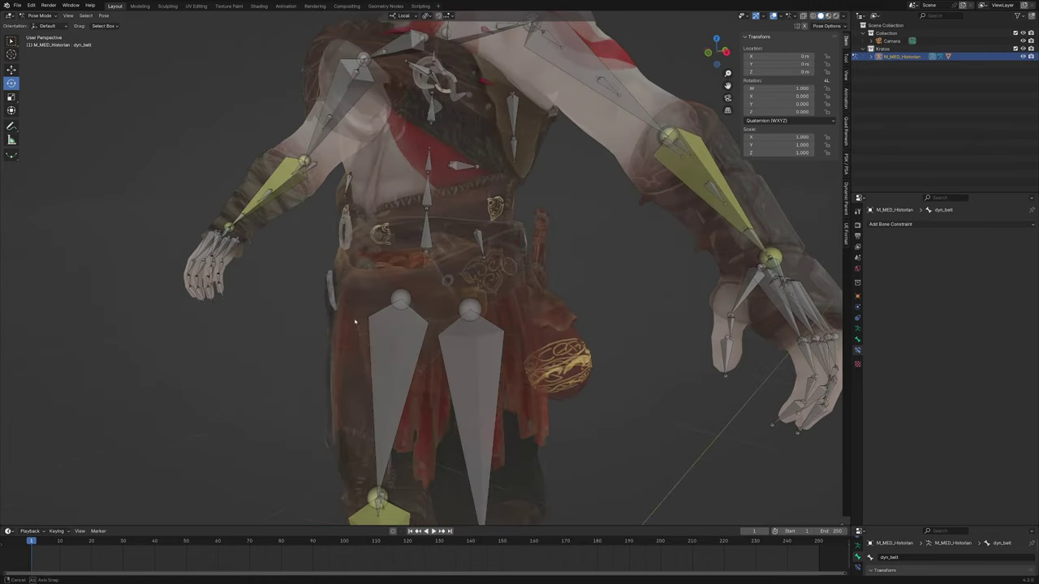
pyautogui.moveTo(355, 320); pyautogui.dragTo(402, 305, button='middle')
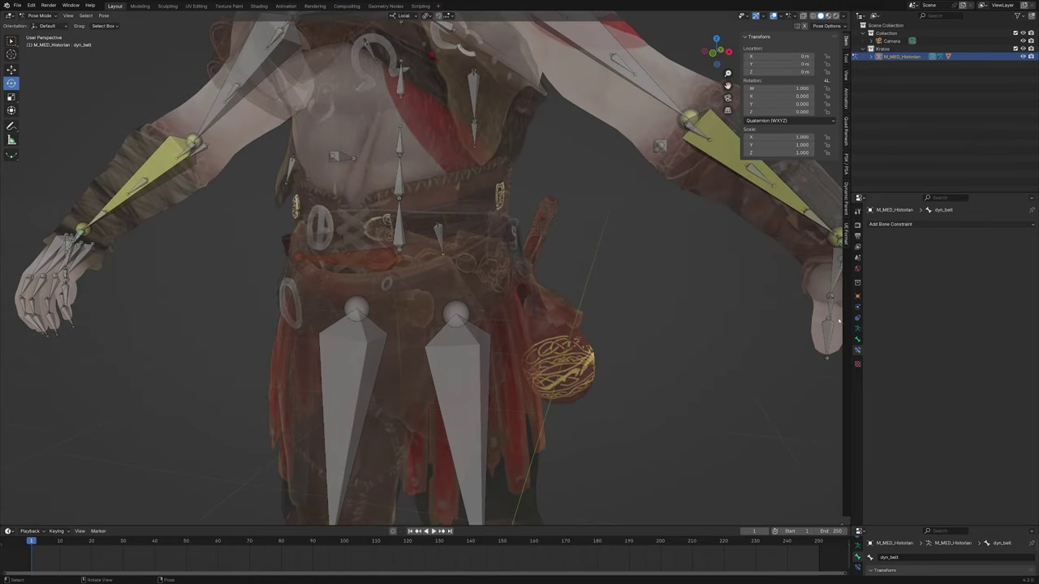
pyautogui.click(857, 331)
pyautogui.click(1008, 284)
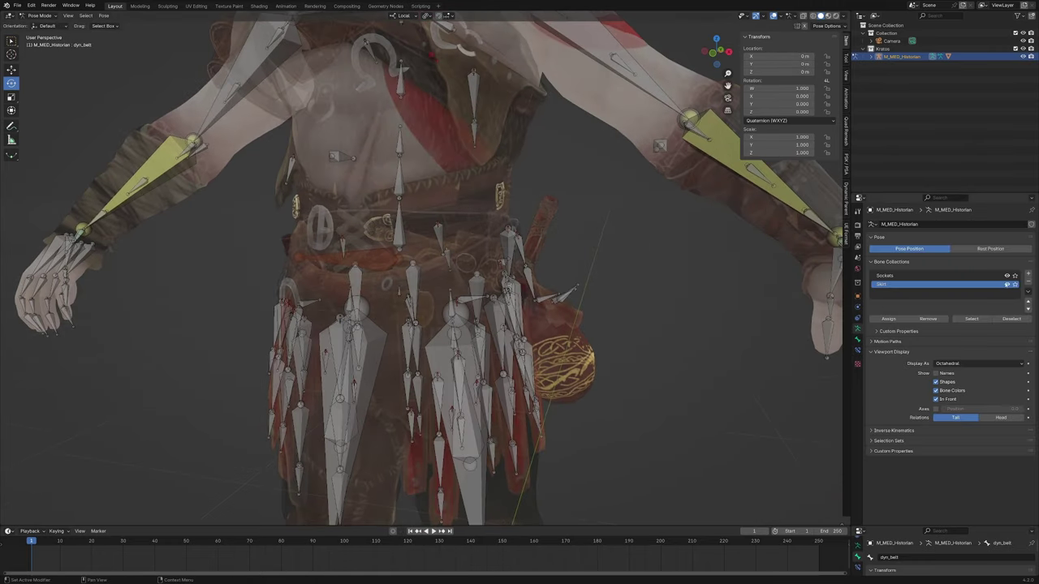
# Step: Try moving the pelvis bone to test how the body, skirt and IK legs respond
pyautogui.moveTo(384, 304); pyautogui.dragTo(532, 331, button='middle')
pyautogui.scroll(2, 396, 306)
pyautogui.click(489, 326)
pyautogui.press('g')
pyautogui.rightClick(482, 327)
pyautogui.scroll(-4, 482, 326)
pyautogui.scroll(-3, 518, 326)
pyautogui.press('g')
pyautogui.rightClick(560, 329)
pyautogui.scroll(2, 560, 326)
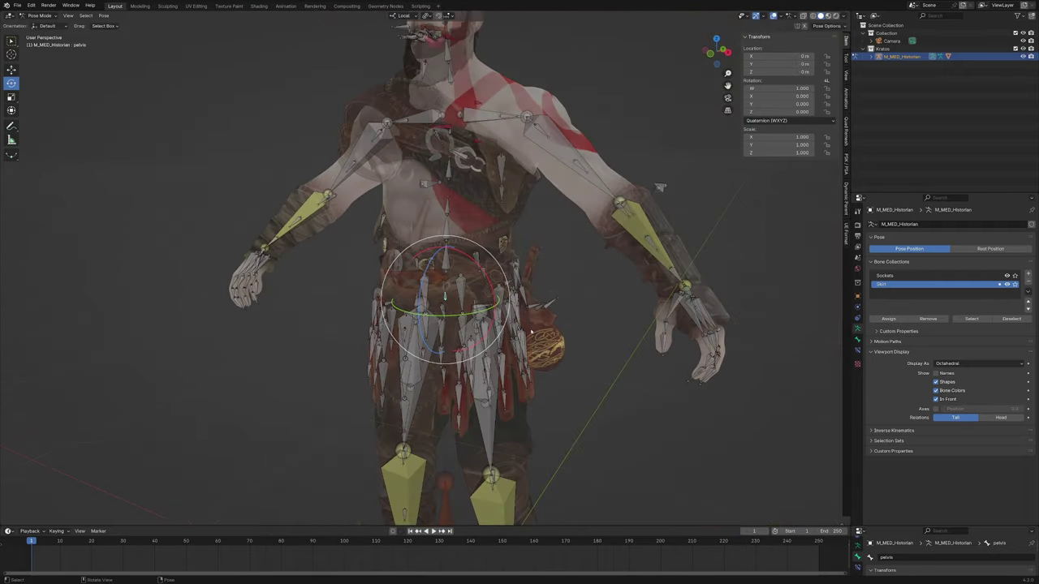
# Step: Hide the armature's skirt bone collection
pyautogui.click(1007, 285)
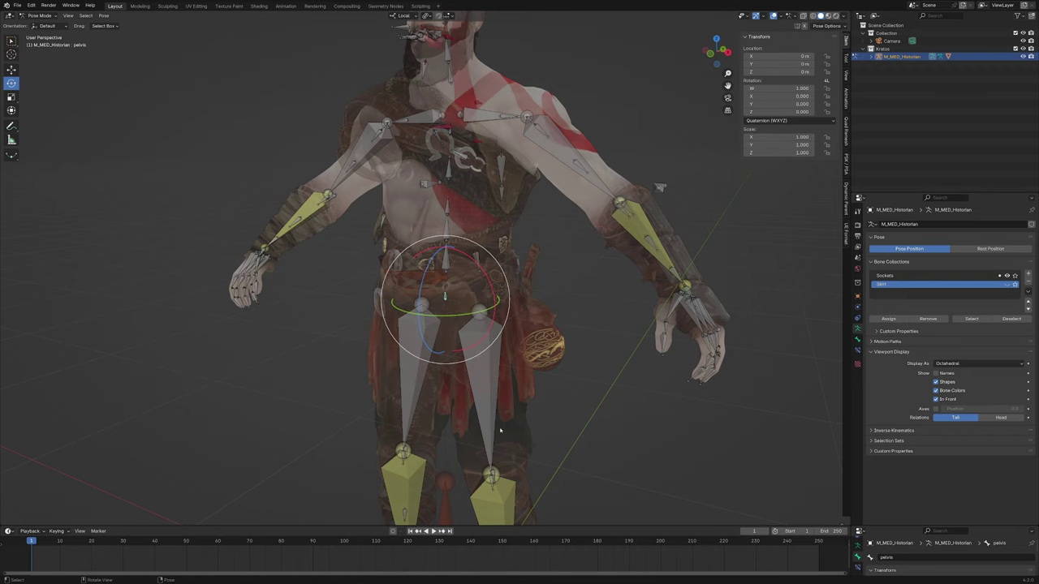
pyautogui.scroll(3, 465, 371)
pyautogui.moveTo(437, 326); pyautogui.dragTo(430, 333, button='middle')
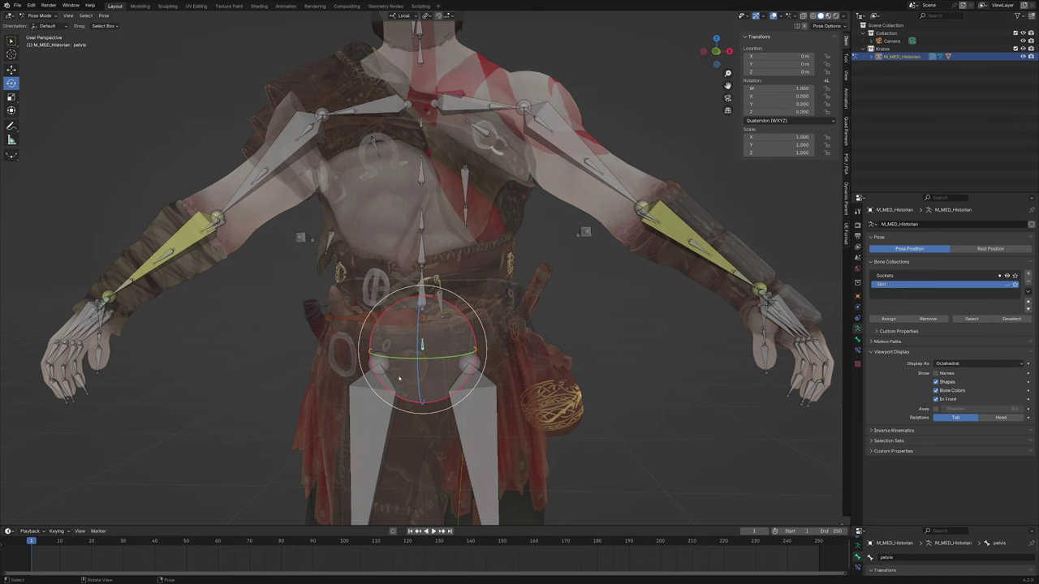
# Step: Duplicate the pelvis bone, enlarge the copy to about 0.039 m long, and parent the original pelvis to it with its offset kept
pyautogui.scroll(2, 398, 380)
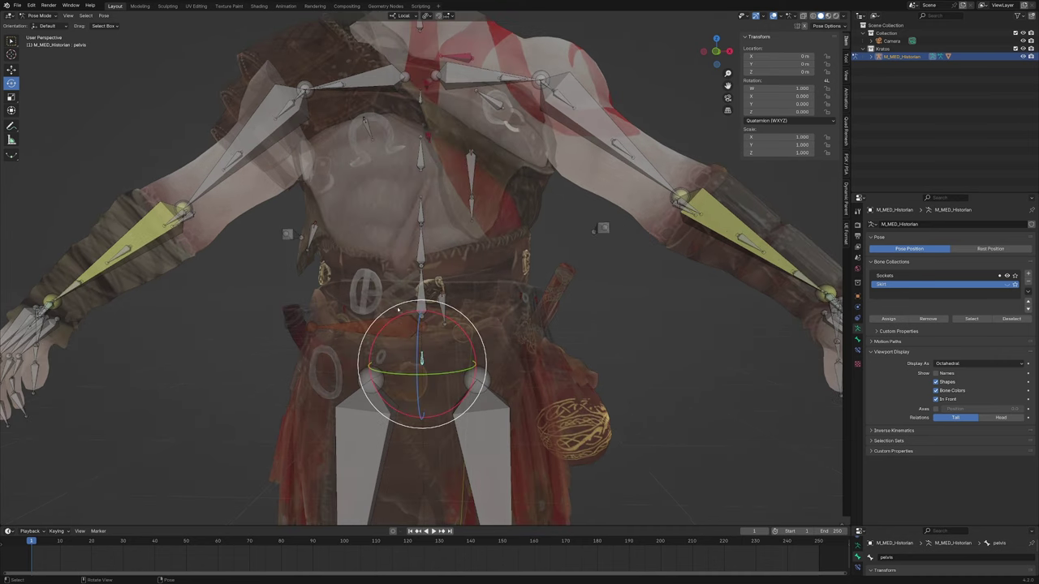
pyautogui.scroll(1, 418, 374)
pyautogui.moveTo(420, 374); pyautogui.dragTo(436, 331, button='middle')
pyautogui.scroll(-3, 412, 374)
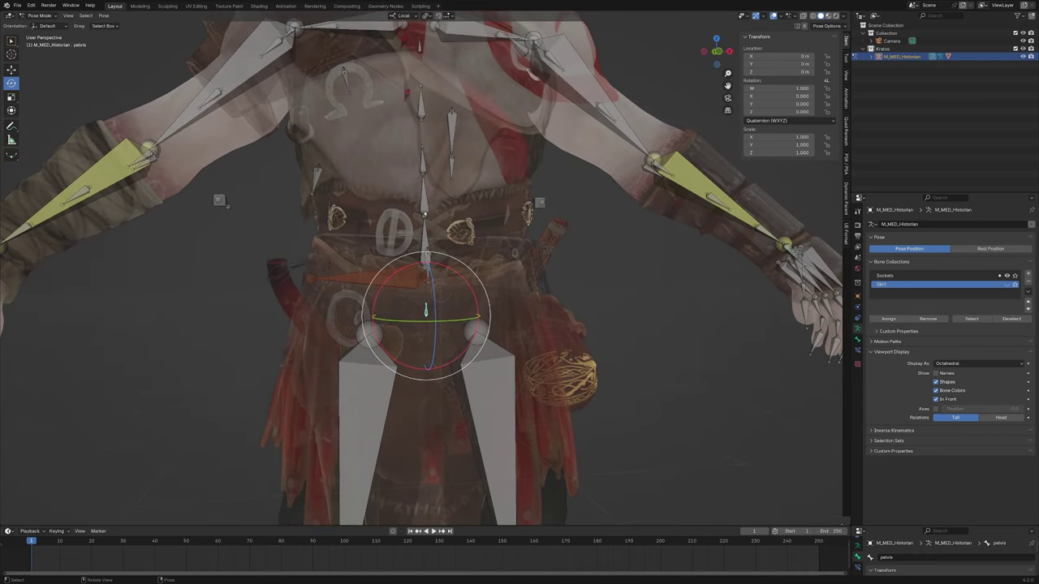
pyautogui.press('Tab')
pyautogui.scroll(3, 424, 213)
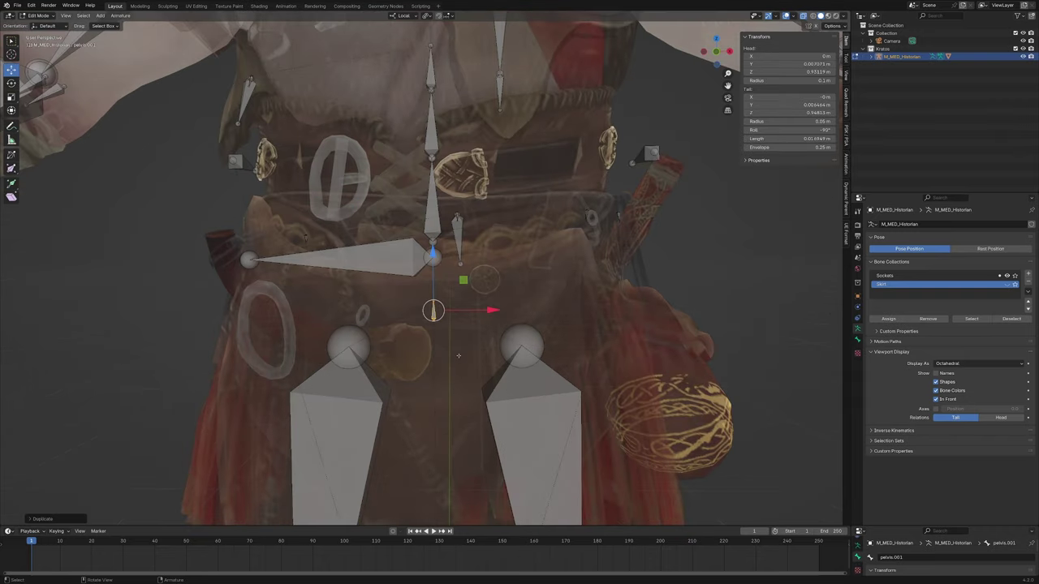
pyautogui.hotkey('shift', 'd')
pyautogui.press('s')
pyautogui.press('Return')
pyautogui.scroll(3, 438, 284)
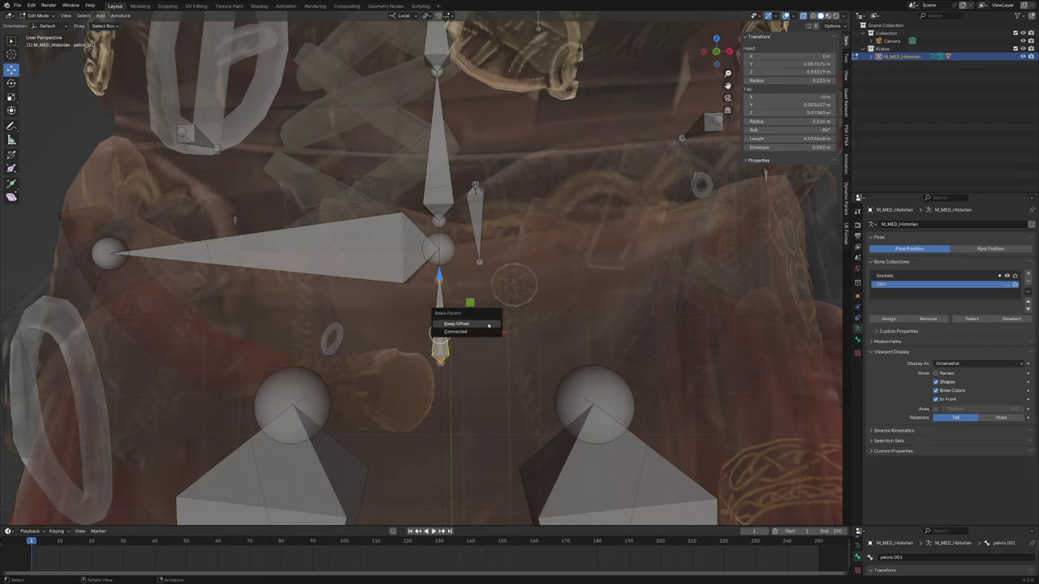
pyautogui.scroll(-2, 446, 309)
# Step: Parent spine_01 to the enlarged pelvis copy and rename that copy COG
pyautogui.hotkey('ctrl', 'Tab')
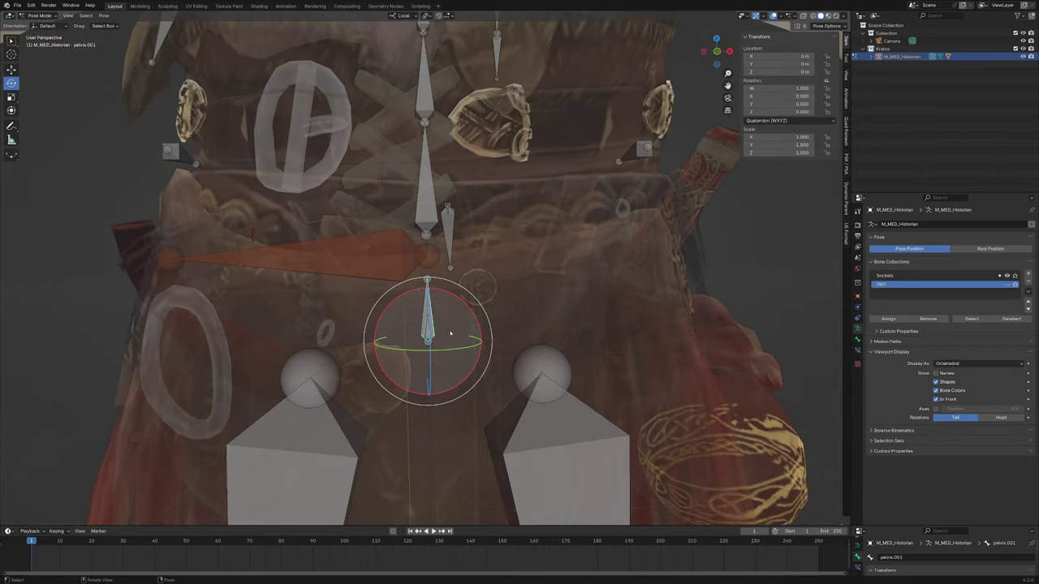
pyautogui.scroll(-5, 450, 333)
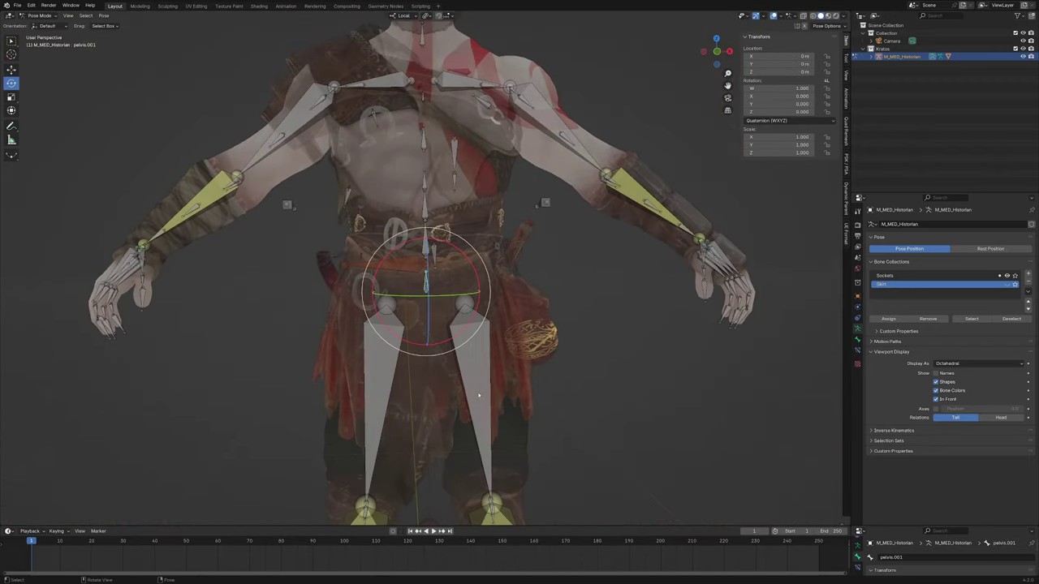
pyautogui.scroll(4, 467, 405)
pyautogui.click(438, 214)
pyautogui.moveTo(465, 327); pyautogui.dragTo(468, 322, button='middle')
pyautogui.scroll(2, 469, 322)
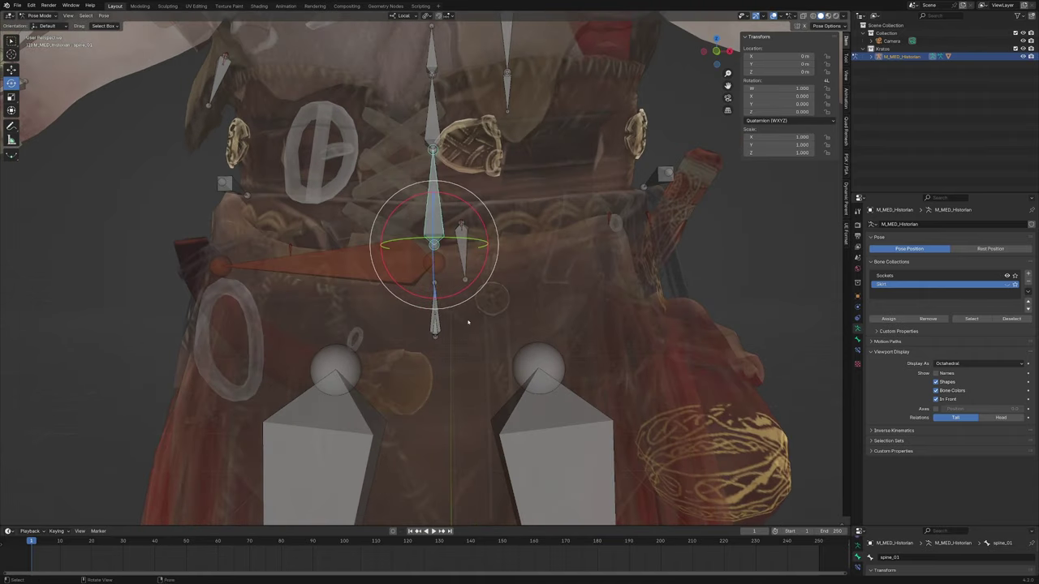
pyautogui.press('Tab')
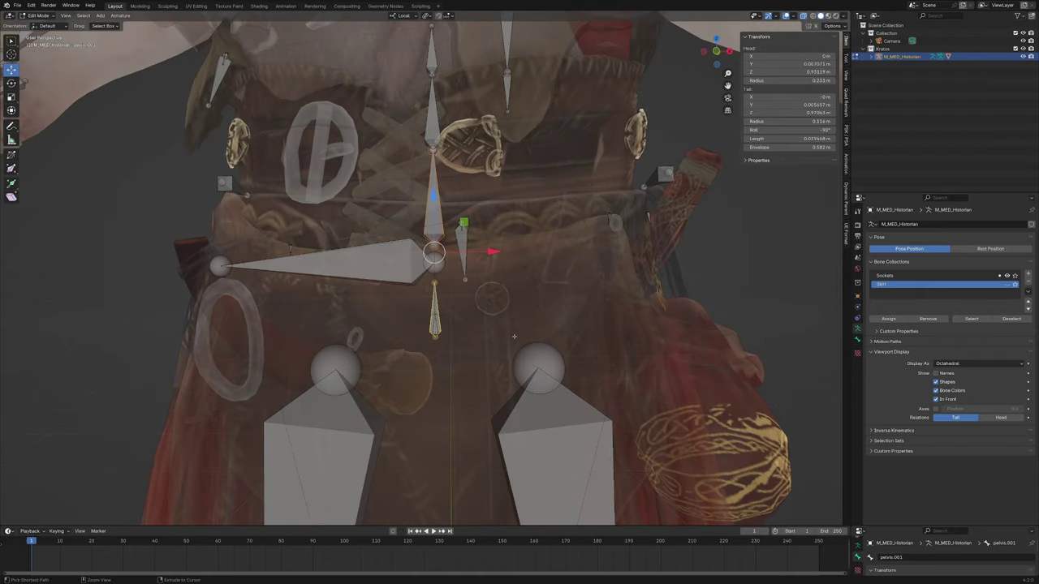
pyautogui.click(515, 338)
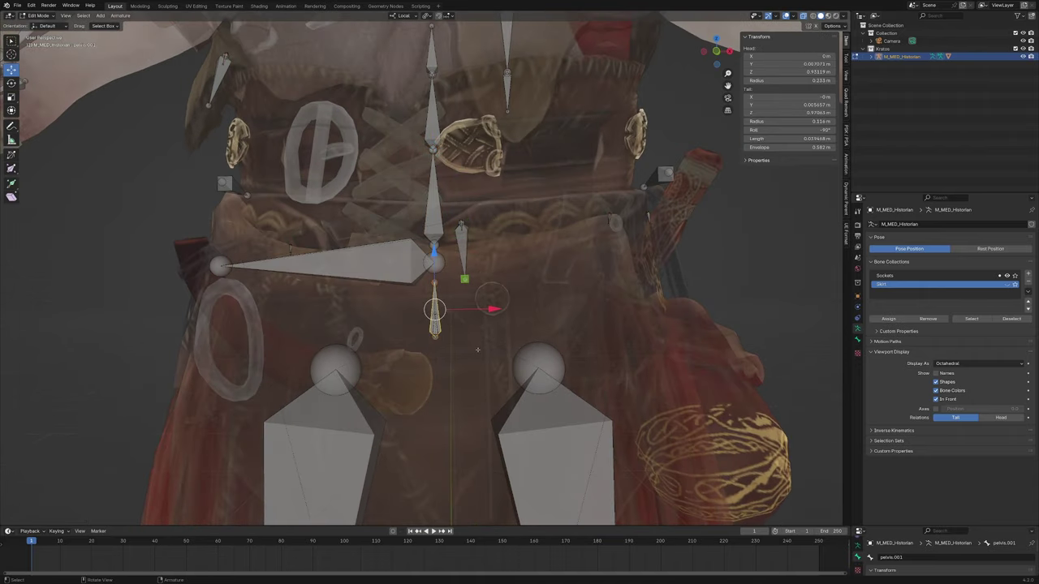
pyautogui.moveTo(478, 350); pyautogui.dragTo(481, 347, button='middle')
pyautogui.press('F2')
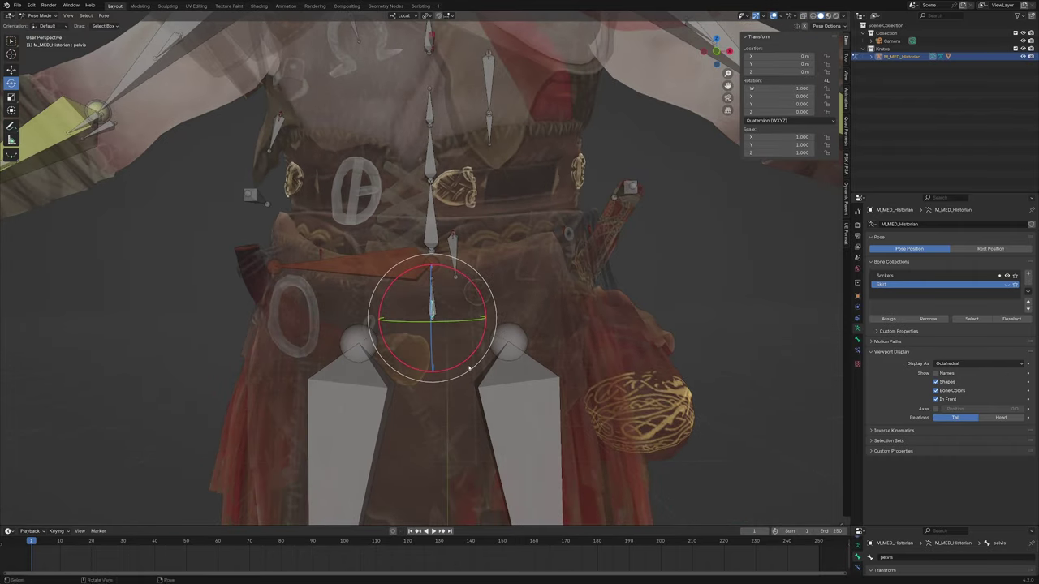
# Step: Try moving the pelvis bone repeatedly in Pose Mode to check how the hips, torso and legs respond
pyautogui.press('g')
pyautogui.rightClick(545, 363)
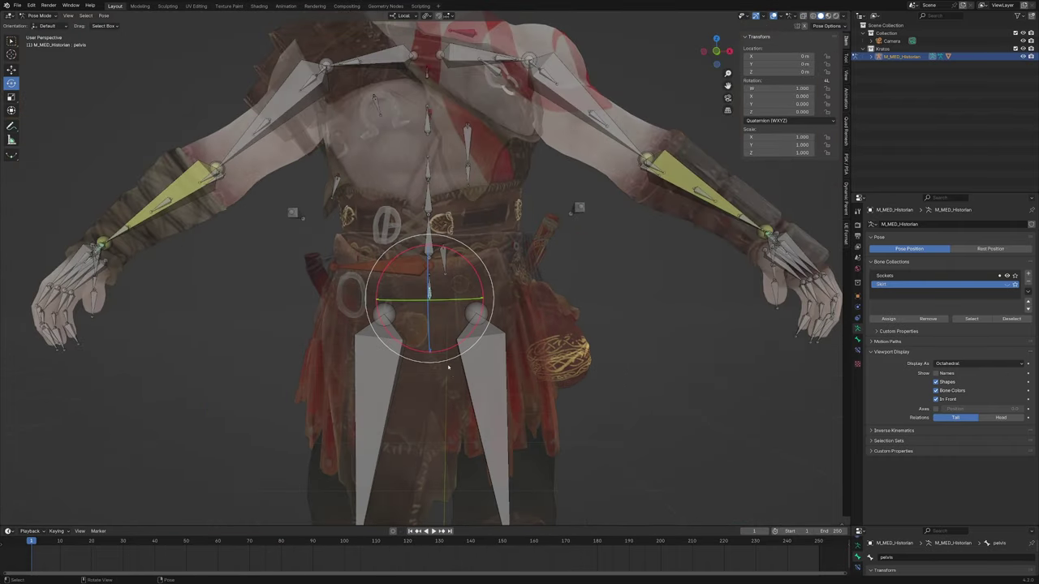
pyautogui.scroll(-3, 524, 385)
pyautogui.press('g')
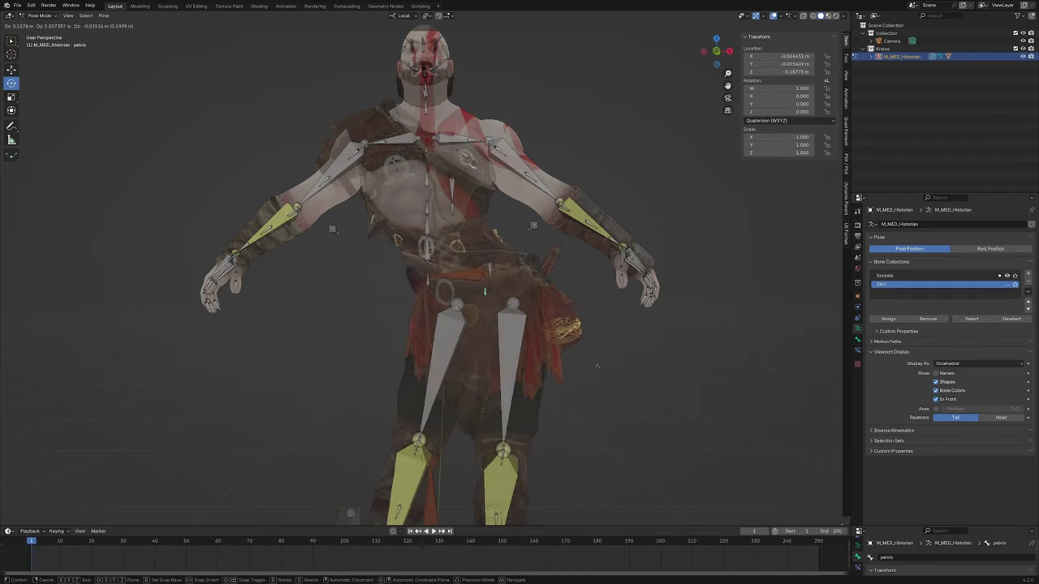
pyautogui.rightClick(550, 313)
pyautogui.scroll(-3, 545, 315)
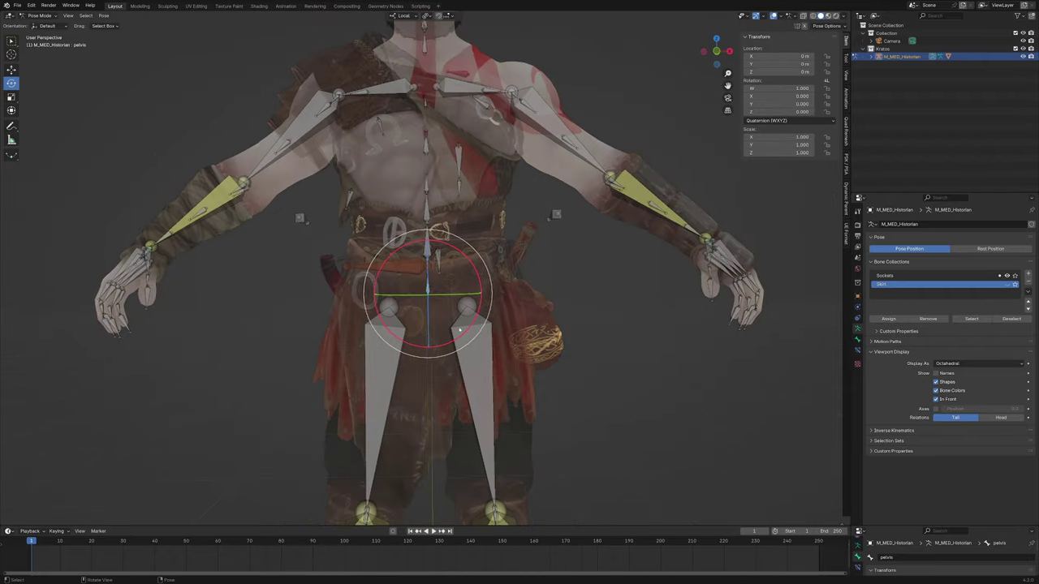
pyautogui.press('g')
pyautogui.rightClick(514, 343)
pyautogui.scroll(2, 495, 324)
pyautogui.moveTo(482, 307); pyautogui.dragTo(471, 307, button='middle')
pyautogui.scroll(-1, 451, 269)
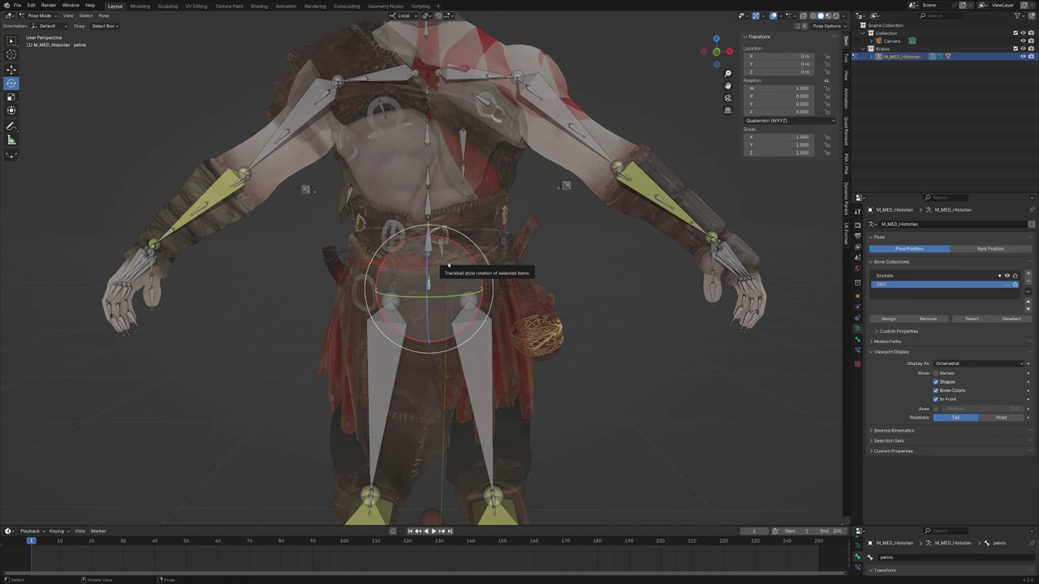
# Step: Duplicate the spine_02 bone in place and scale the copy down to about 0.038 m long
pyautogui.scroll(3, 448, 265)
pyautogui.scroll(-1, 423, 203)
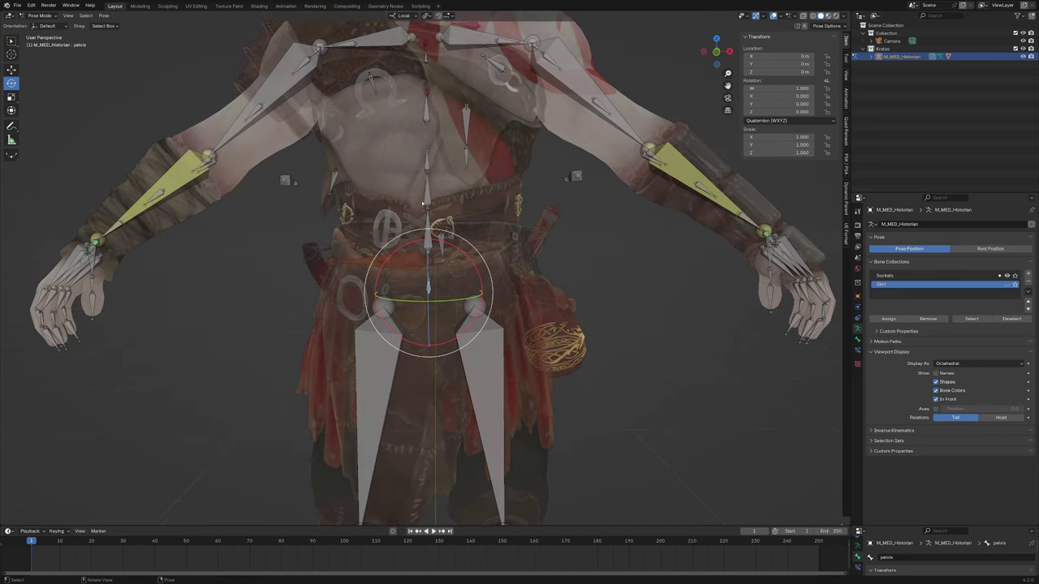
pyautogui.click(423, 204)
pyautogui.scroll(3, 423, 204)
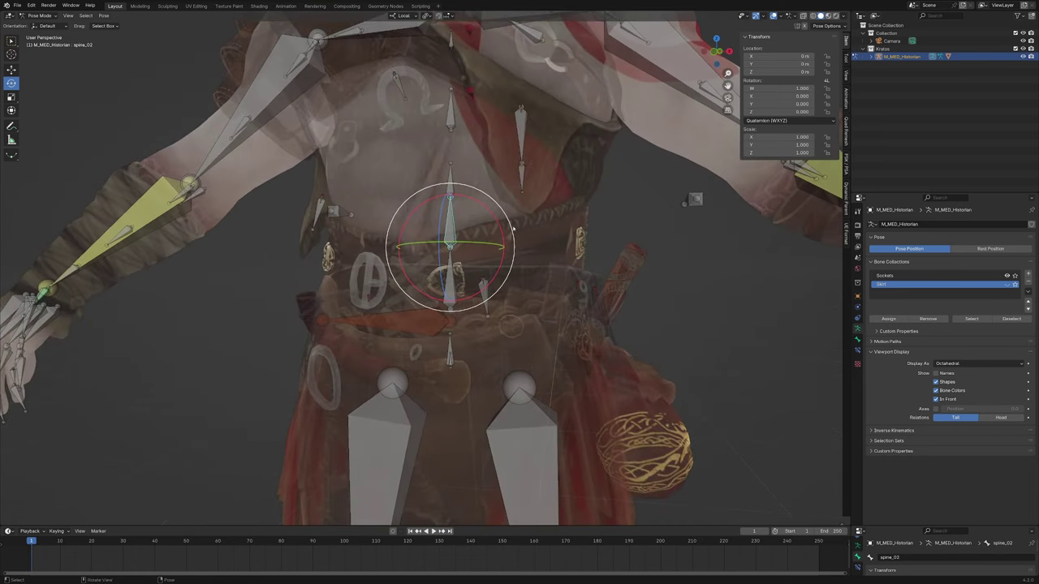
pyautogui.press('Tab')
pyautogui.scroll(2, 551, 224)
pyautogui.hotkey('shift', 'd')
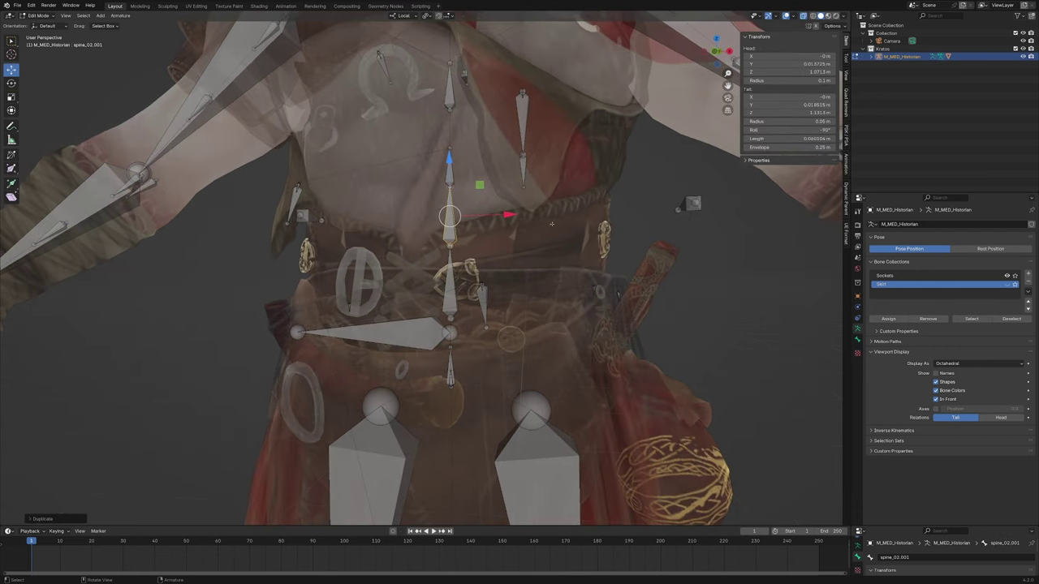
pyautogui.press('s')
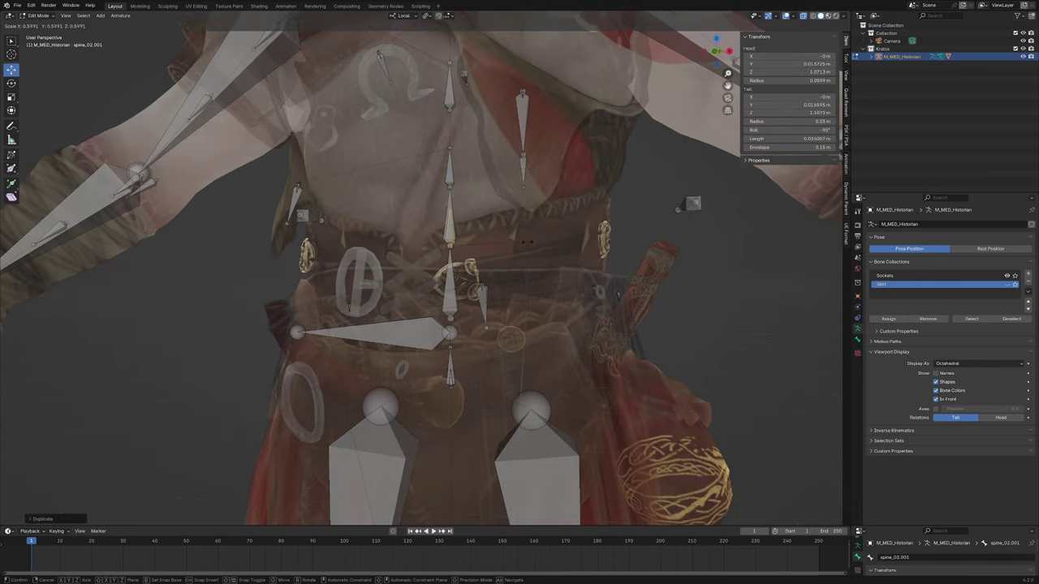
pyautogui.click(530, 241)
# Step: Rename the duplicated spine_02 bone as hips
pyautogui.click(893, 557)
pyautogui.write('s')
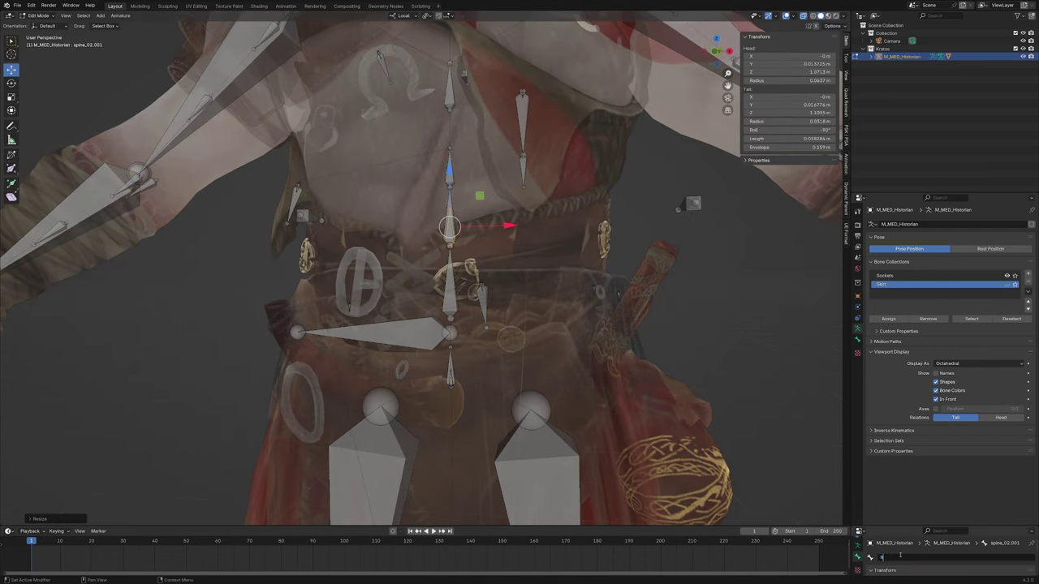
pyautogui.write('ips')
pyautogui.press('Return')
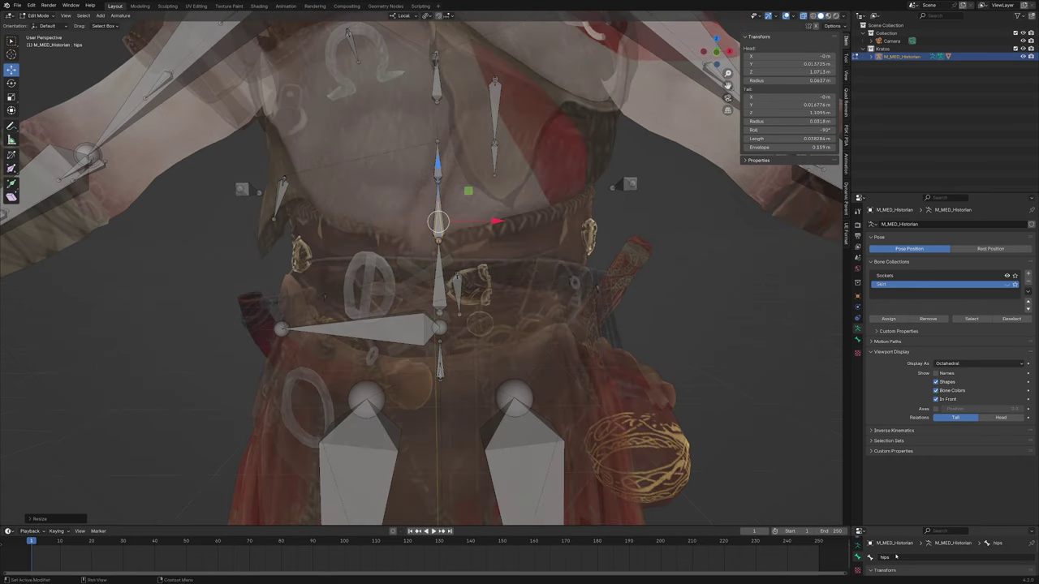
# Step: Parent the pelvis bone to the hips bone using Keep Offset
pyautogui.moveTo(510, 358); pyautogui.dragTo(468, 362, button='middle')
pyautogui.click(469, 372)
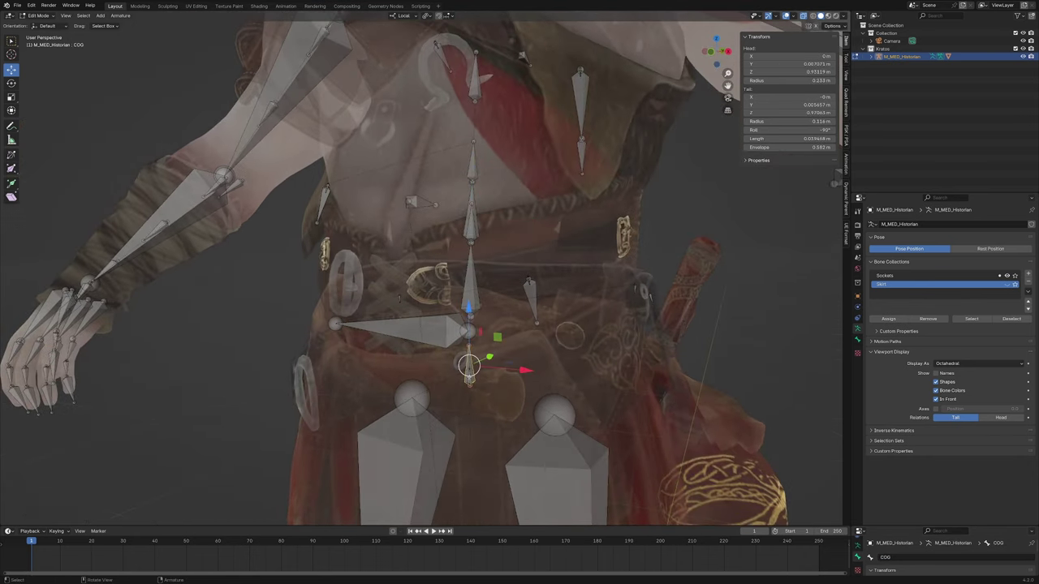
pyautogui.click(469, 376)
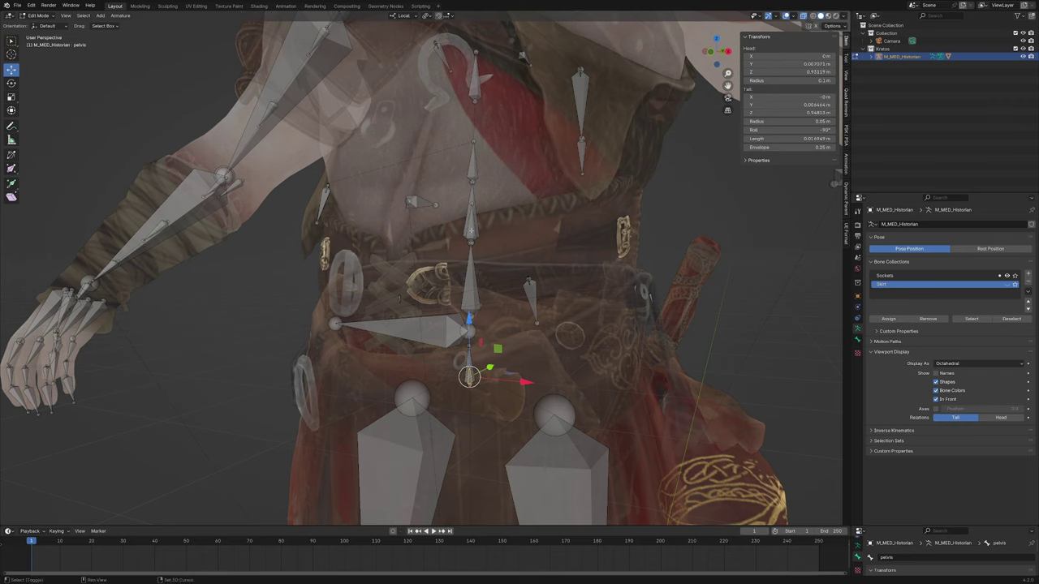
pyautogui.keyDown('alt'); pyautogui.click(471, 227); pyautogui.keyUp('alt')
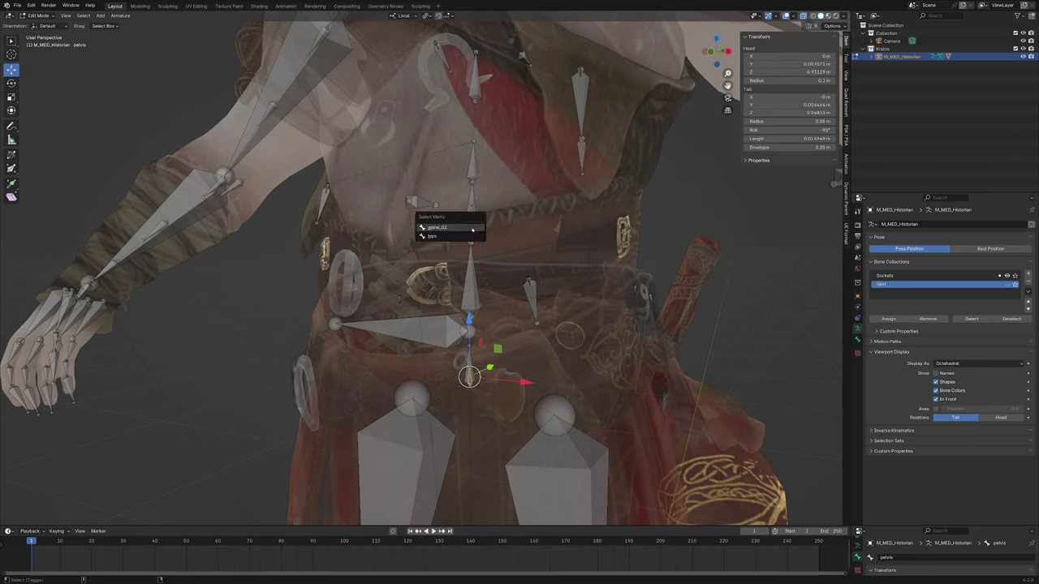
pyautogui.click(463, 236)
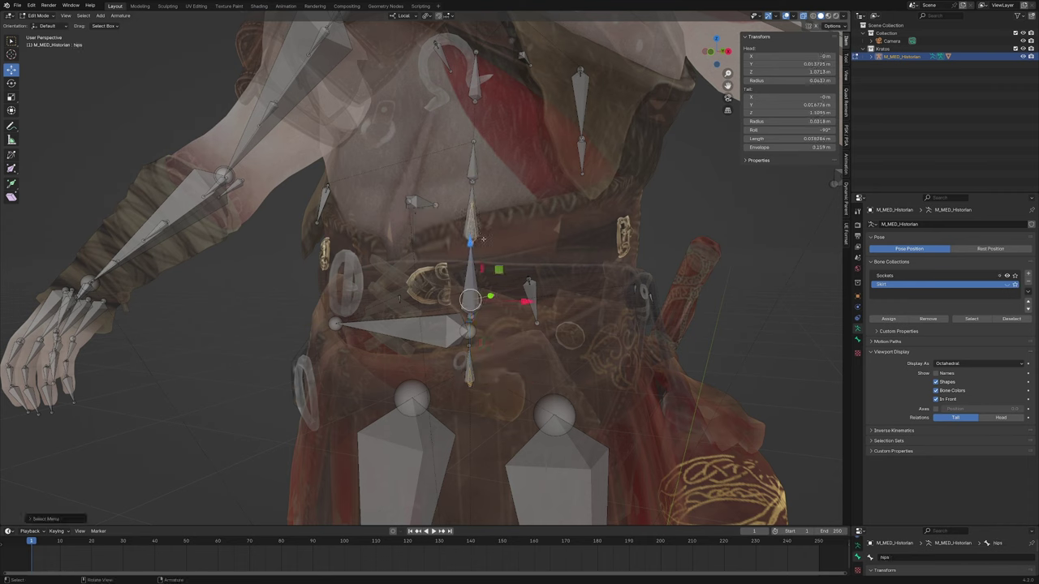
pyautogui.hotkey('ctrl', 'p')
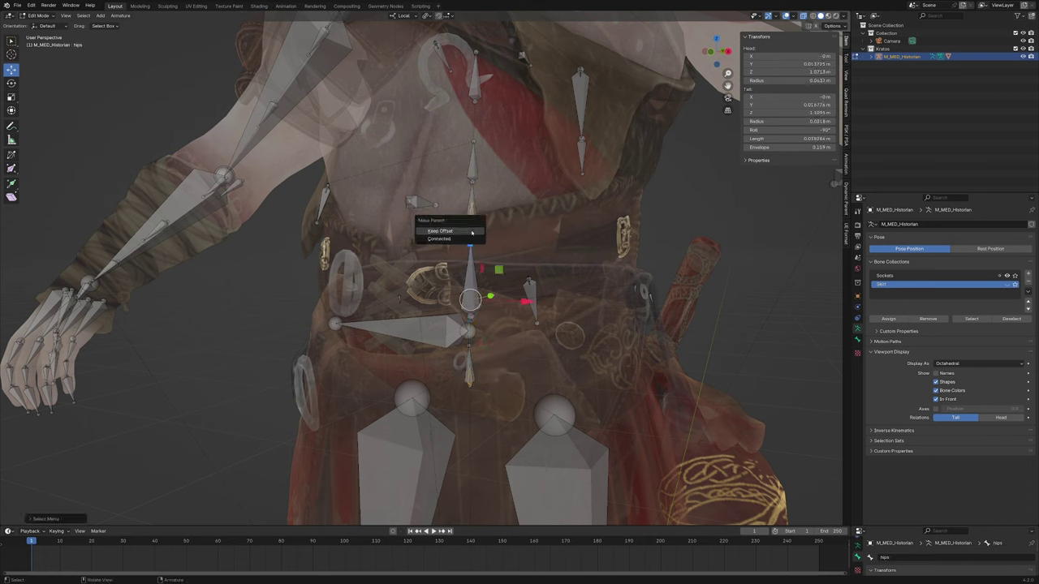
pyautogui.click(473, 233)
# Step: Try rotating the hips bone in Pose Mode to check how the pelvis and upper legs follow
pyautogui.moveTo(472, 235); pyautogui.dragTo(507, 240, button='middle')
pyautogui.press('Tab')
pyautogui.click(425, 237)
pyautogui.click(425, 237)
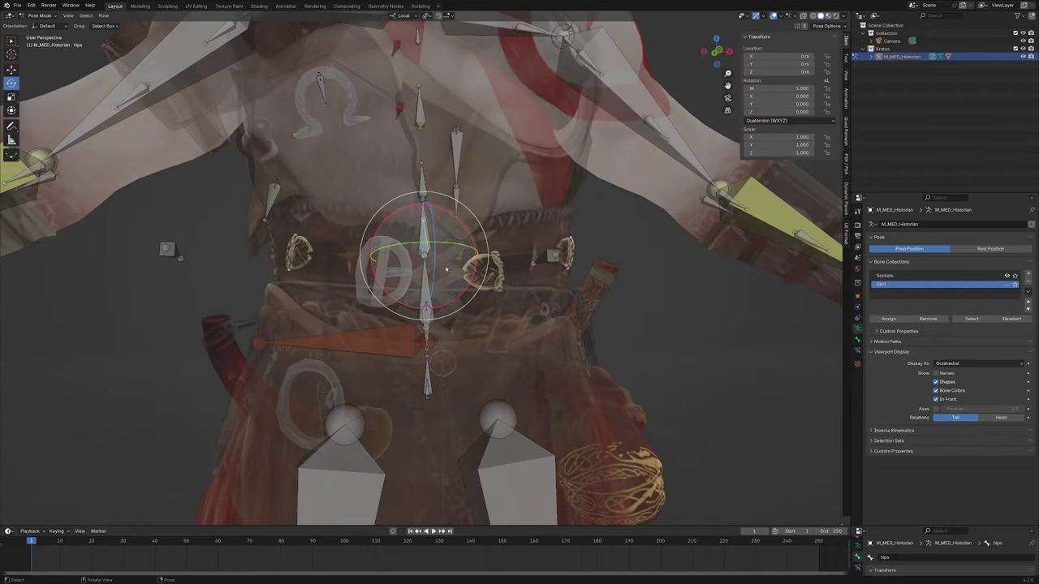
pyautogui.moveTo(446, 269); pyautogui.dragTo(466, 279, button='middle')
pyautogui.press('r')
pyautogui.moveTo(477, 285); pyautogui.dragTo(476, 289)
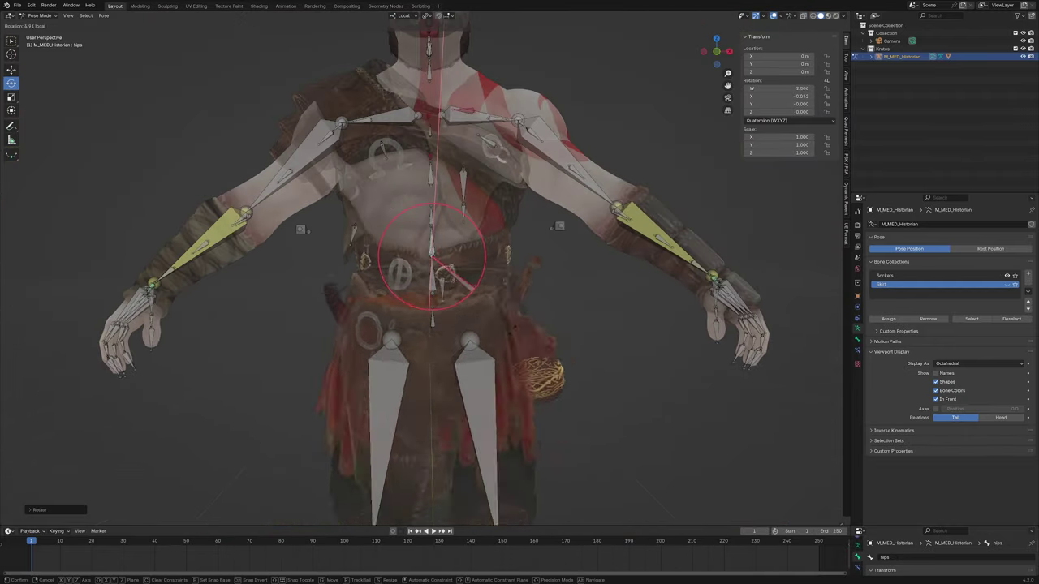
pyautogui.click(422, 334)
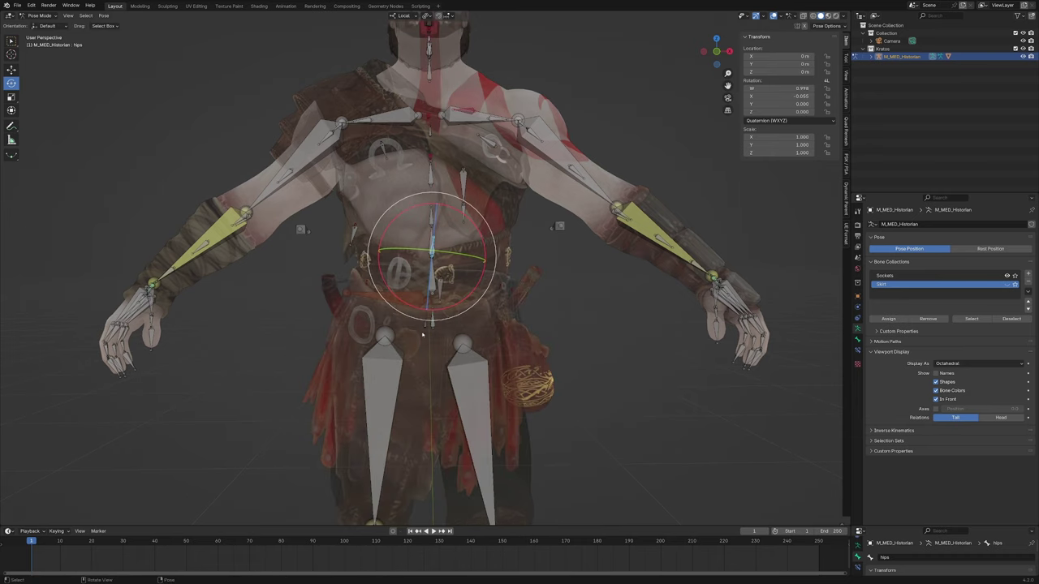
# Step: Parent the spine_01 bone to the hips bone in Edit Mode
pyautogui.scroll(4, 431, 324)
pyautogui.scroll(2, 457, 307)
pyautogui.click(457, 306)
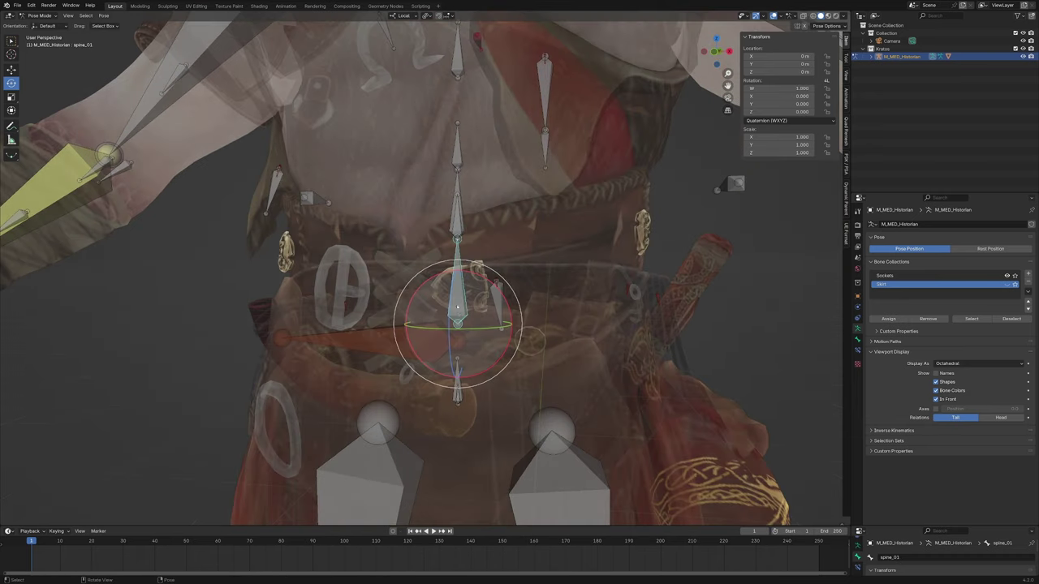
pyautogui.press('Tab')
pyautogui.scroll(2, 457, 300)
pyautogui.keyDown('shift'); pyautogui.moveTo(467, 199); pyautogui.dragTo(439, 223, button='middle'); pyautogui.keyUp('shift')
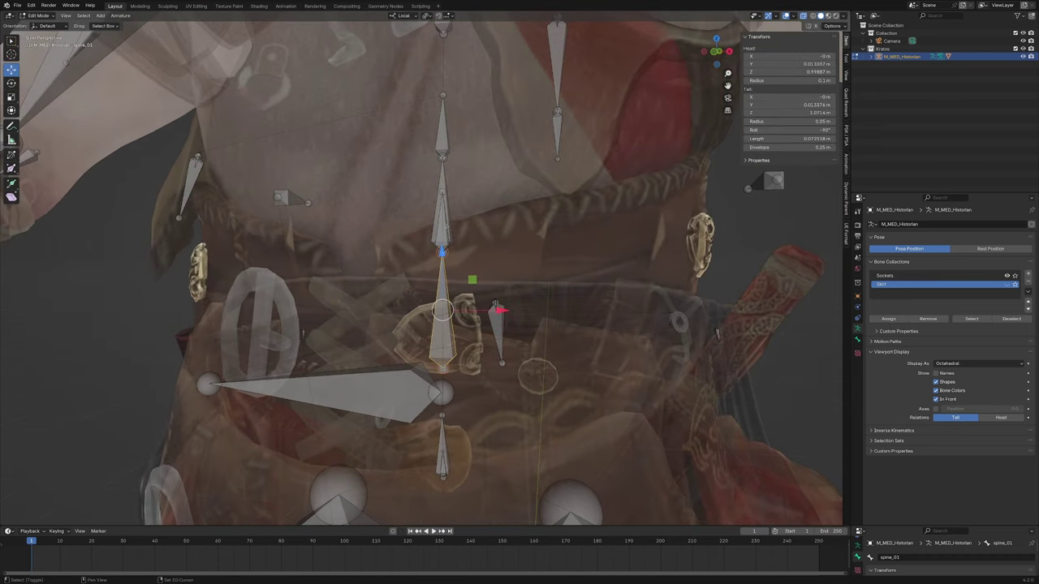
pyautogui.hotkey('ctrl', 'z')
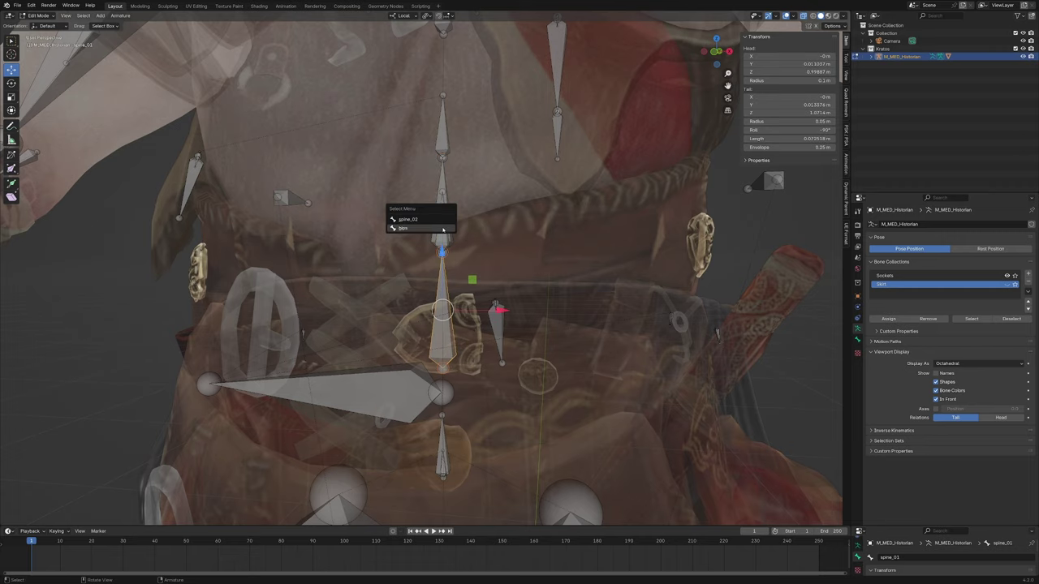
pyautogui.click(443, 229)
pyautogui.moveTo(482, 263); pyautogui.dragTo(521, 266, button='middle')
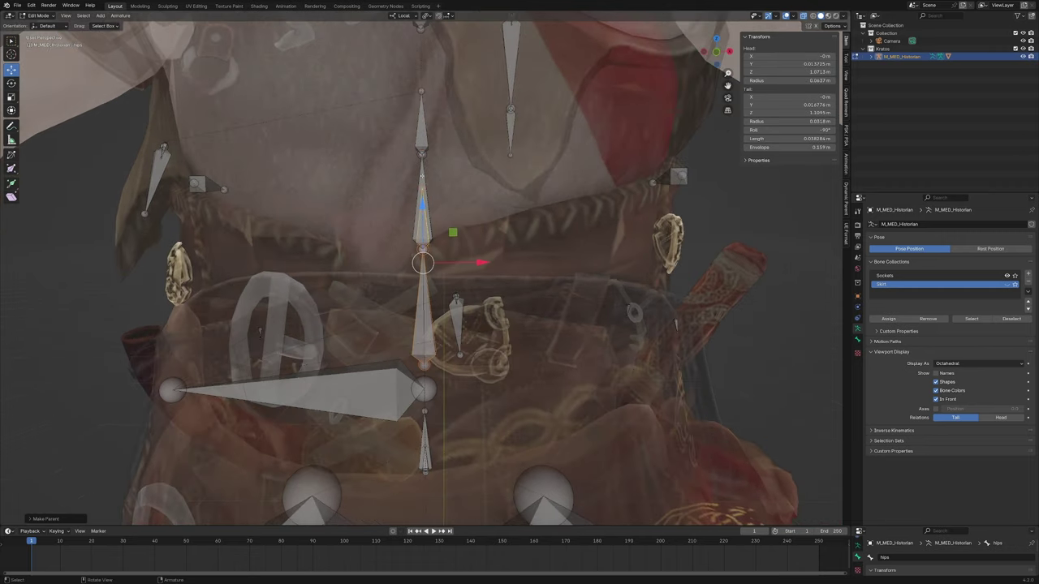
# Step: Parent the spine_02 bone to the COG bone in Edit Mode
pyautogui.click(425, 213)
pyautogui.scroll(-3, 430, 231)
pyautogui.moveTo(456, 268); pyautogui.dragTo(342, 268, button='middle')
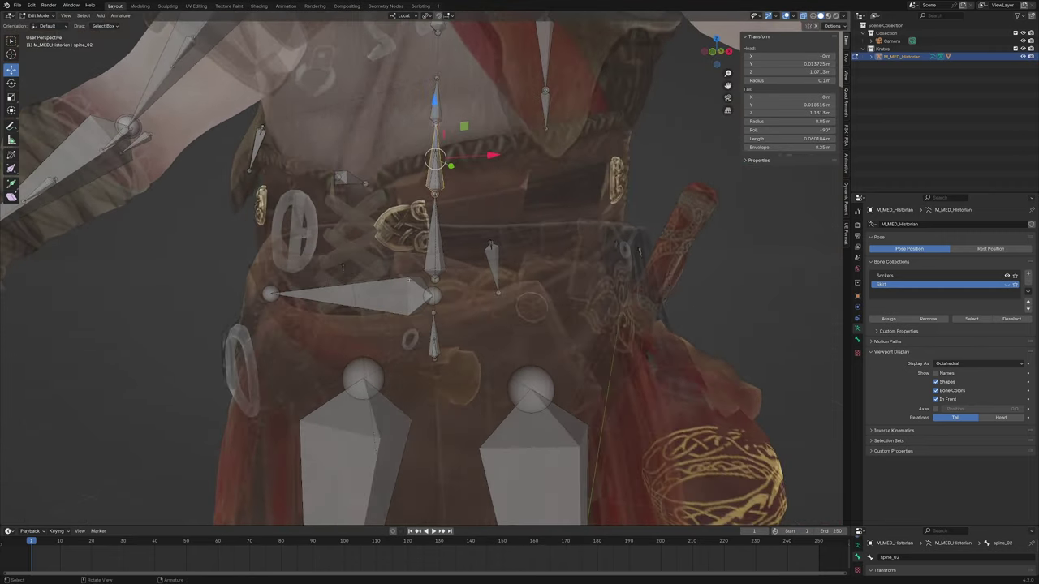
pyautogui.keyDown('shift'); pyautogui.click(432, 329); pyautogui.keyUp('shift')
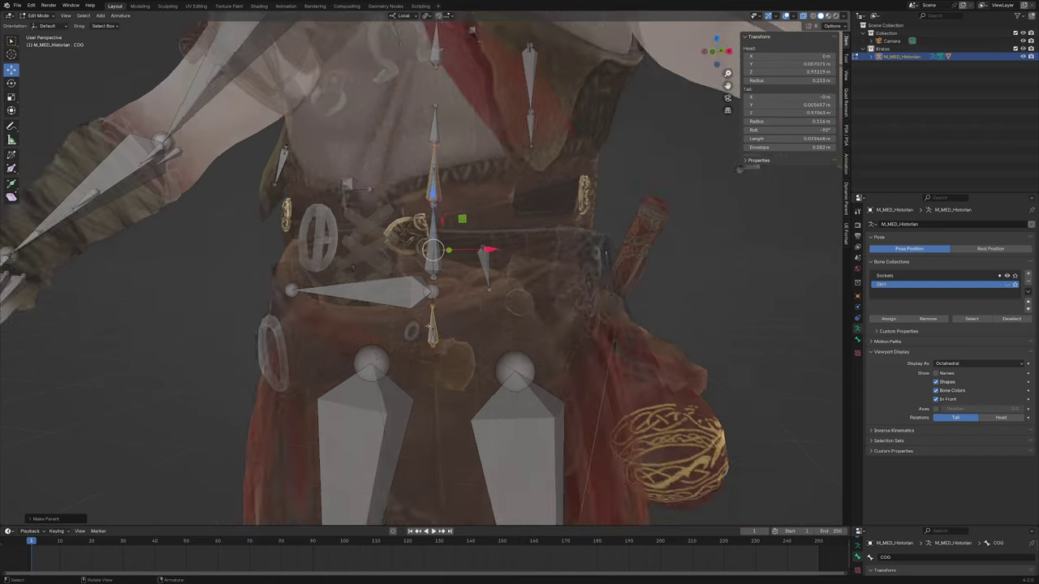
# Step: Check in Pose Mode how the spine_02 and COG bones rotate with the new parenting
pyautogui.scroll(-2, 451, 373)
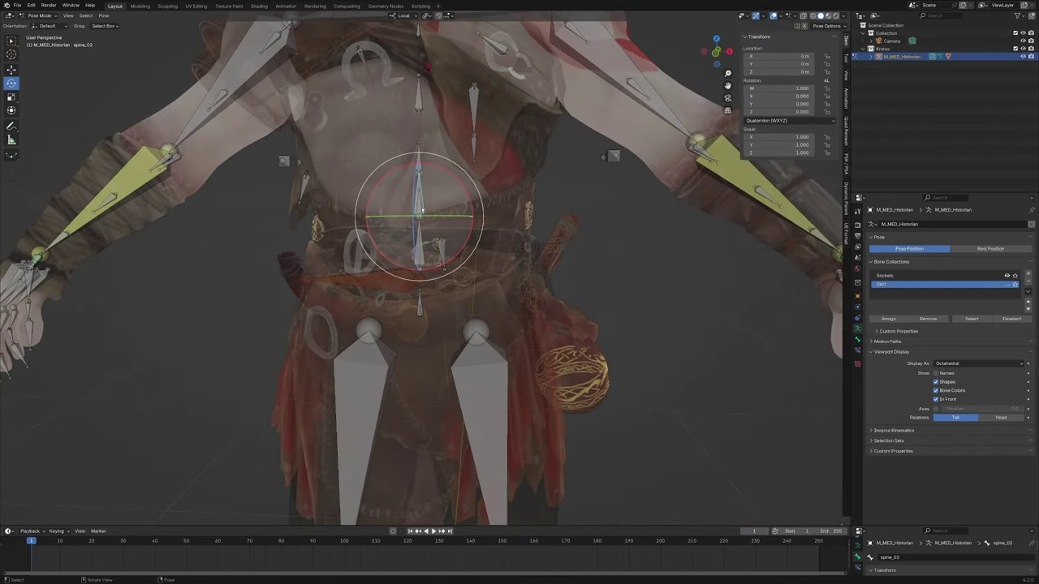
pyautogui.moveTo(465, 196); pyautogui.dragTo(438, 203)
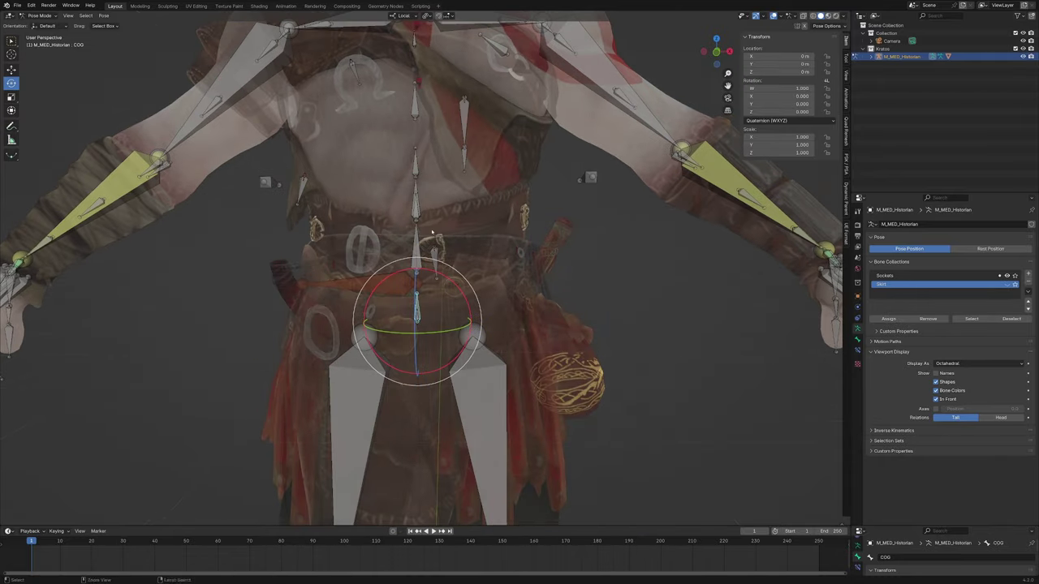
pyautogui.scroll(1, 416, 276)
# Step: Parent the hips bone to the COG bone in Edit Mode, returning to Pose Mode
pyautogui.click(414, 195)
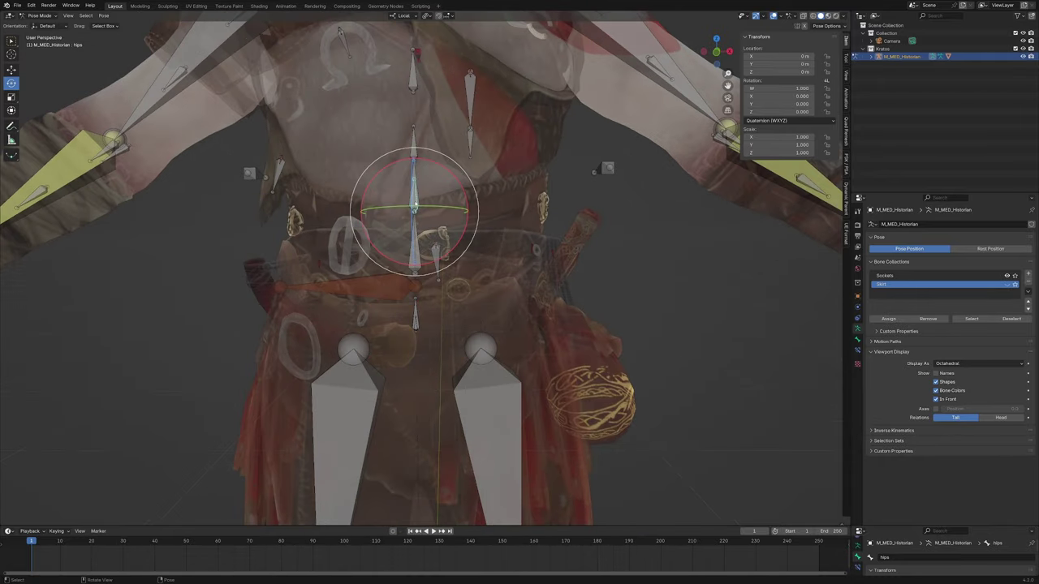
pyautogui.press('Tab')
pyautogui.moveTo(429, 327); pyautogui.dragTo(421, 328, button='middle')
pyautogui.scroll(2, 422, 327)
pyautogui.keyDown('shift'); pyautogui.click(424, 335); pyautogui.keyUp('shift')
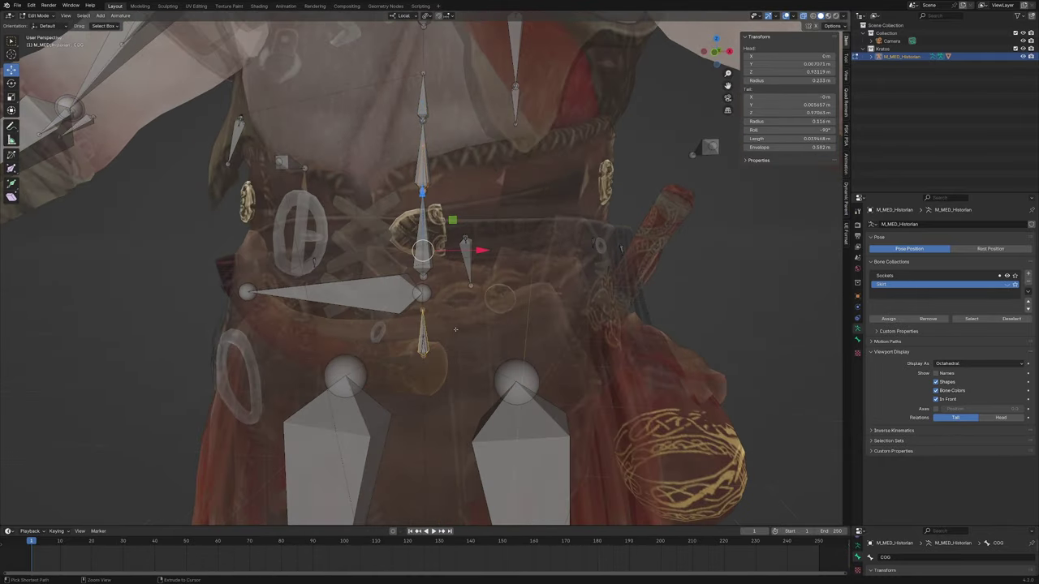
pyautogui.click(456, 331)
pyautogui.press('Tab')
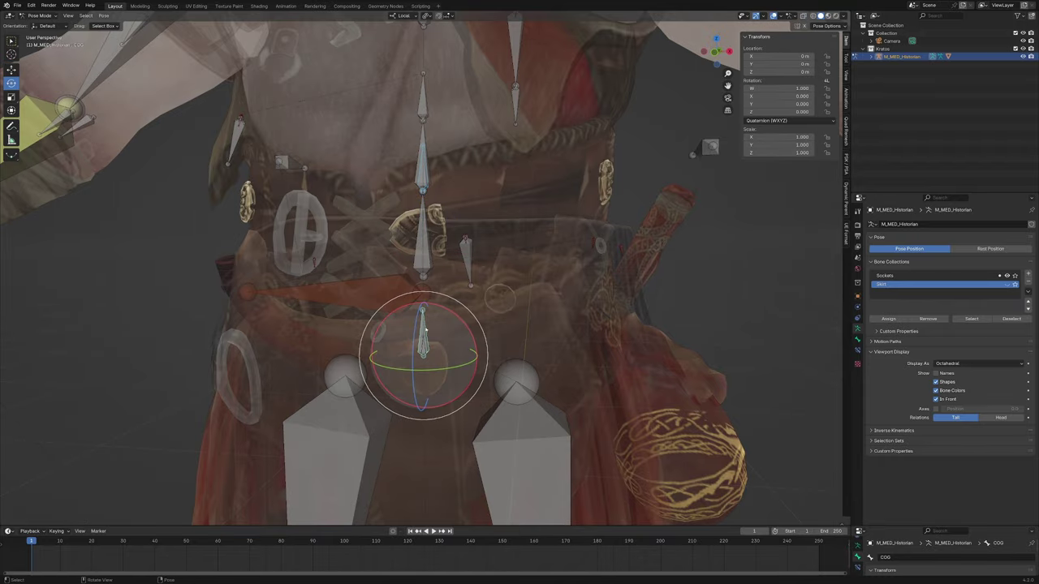
# Step: Try rotating the COG bone freely in Pose Mode to check how the pelvis and torso follow
pyautogui.moveTo(442, 291)
pyautogui.mouseDown()
pyautogui.moveTo(424, 290)
pyautogui.moveTo(434, 303)
pyautogui.mouseUp()
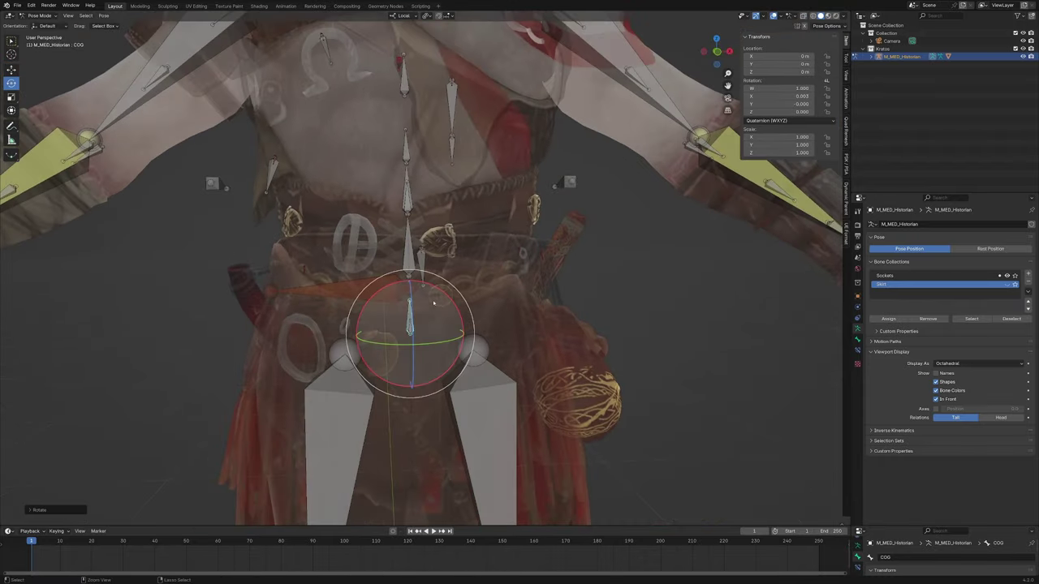
pyautogui.press('r')
pyautogui.press('r')
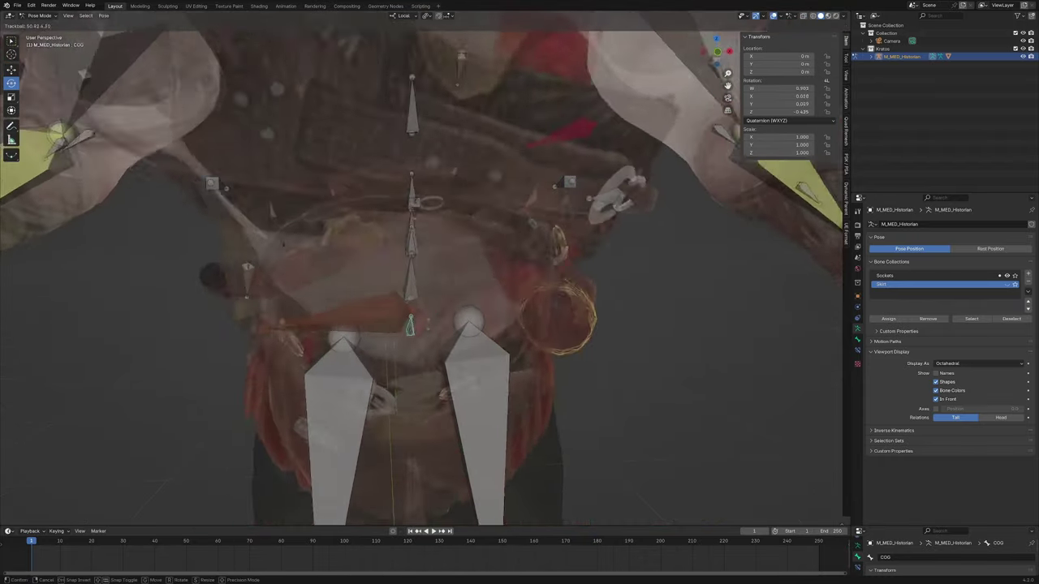
pyautogui.click(432, 303)
# Step: Try rotating the spine_01 and spine_02 bones one at a time to check their movement, cancelling each rotation
pyautogui.click(410, 256)
pyautogui.press('r')
pyautogui.press('r')
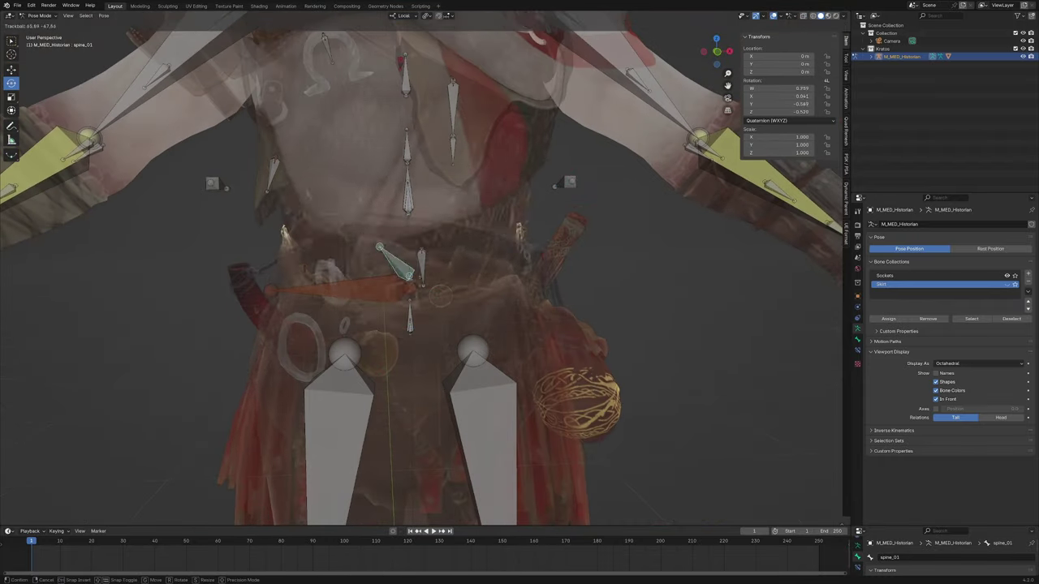
pyautogui.press('Escape')
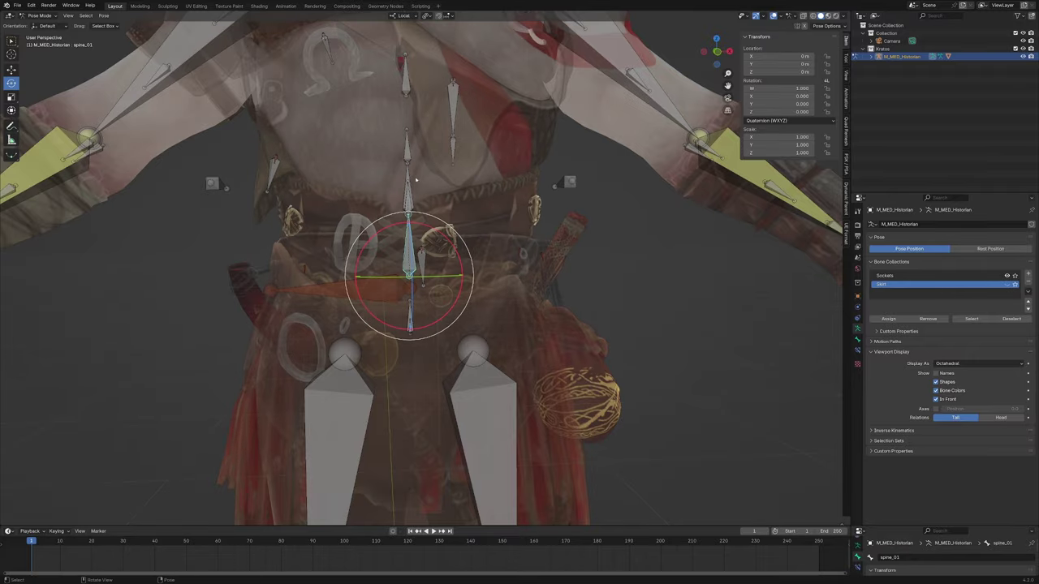
pyautogui.click(410, 191)
pyautogui.press('r')
pyautogui.press('r')
pyautogui.press('Escape')
pyautogui.scroll(-1, 411, 156)
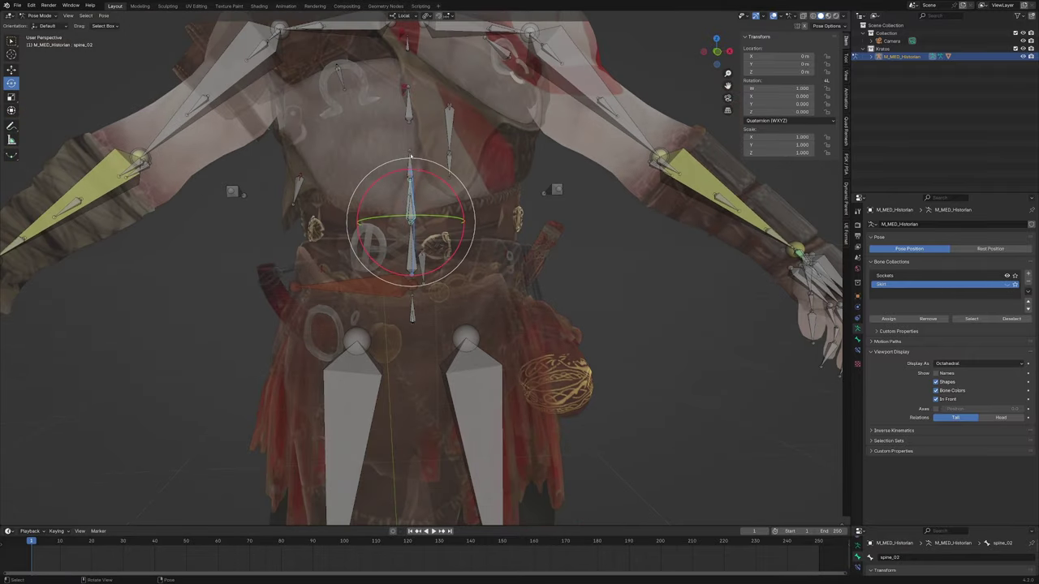
# Step: Try rotating the next two spine bones above spine_02 to check the chest movement, cancelling each rotation
pyautogui.click(411, 157)
pyautogui.press('r')
pyautogui.press('r')
pyautogui.press('Escape')
pyautogui.click(409, 107)
pyautogui.press('r')
pyautogui.press('r')
pyautogui.press('Escape')
# Step: Examine the whole rig from several angles, including the left lower arm and the ik_foot.l bone
pyautogui.scroll(-2, 477, 215)
pyautogui.keyDown('shift'); pyautogui.moveTo(478, 216); pyautogui.dragTo(537, 282, button='middle'); pyautogui.keyUp('shift')
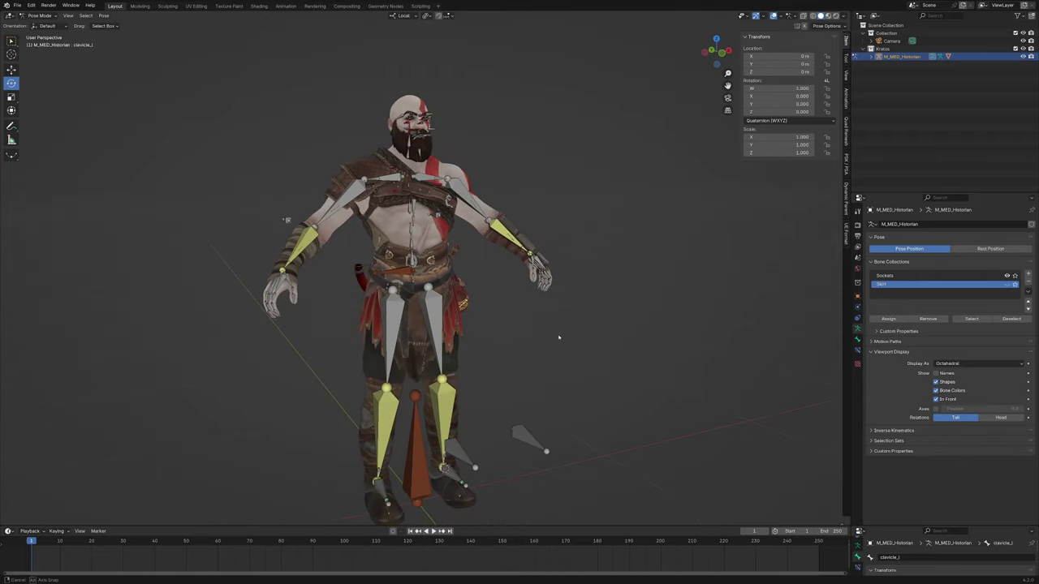
pyautogui.moveTo(552, 341); pyautogui.dragTo(536, 297, button='middle')
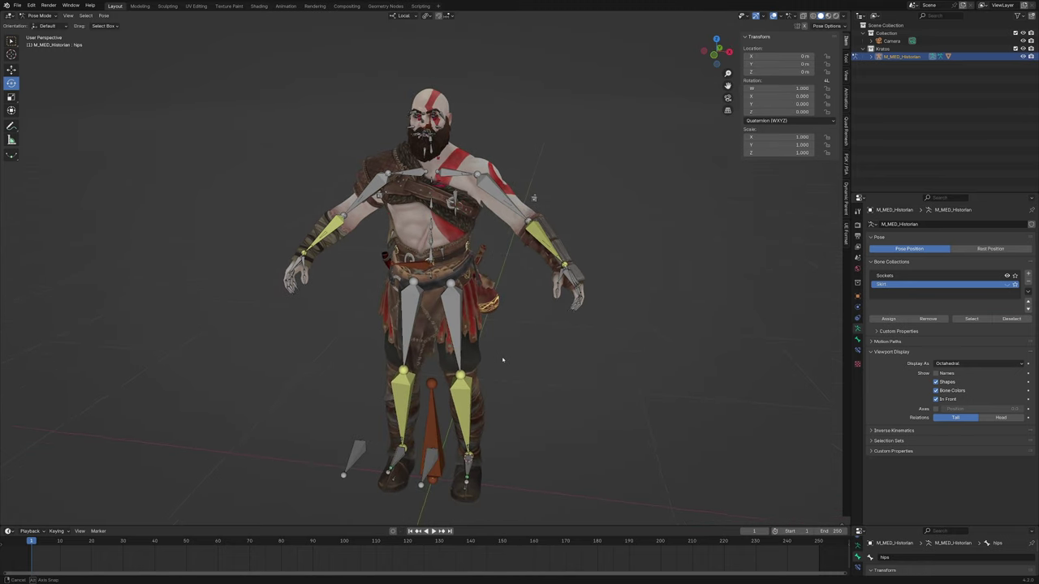
pyautogui.moveTo(498, 359); pyautogui.dragTo(556, 259, button='middle')
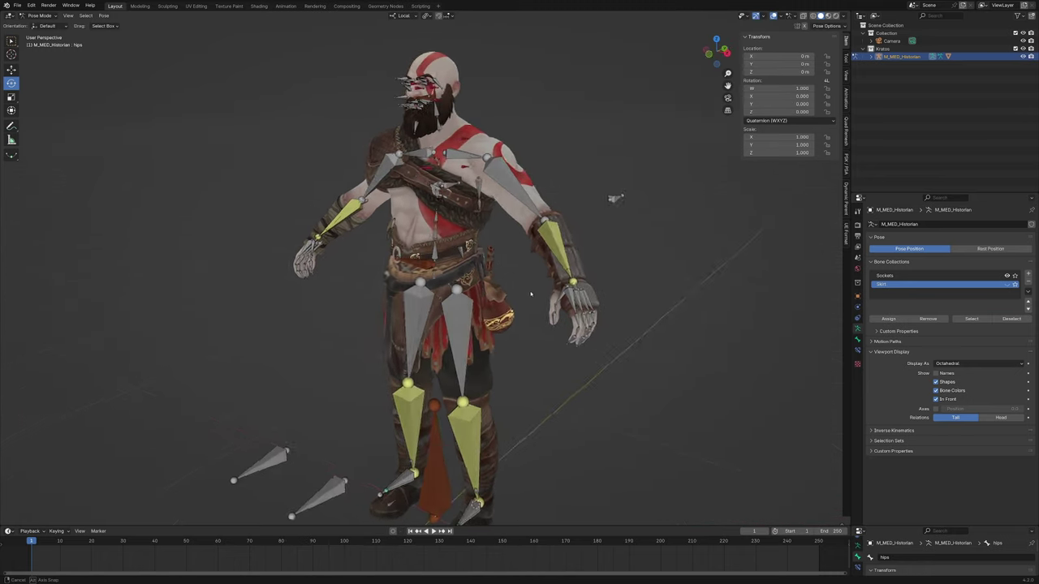
pyautogui.click(556, 260)
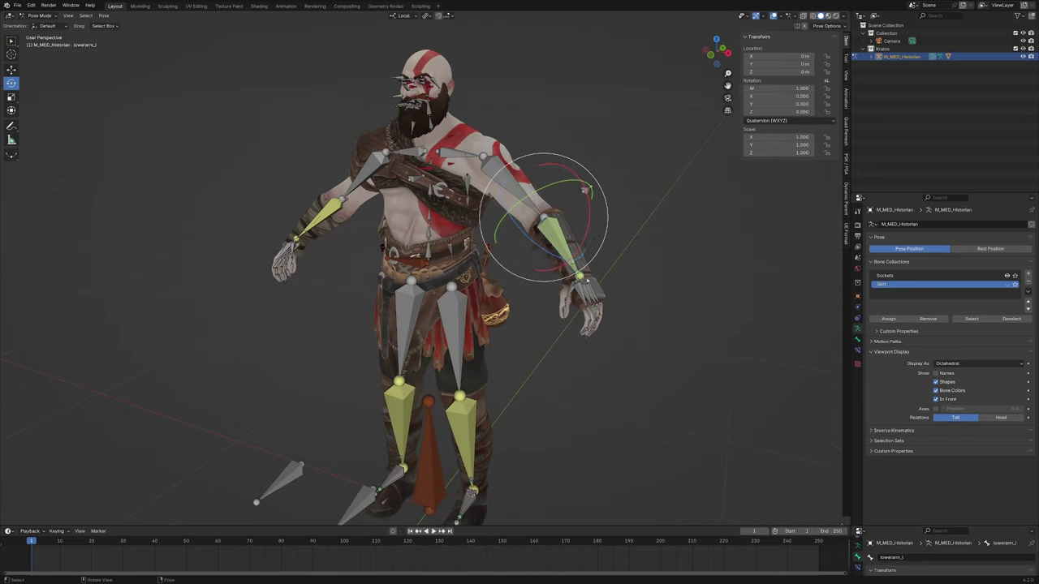
pyautogui.click(587, 280)
pyautogui.click(471, 492)
pyautogui.scroll(3, 472, 276)
pyautogui.keyDown('shift'); pyautogui.moveTo(545, 299); pyautogui.dragTo(460, 265, button='middle'); pyautogui.keyUp('shift')
pyautogui.scroll(-3, 455, 268)
pyautogui.scroll(3, 463, 262)
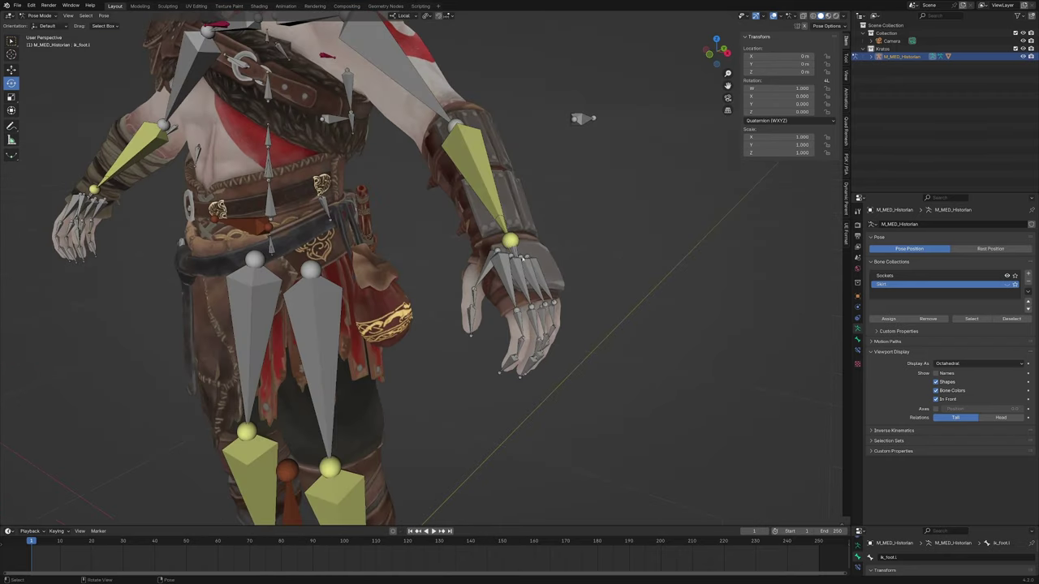
# Step: Inspect the left arm chain, from the ik_hand.l control bone to the upperarm_l bone
pyautogui.click(499, 256)
pyautogui.scroll(-3, 488, 269)
pyautogui.scroll(2, 488, 268)
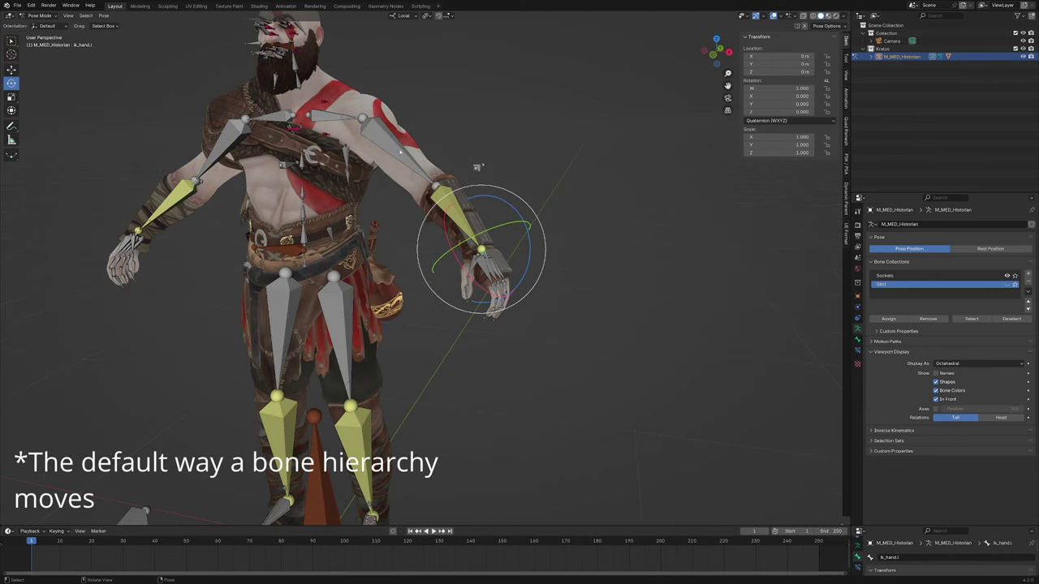
pyautogui.click(423, 169)
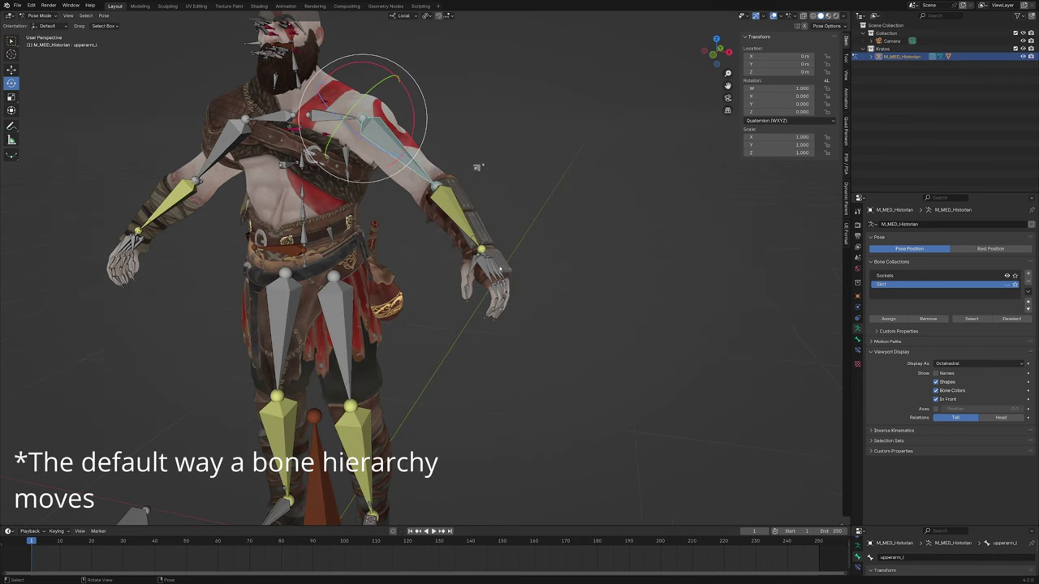
pyautogui.scroll(2, 503, 263)
pyautogui.keyDown('shift'); pyautogui.moveTo(507, 264); pyautogui.dragTo(573, 283, button='middle'); pyautogui.keyUp('shift')
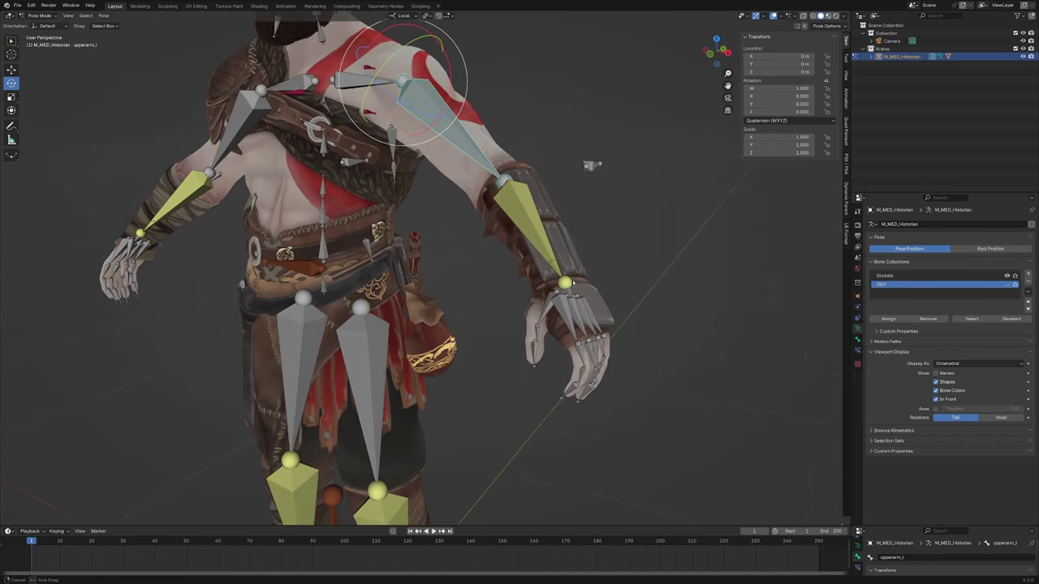
pyautogui.moveTo(591, 165); pyautogui.dragTo(588, 303, button='middle')
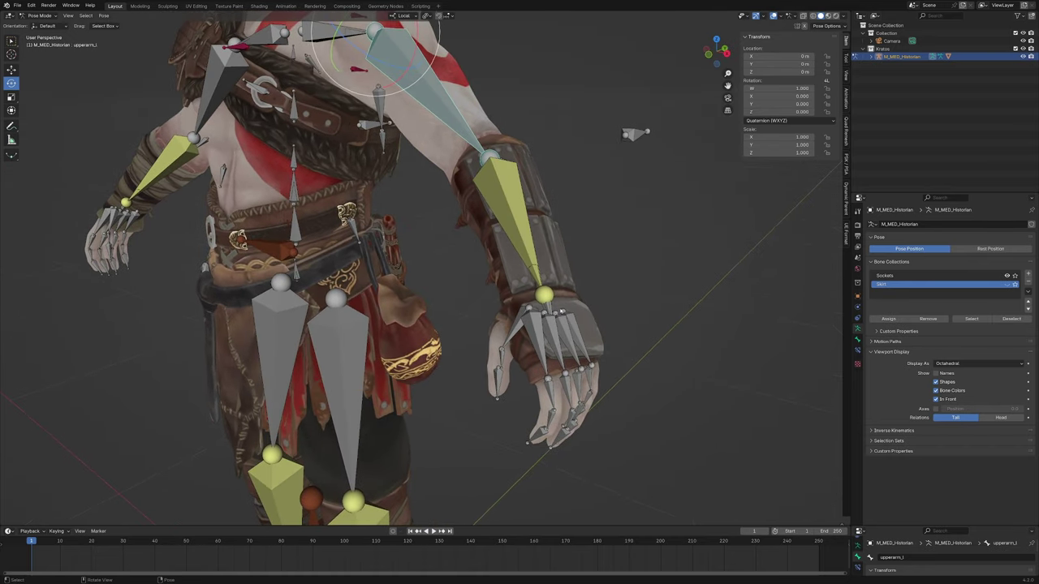
# Step: Add a custom float property named IK to the ik_hand.l bone
pyautogui.click(552, 307)
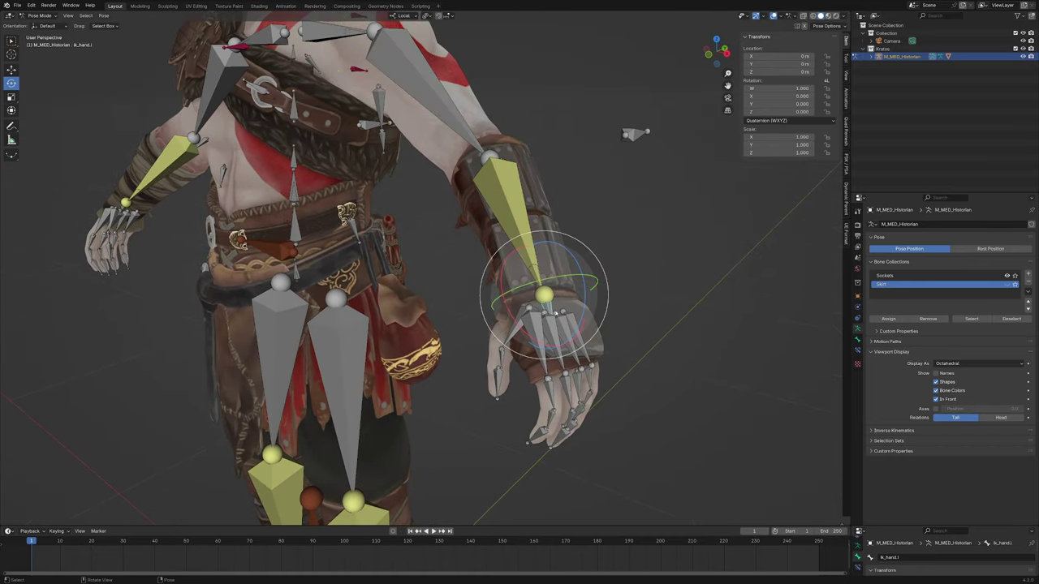
pyautogui.moveTo(544, 296)
pyautogui.mouseDown(button='middle')
pyautogui.moveTo(479, 314)
pyautogui.moveTo(560, 302)
pyautogui.mouseUp(button='middle')
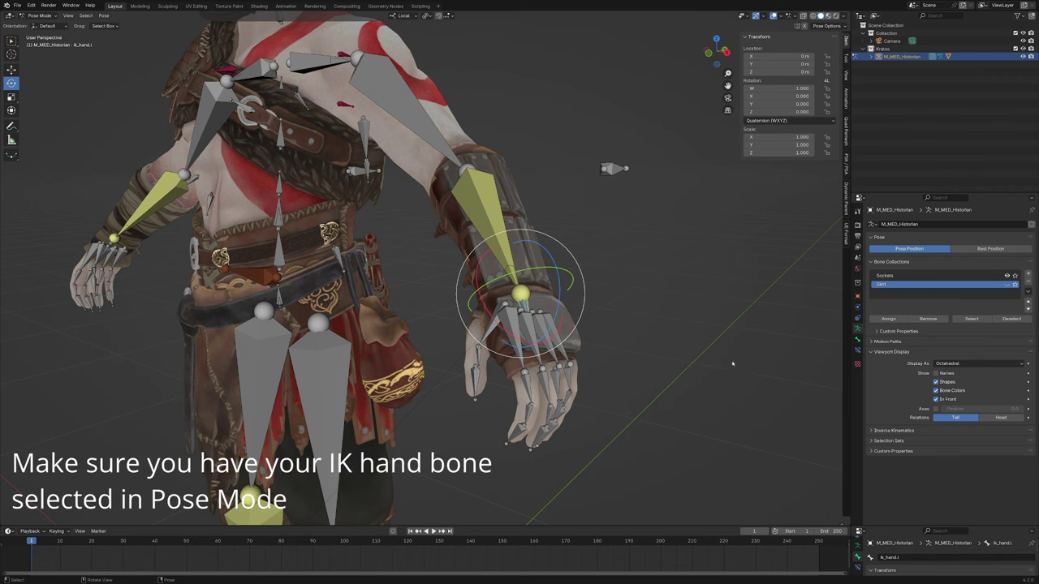
pyautogui.click(858, 341)
pyautogui.scroll(-10, 903, 403)
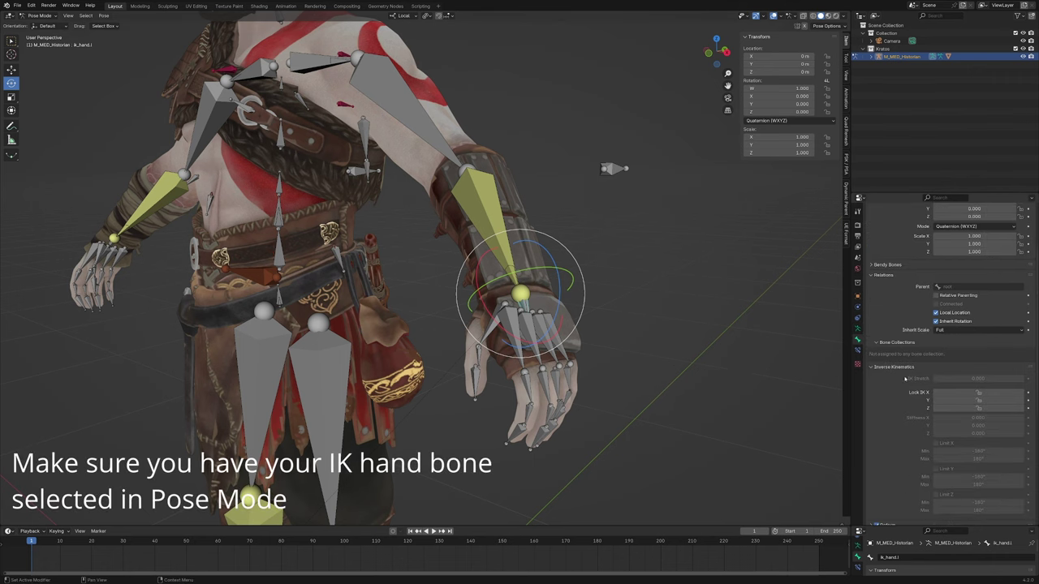
pyautogui.click(893, 520)
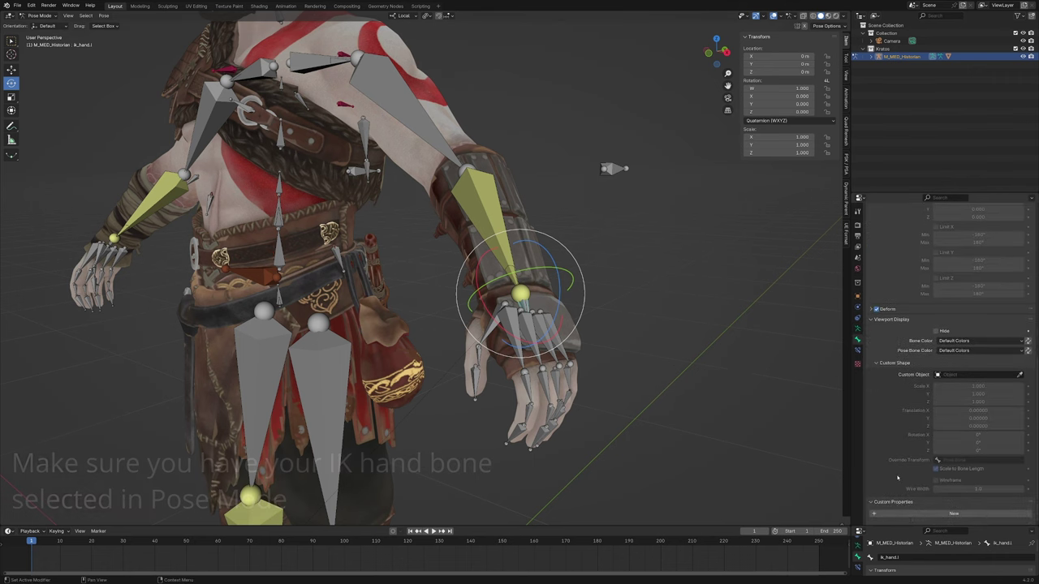
pyautogui.click(933, 514)
pyautogui.click(1020, 517)
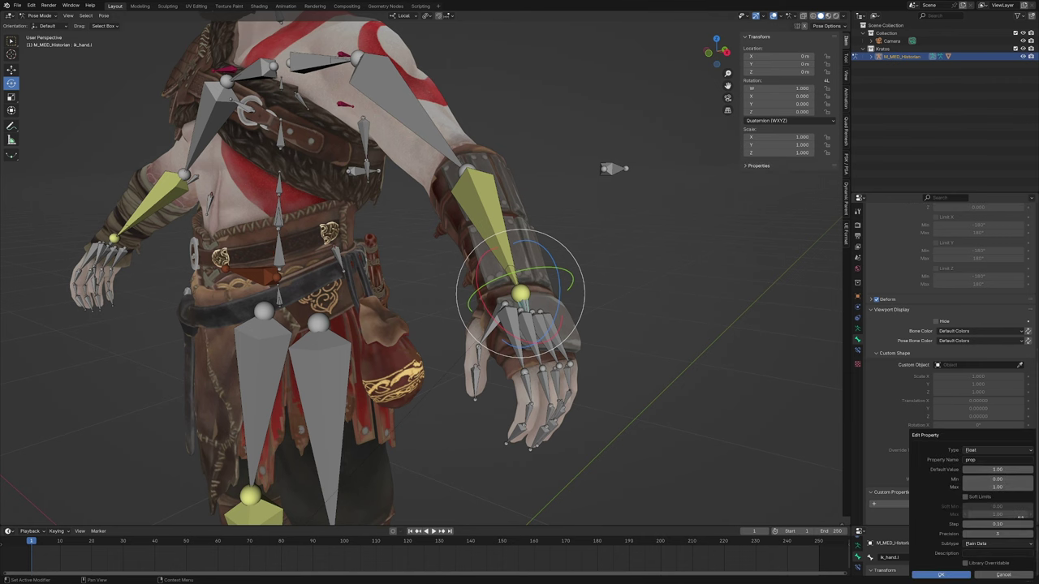
pyautogui.click(985, 460)
pyautogui.write('IK')
pyautogui.click(966, 576)
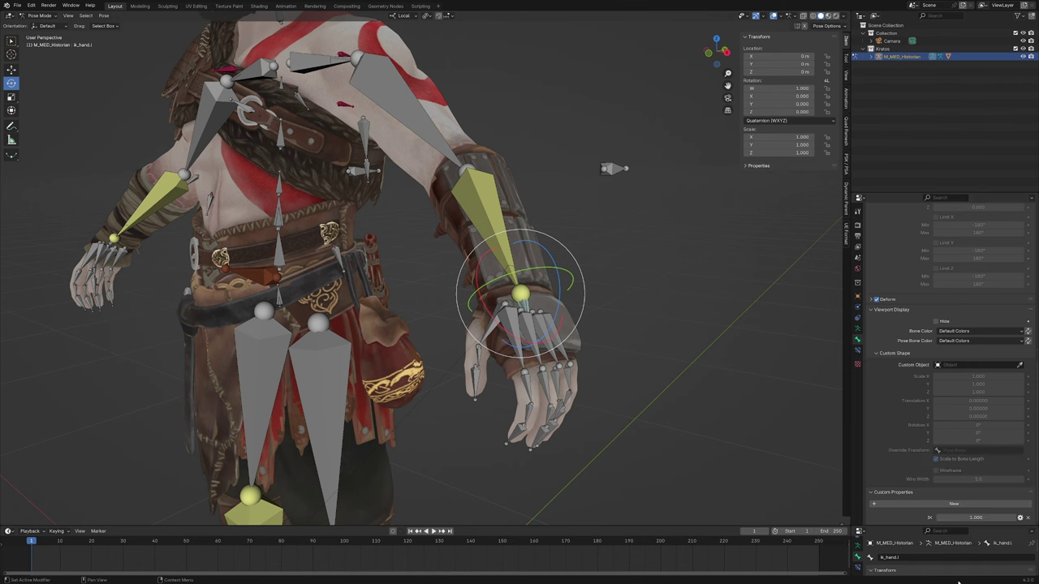
# Step: Copy ik_hand.l's IK property as a new driver and paste it onto the Influence of lowerarm_l's IK constraint
pyautogui.moveTo(640, 369); pyautogui.dragTo(674, 365, button='middle')
pyautogui.rightClick(974, 517)
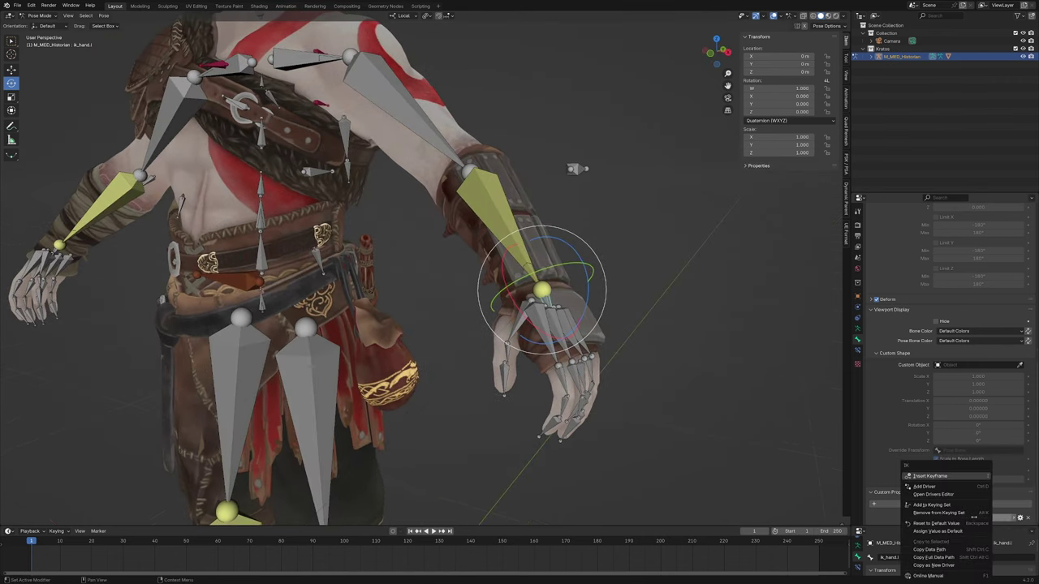
pyautogui.click(933, 566)
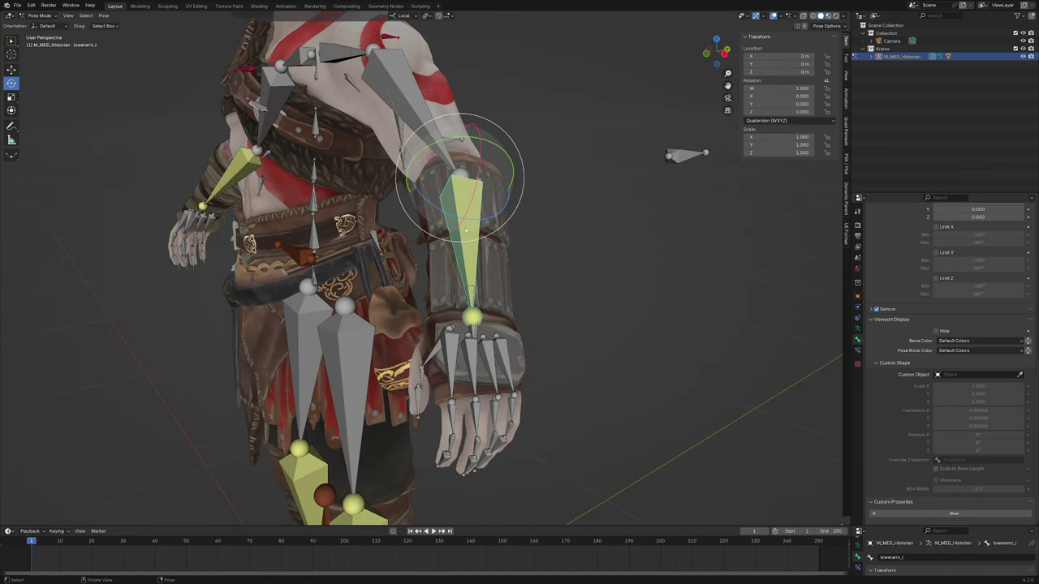
pyautogui.moveTo(466, 230); pyautogui.dragTo(509, 228, button='middle')
pyautogui.click(858, 350)
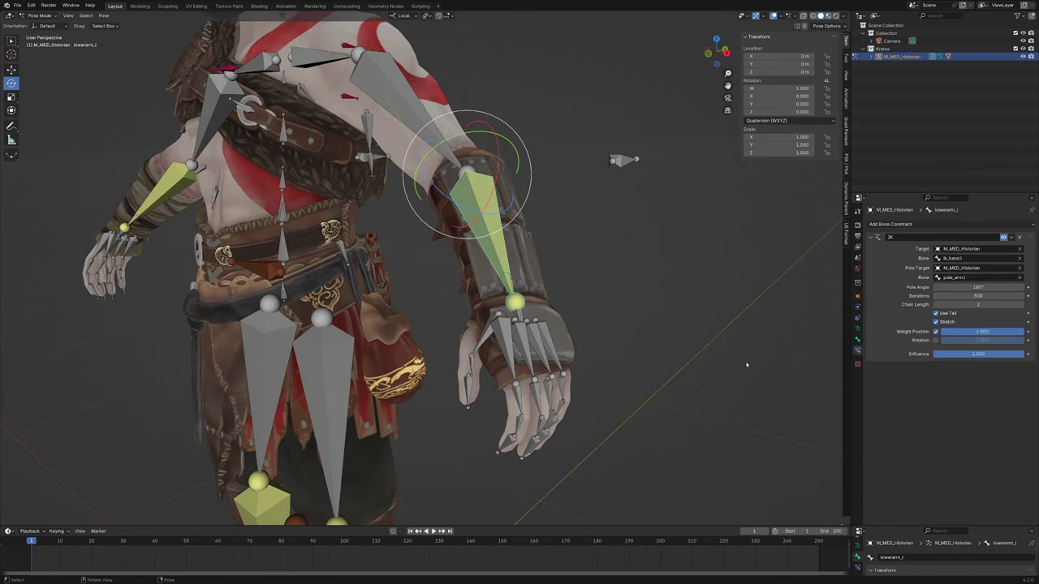
pyautogui.rightClick(981, 354)
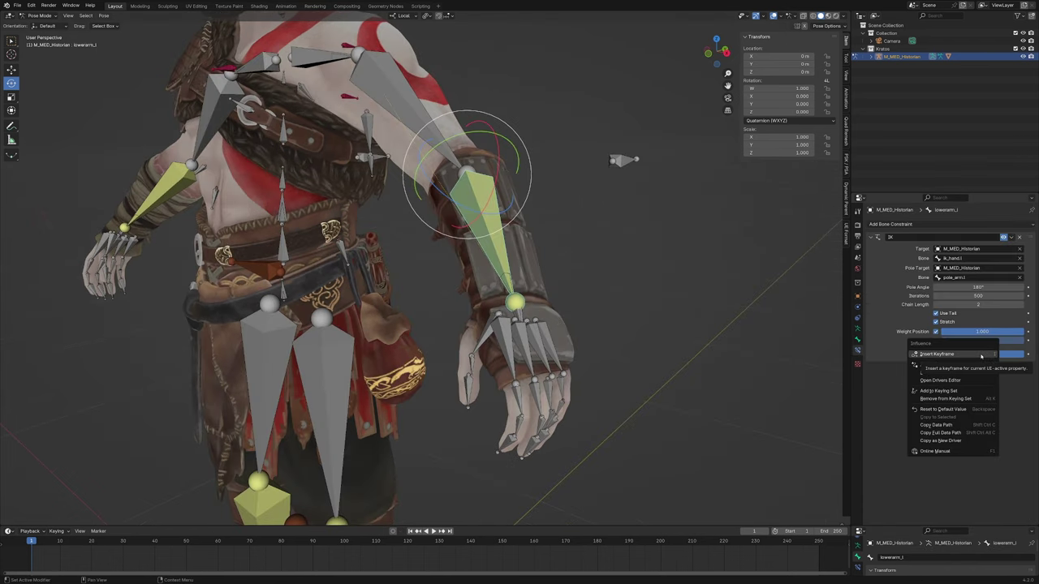
pyautogui.click(976, 374)
# Step: Paste the copied driver onto the Influence of hand_l's Copy Rotation constraint
pyautogui.scroll(3, 659, 371)
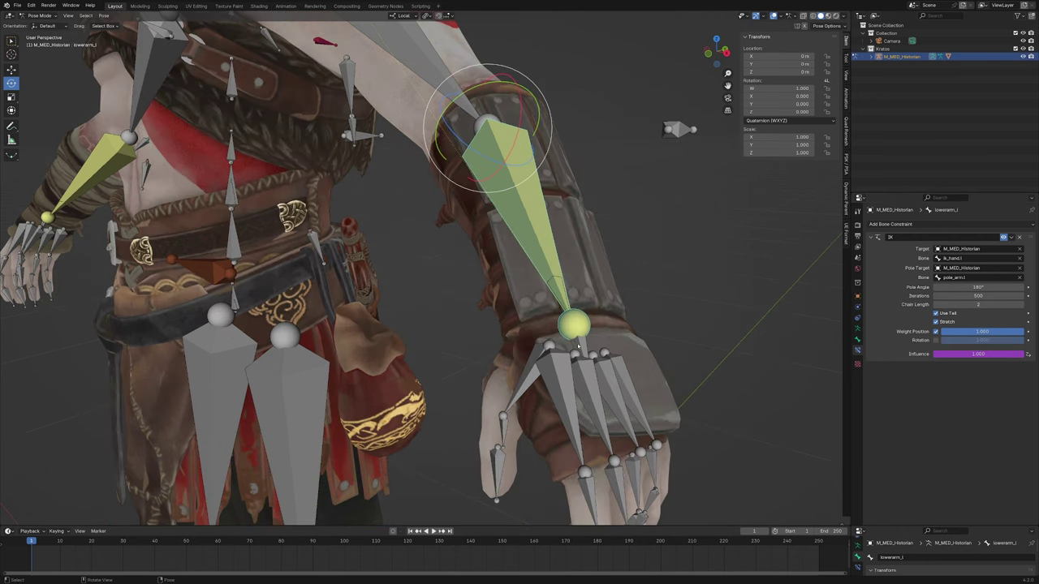
pyautogui.click(574, 327)
pyautogui.rightClick(952, 330)
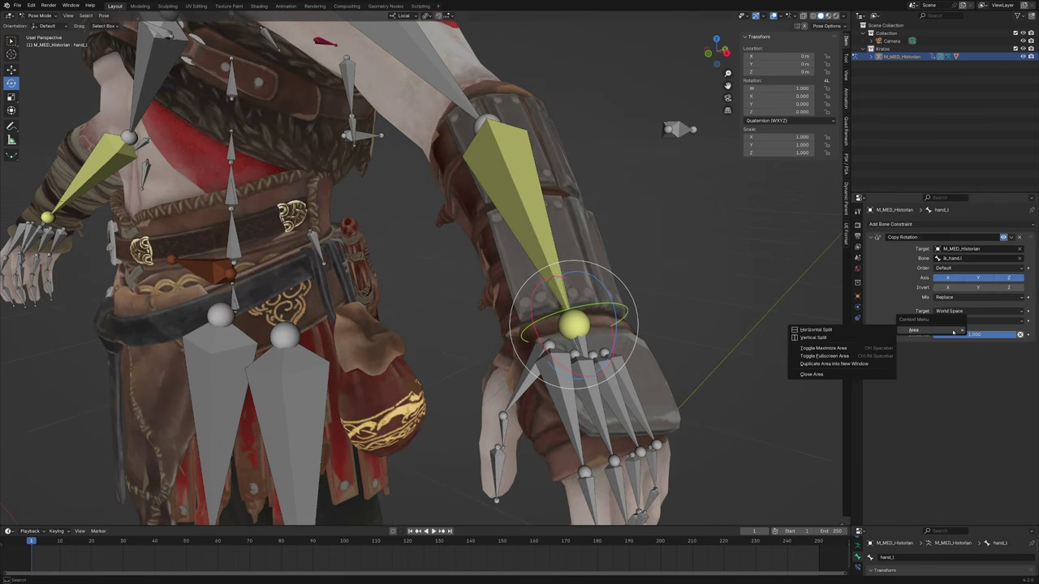
pyautogui.rightClick(972, 337)
pyautogui.click(973, 338)
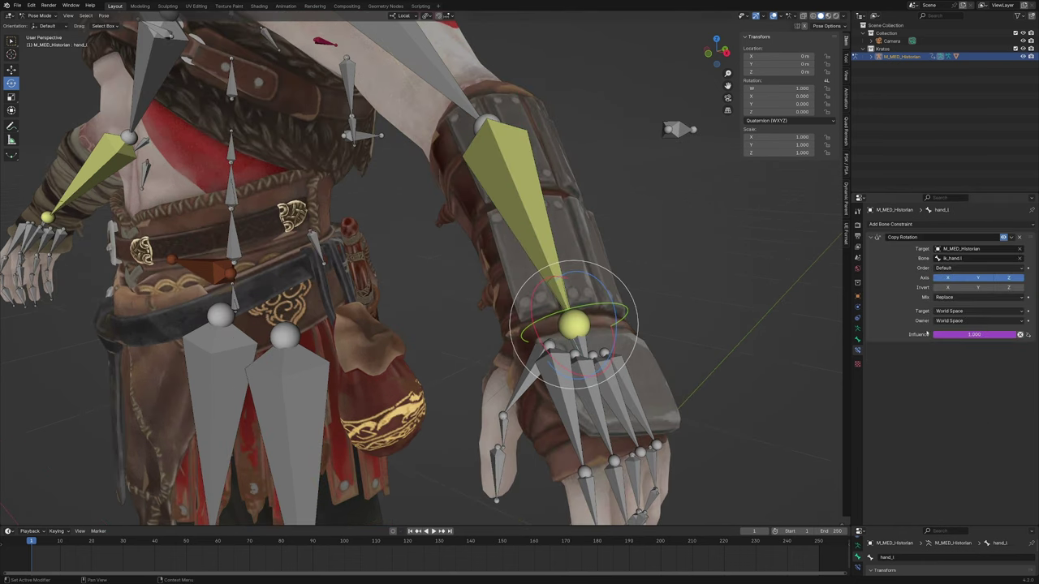
# Step: Set the IK custom property of the ik_hand.l bone to 0
pyautogui.click(596, 349)
pyautogui.click(756, 166)
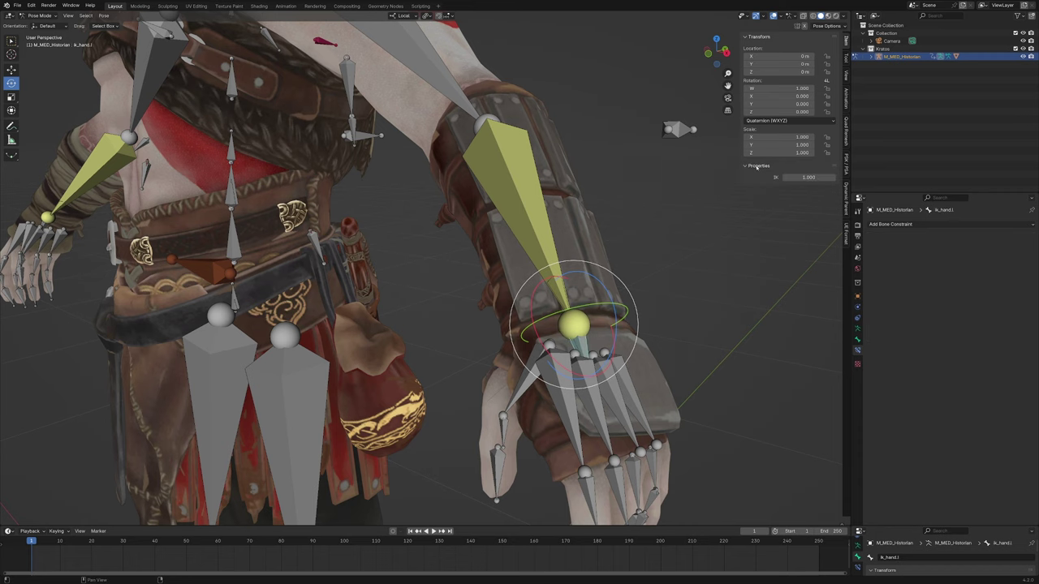
pyautogui.moveTo(809, 177); pyautogui.dragTo(792, 177)
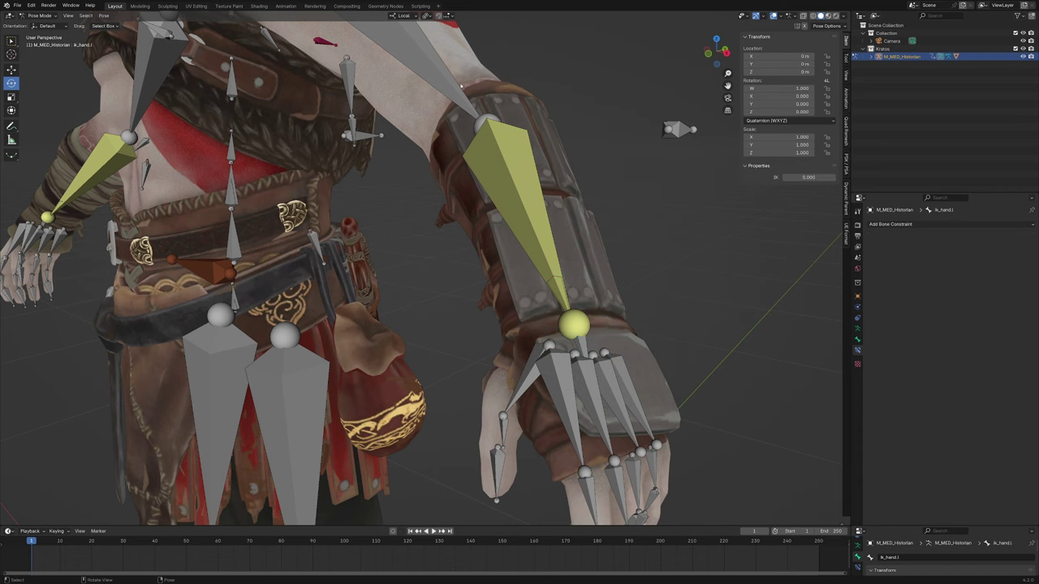
# Step: Rotate the upperarm_l bone to raise the left arm roughly horizontal as a test of FK movement
pyautogui.click(412, 64)
pyautogui.scroll(-2, 413, 89)
pyautogui.moveTo(412, 90); pyautogui.dragTo(467, 90, button='middle')
pyautogui.press('r')
pyautogui.click(526, 65)
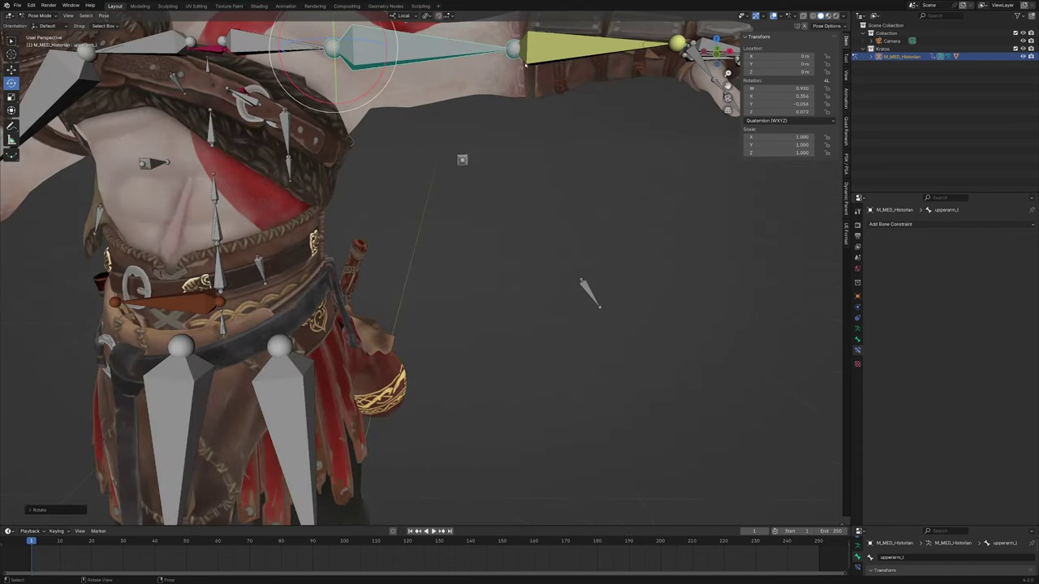